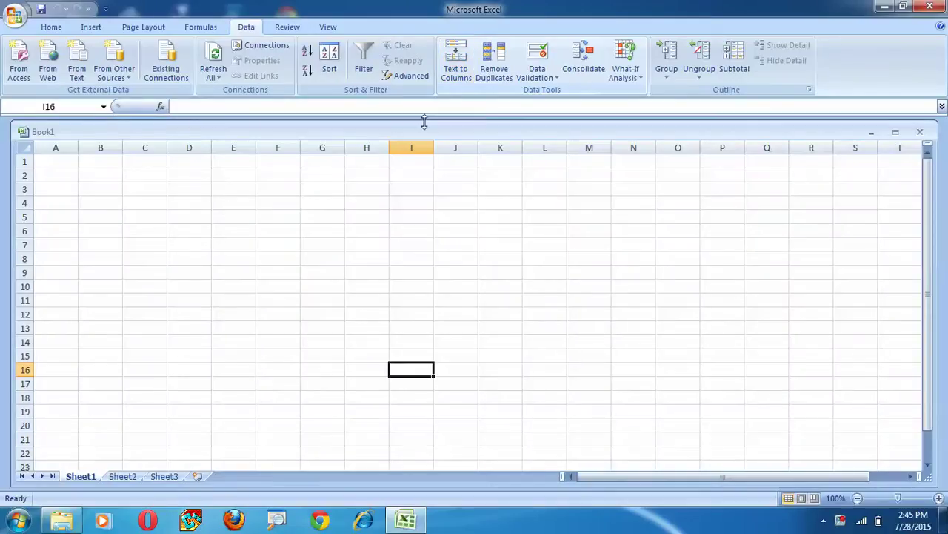
Step: Enter the sentence "This is the text to just do the option." in cell G7
left_click(268, 292)
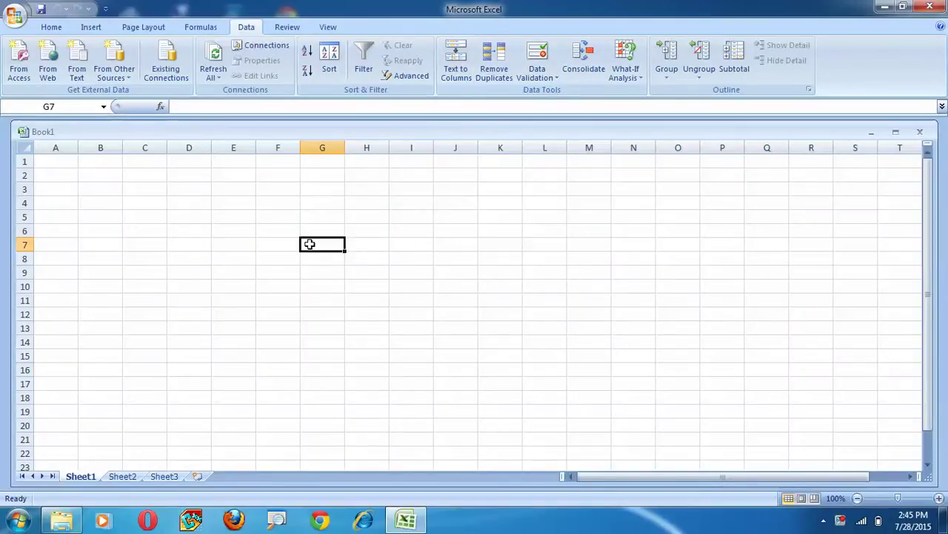
type("This is")
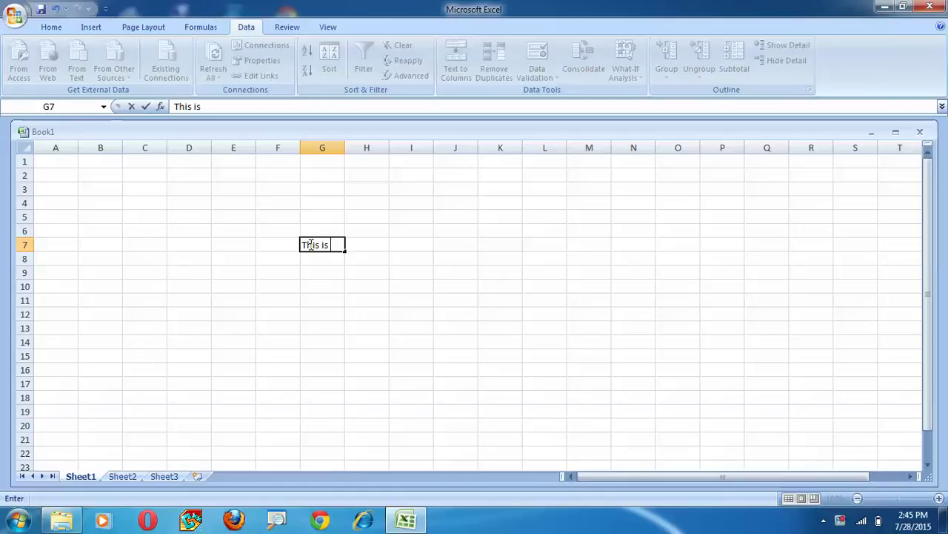
type(" the text to just ")
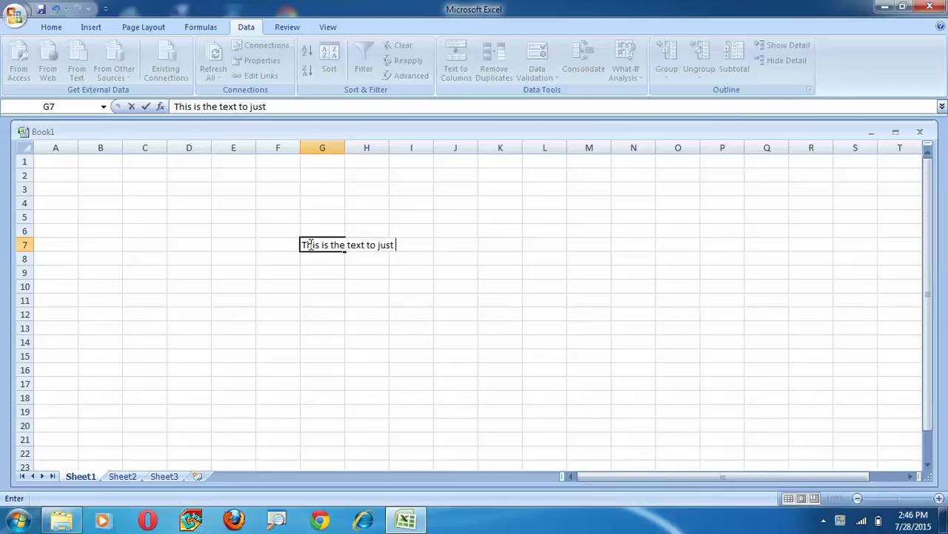
type("do the option.")
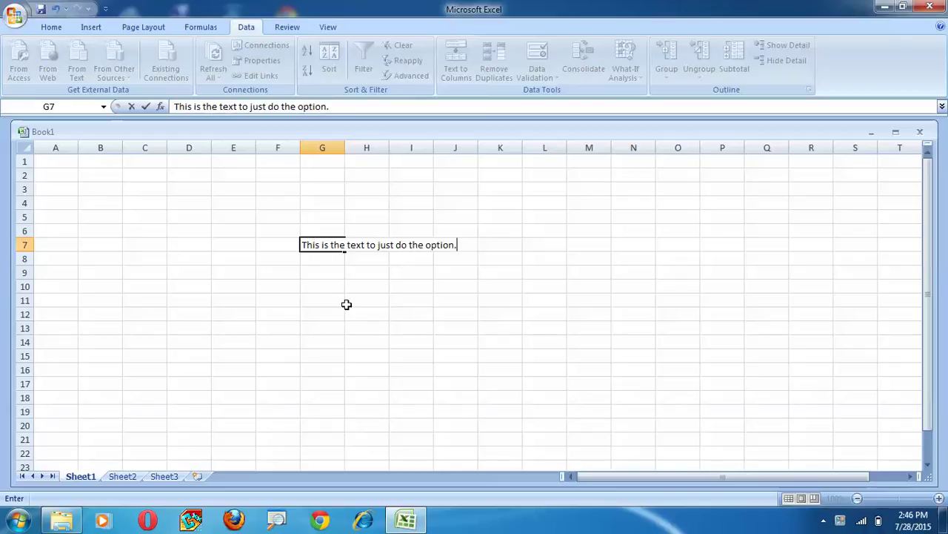
left_click(346, 303)
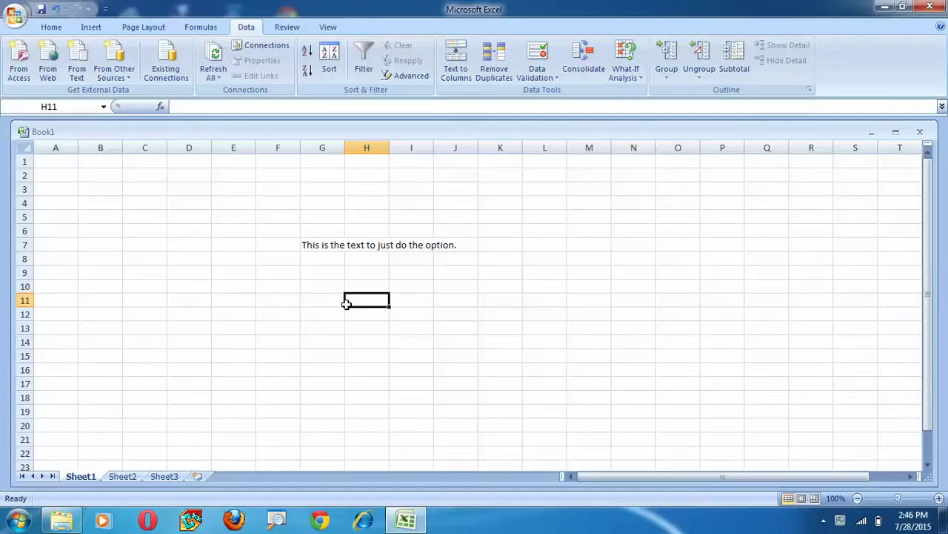
Step: Auto-fit the width of column G to the sentence in G7, and undo the width change
left_click(323, 205)
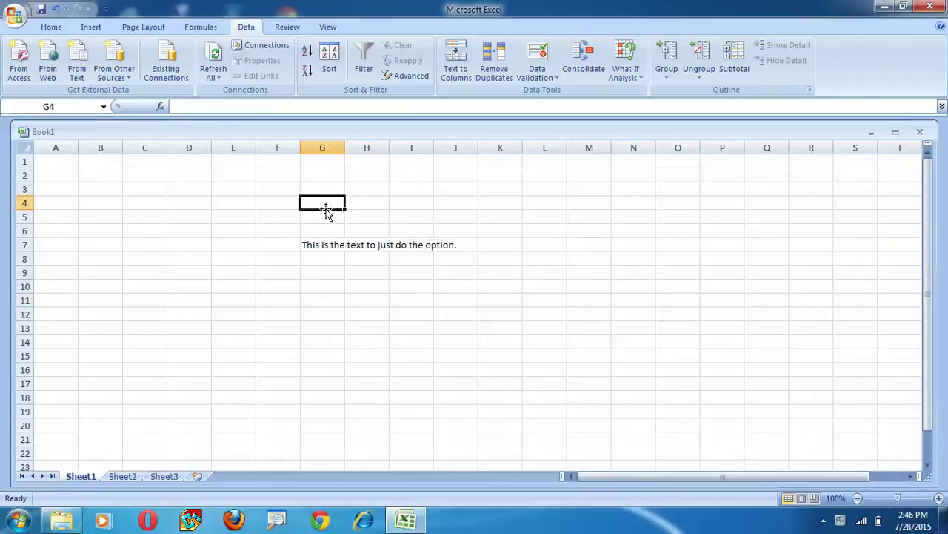
left_click(312, 245)
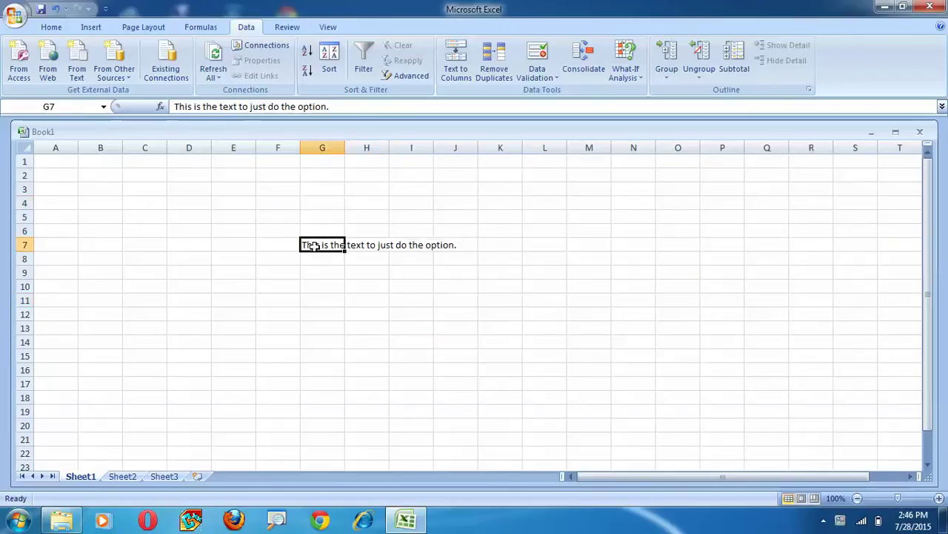
double_click(345, 148)
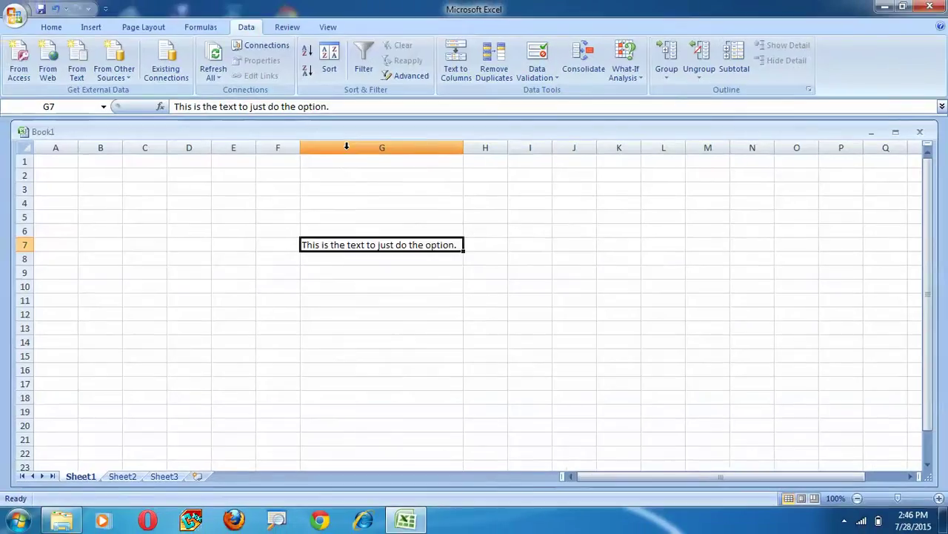
key("ctrl+z")
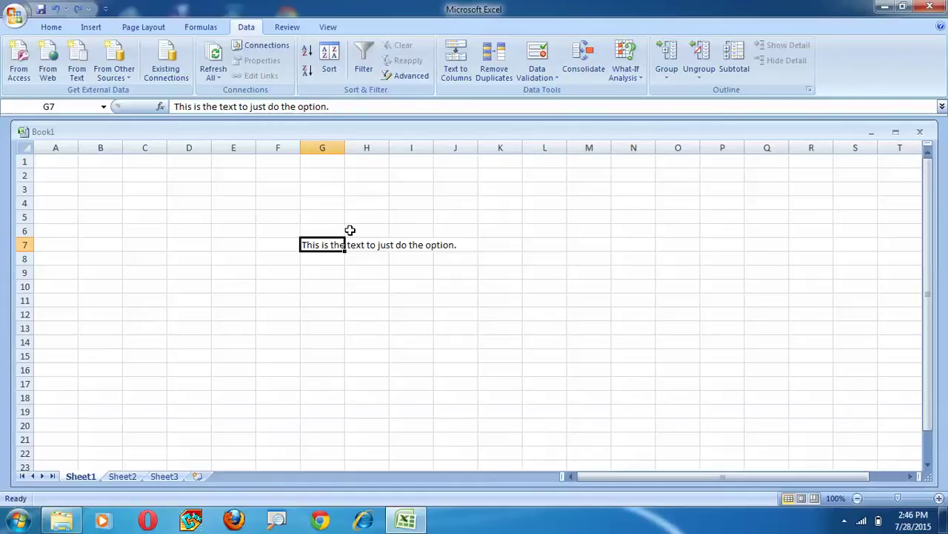
Step: Start Text to Columns on cell G7 and choose the Delimited data type
left_click(458, 70)
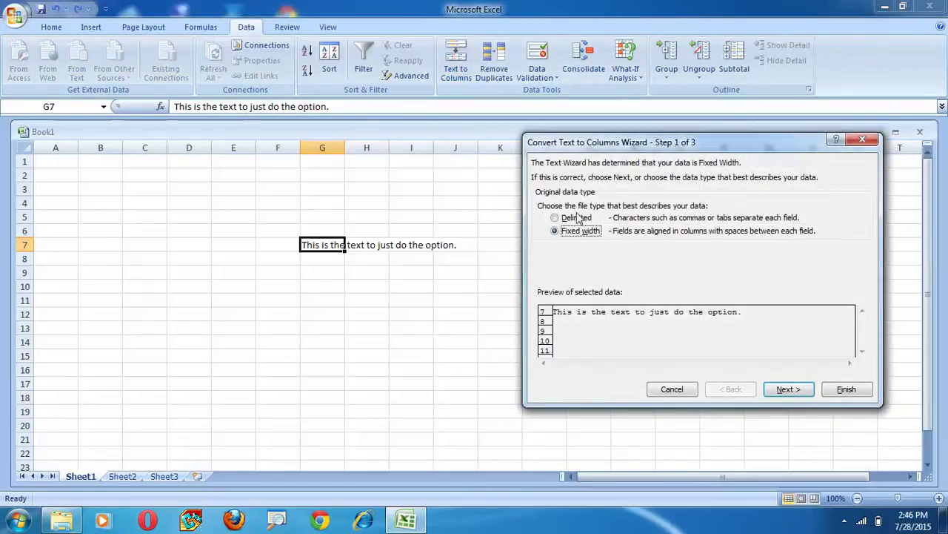
left_click(556, 220)
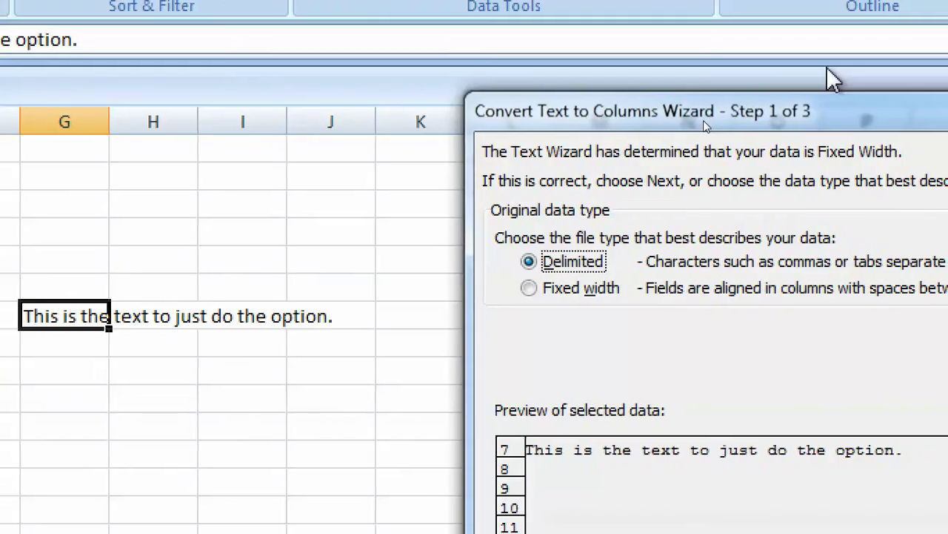
left_click_drag(791, 104, 563, 99)
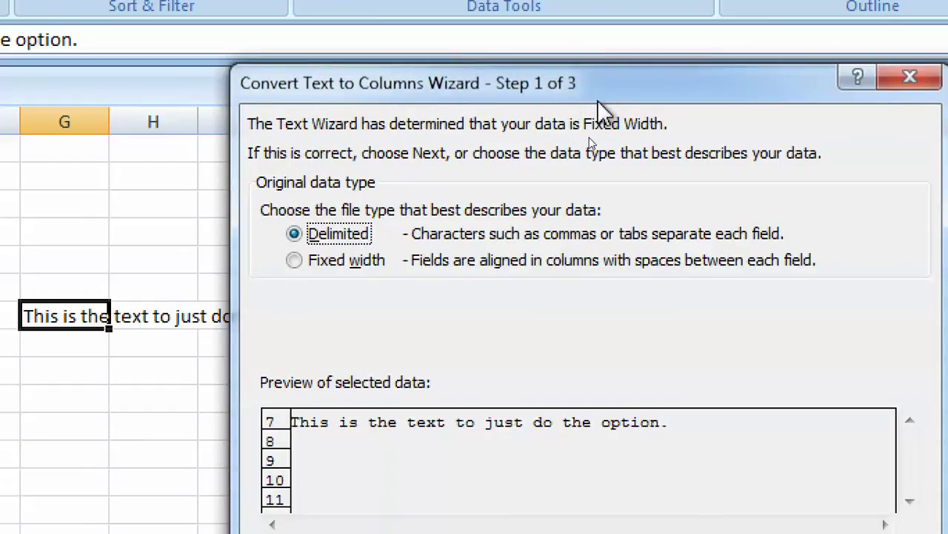
left_click_drag(597, 98, 567, 64)
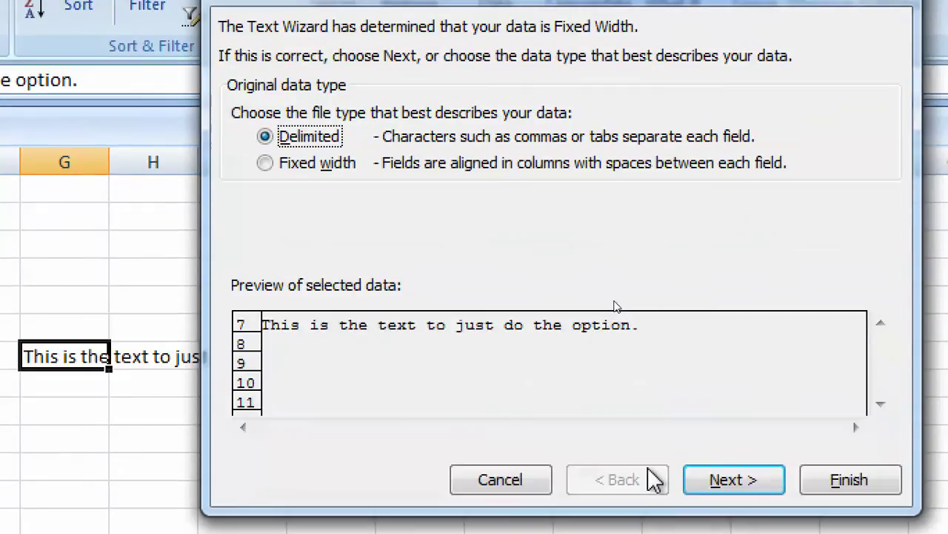
Step: Set Space as the only delimiter and finish splitting the G7 sentence into one word per column
left_click(709, 455)
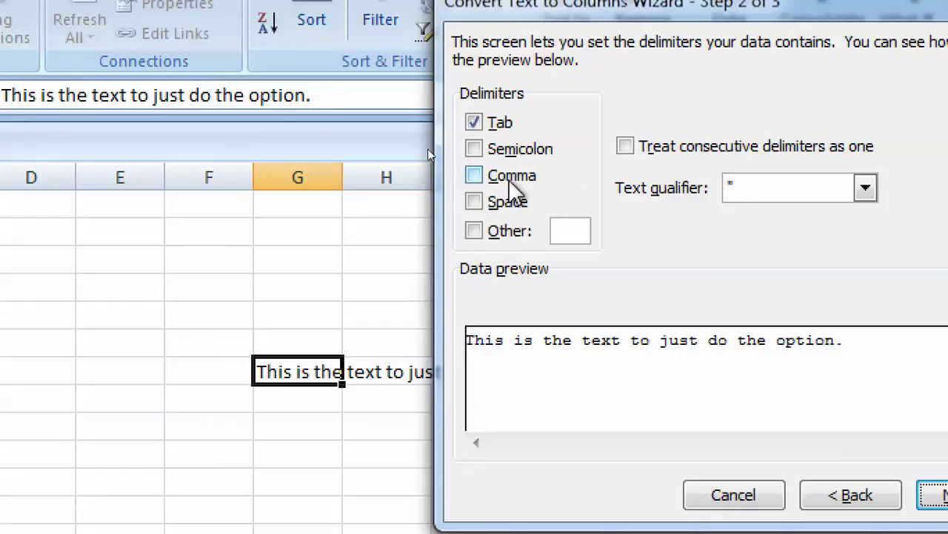
left_click(475, 201)
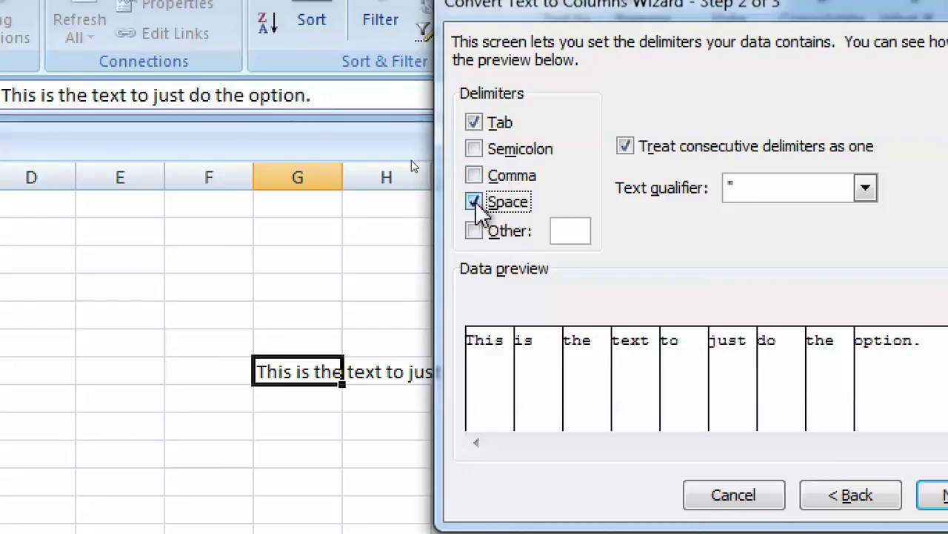
left_click(475, 123)
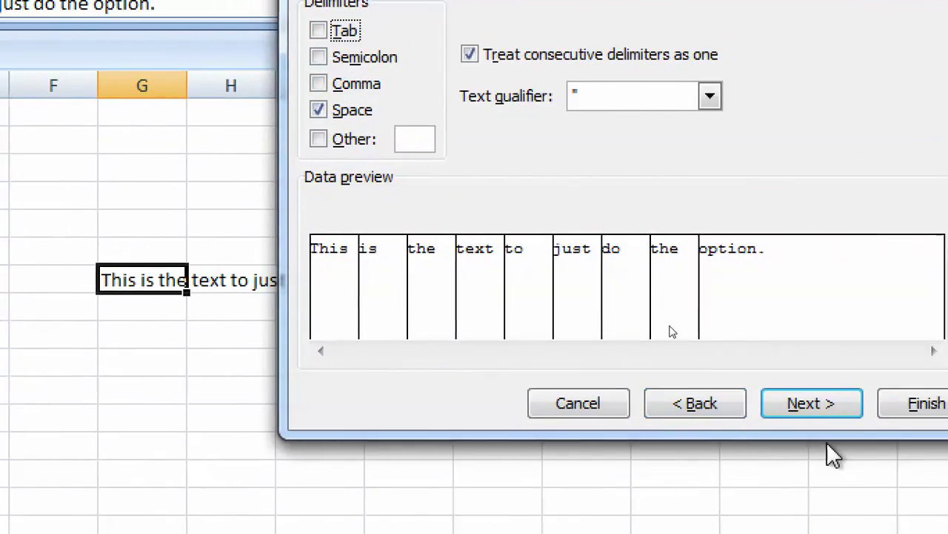
left_click(799, 417)
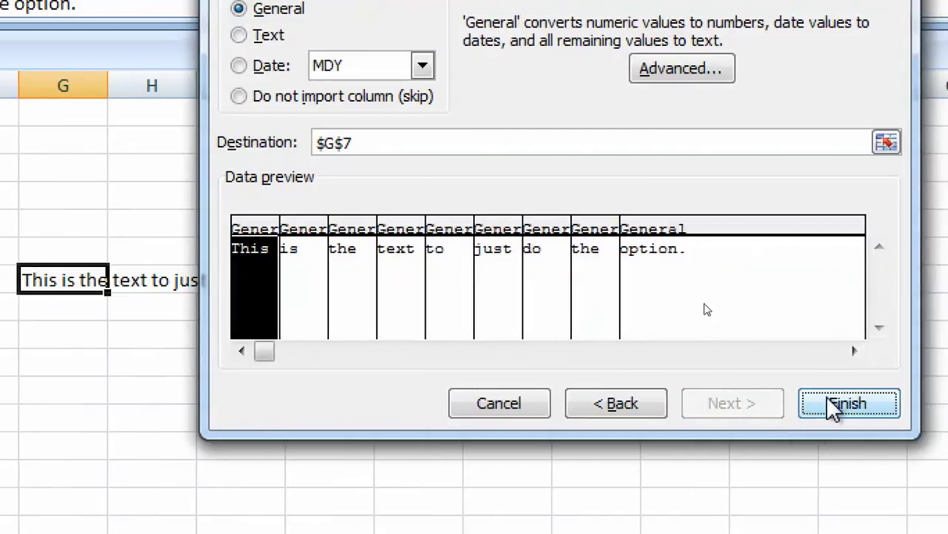
left_click(830, 404)
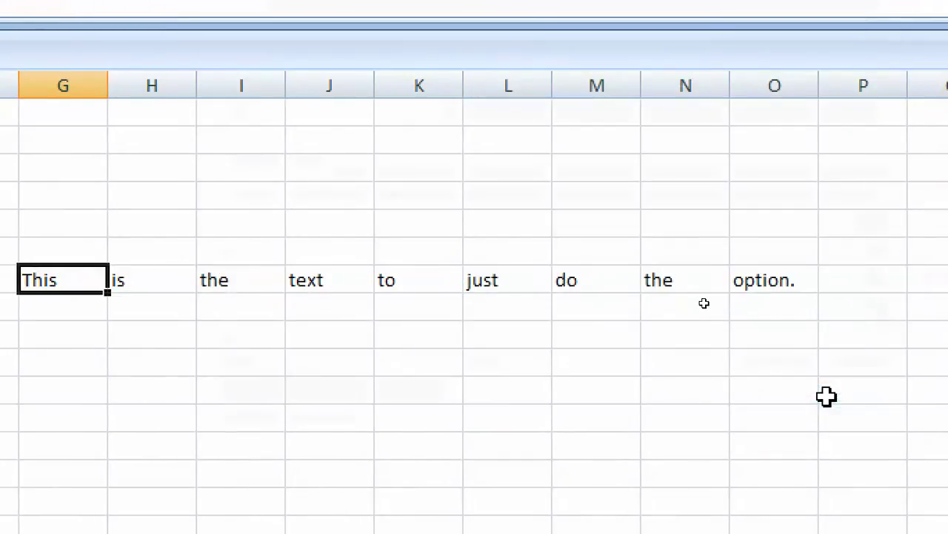
left_click(169, 354)
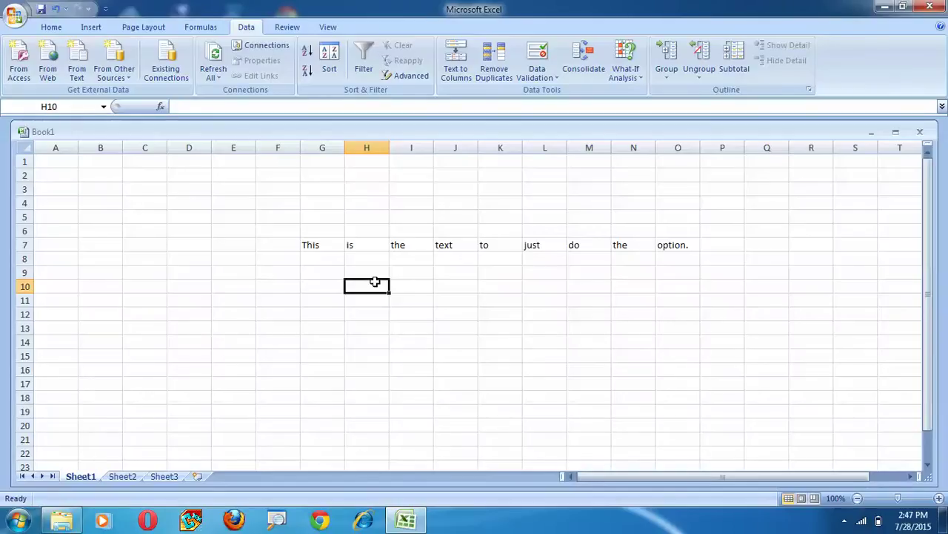
left_click(281, 231)
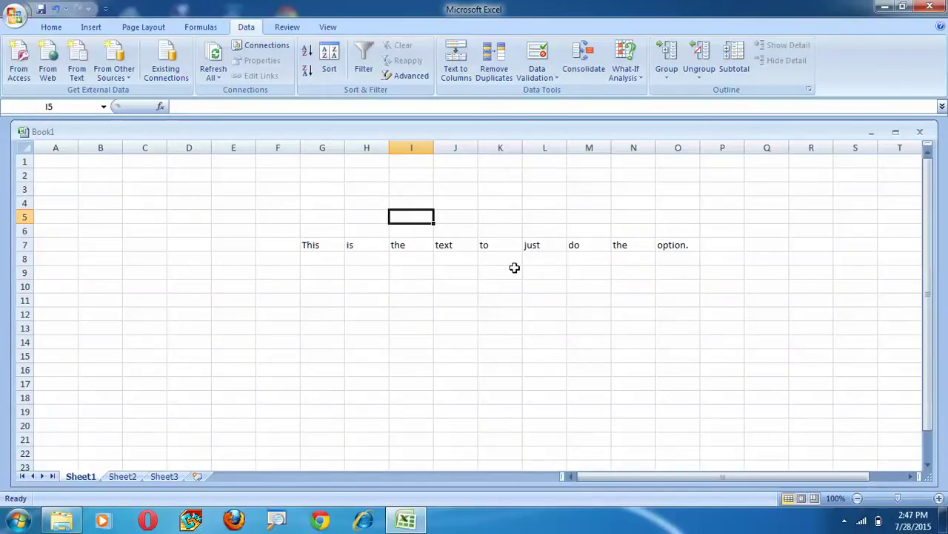
left_click(530, 243)
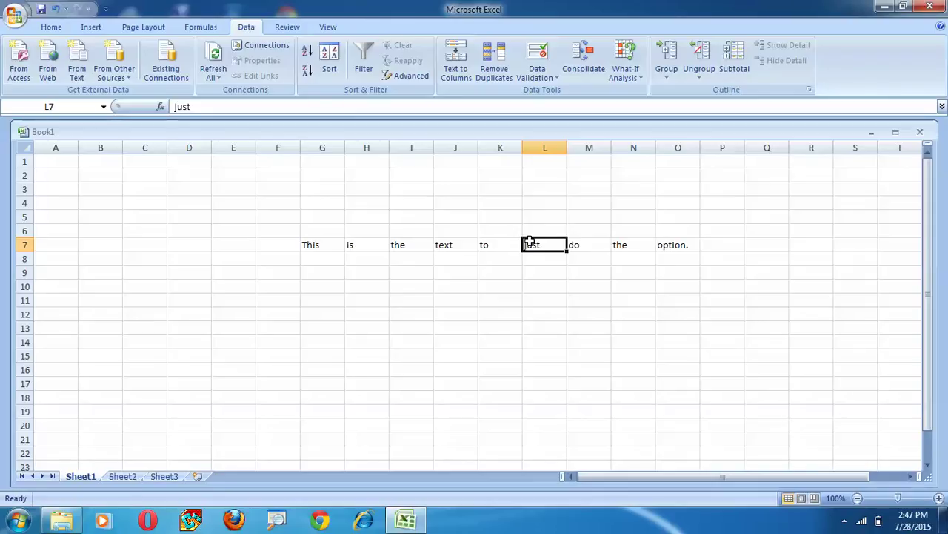
Step: Undo the column G width change and the split of the sentence across row 7
double_click(344, 147)
key("ctrl+z")
left_click(401, 333)
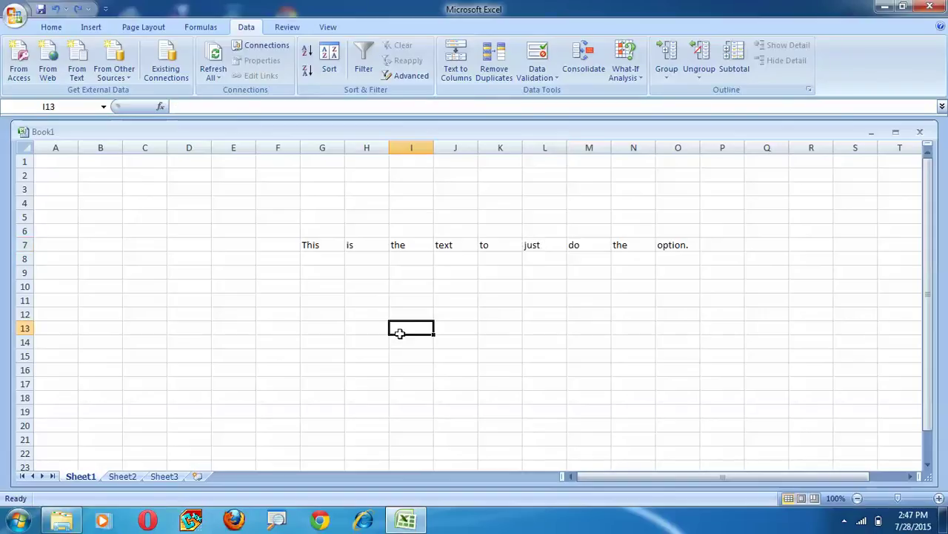
key("ctrl+z")
Step: Replace the first three spaces of the sentence in G7 with semicolons, giving "This;is;the;text"
double_click(322, 245)
key("BackSpace")
type(";")
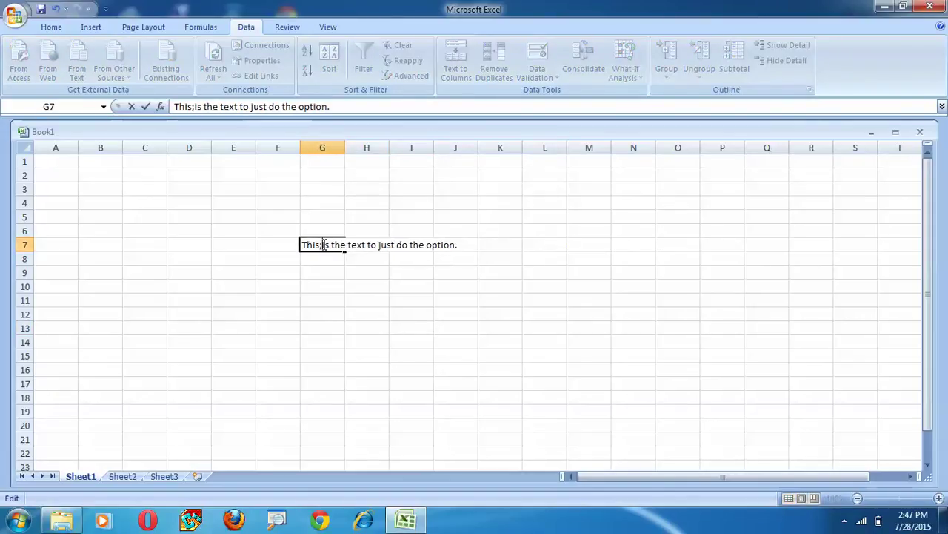
key("Right")
key("Right")
key("Delete")
type(";")
key("Right")
key("Right")
key("Right")
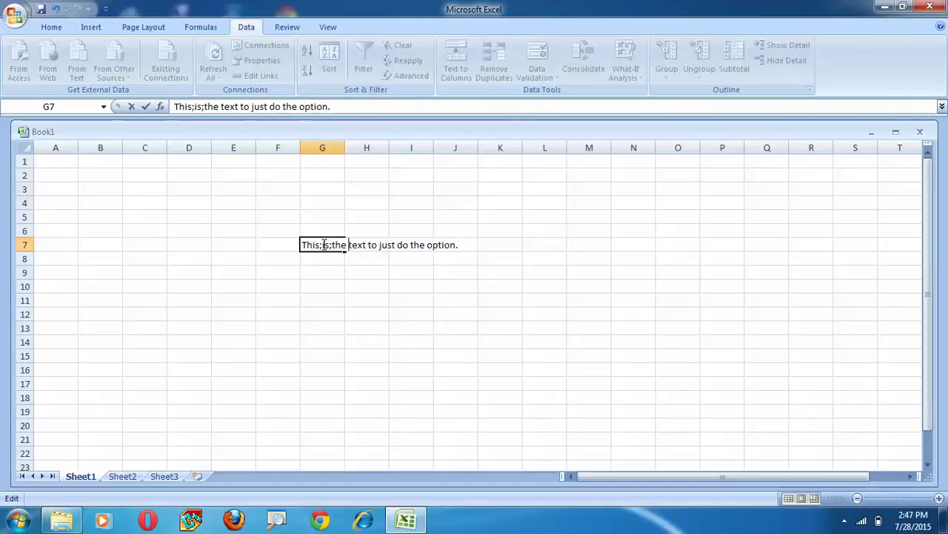
key("Delete")
type(";")
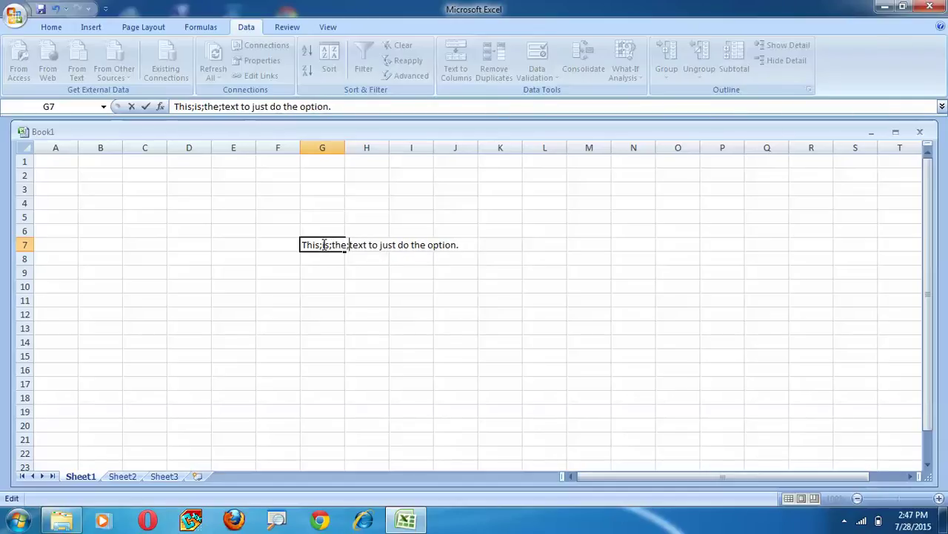
Step: Replace the spaces after "text" and "to" in the G7 sentence with semicolons
key("Right")
key("Right")
key("Right")
key("Right")
key("Delete")
type(";")
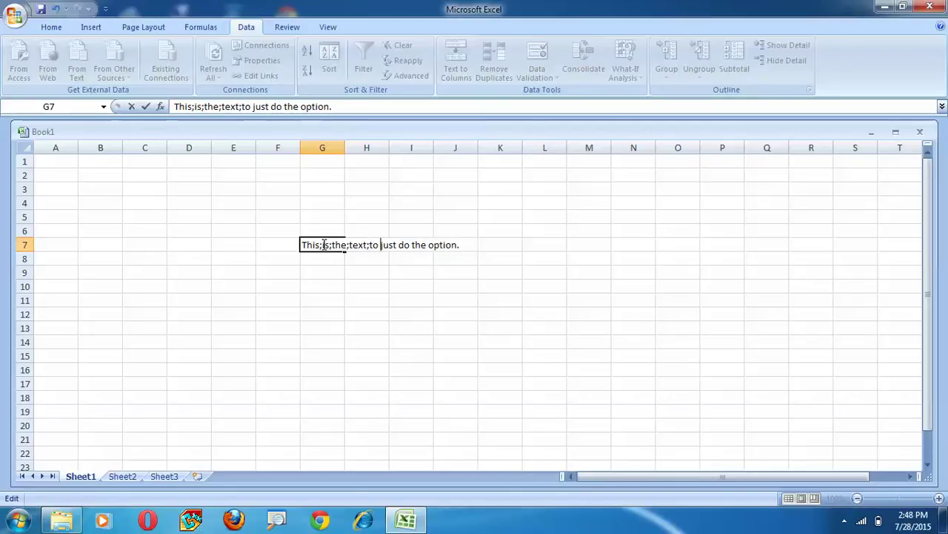
key("Right")
key("Right")
key("Delete")
type(";")
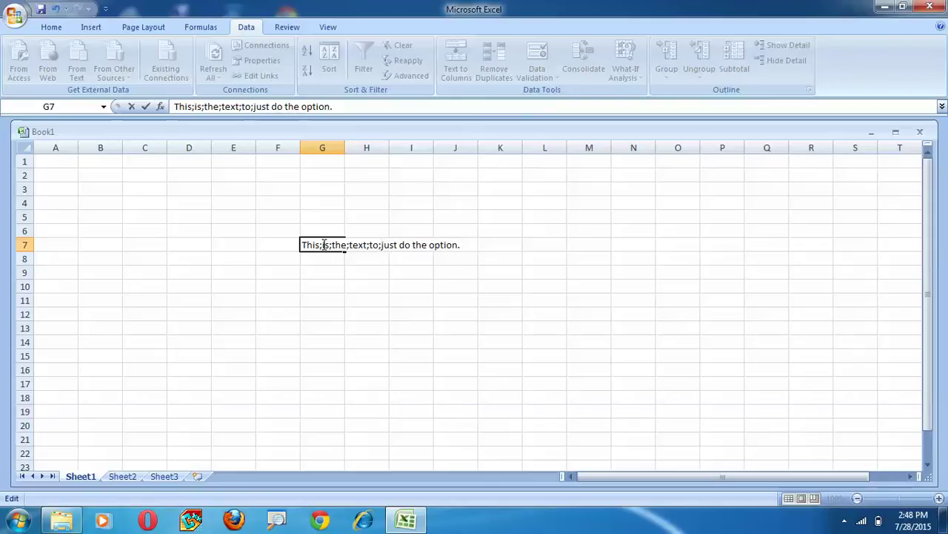
Step: Replace the remaining spaces so that G7 reads "This;is;the;text;to;just;do;the;option." and commit the entry
key("Right")
key("Right")
key("Right")
key("Right")
key("Delete")
type(";")
key("BackSpace")
type(";")
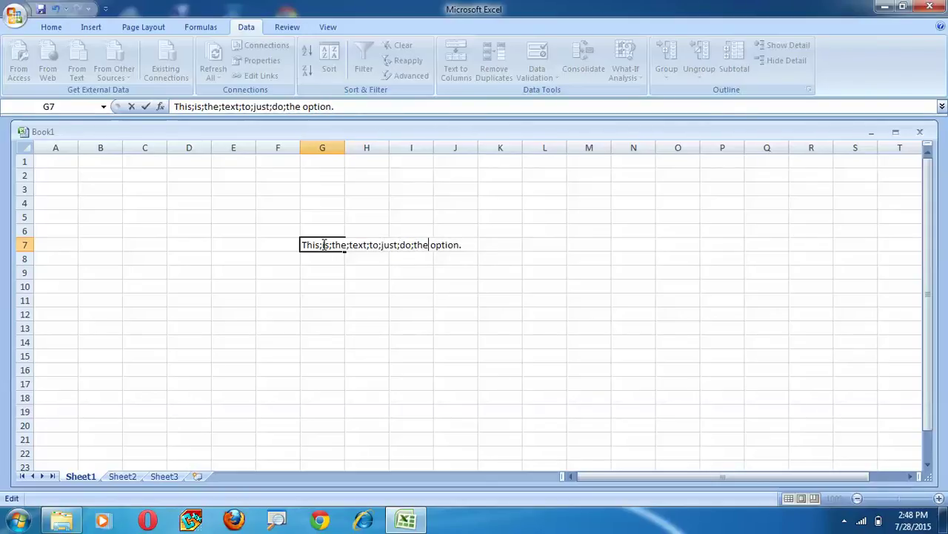
key("BackSpace")
type(";")
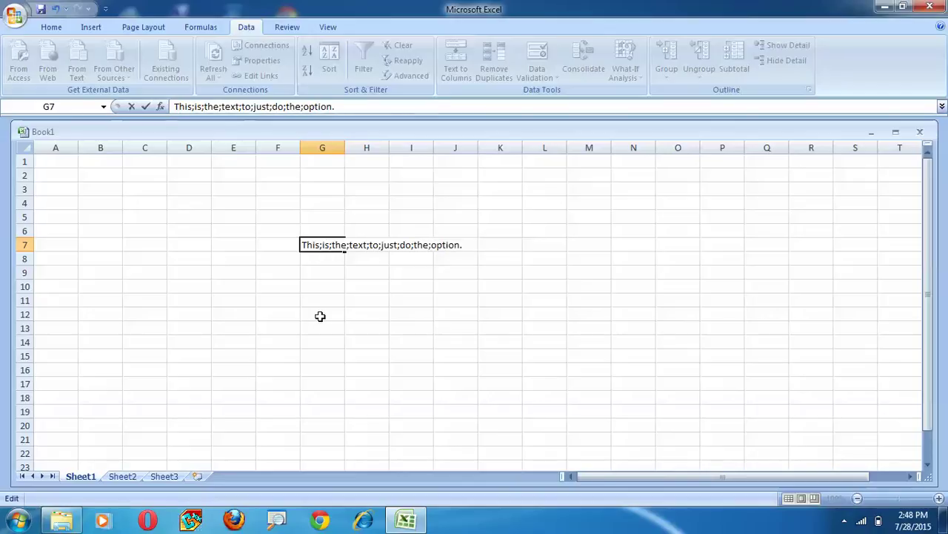
left_click(320, 324)
left_click(400, 277)
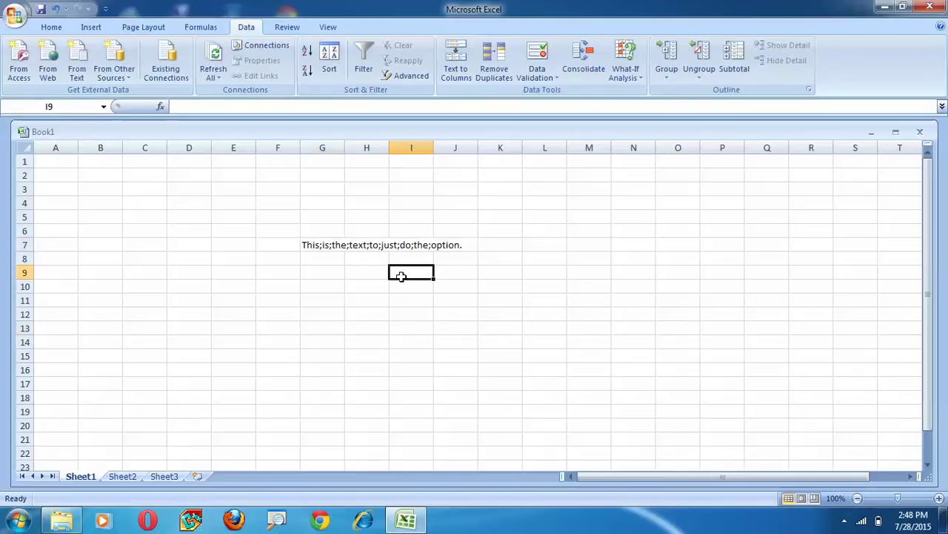
key("ctrl+s")
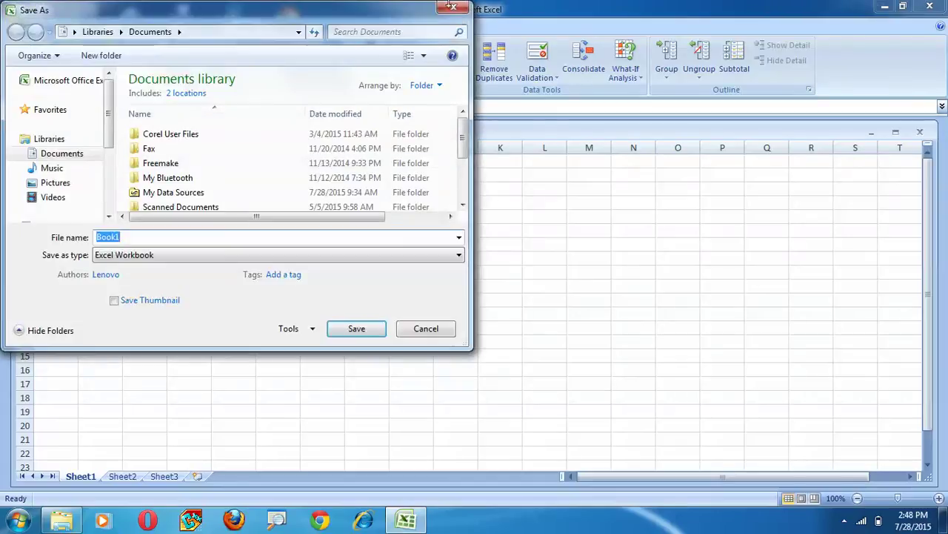
left_click(454, 9)
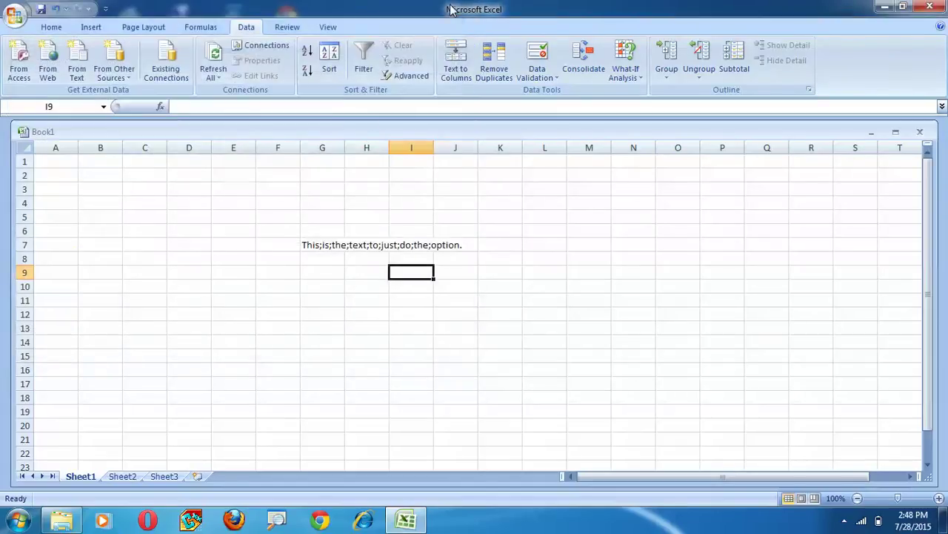
Step: Start a Delimited Text to Columns conversion of cell G7 with Semicolon as the only delimiter
left_click(311, 244)
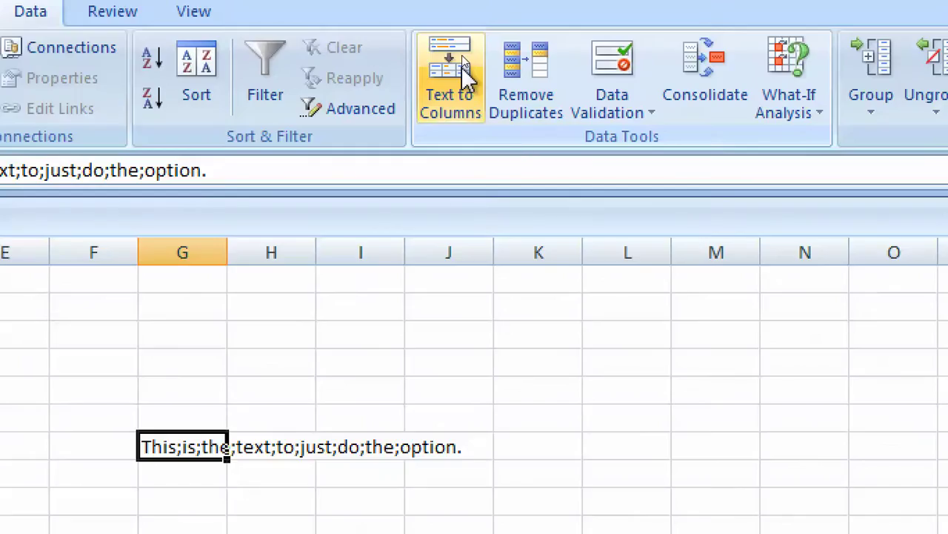
left_click(462, 57)
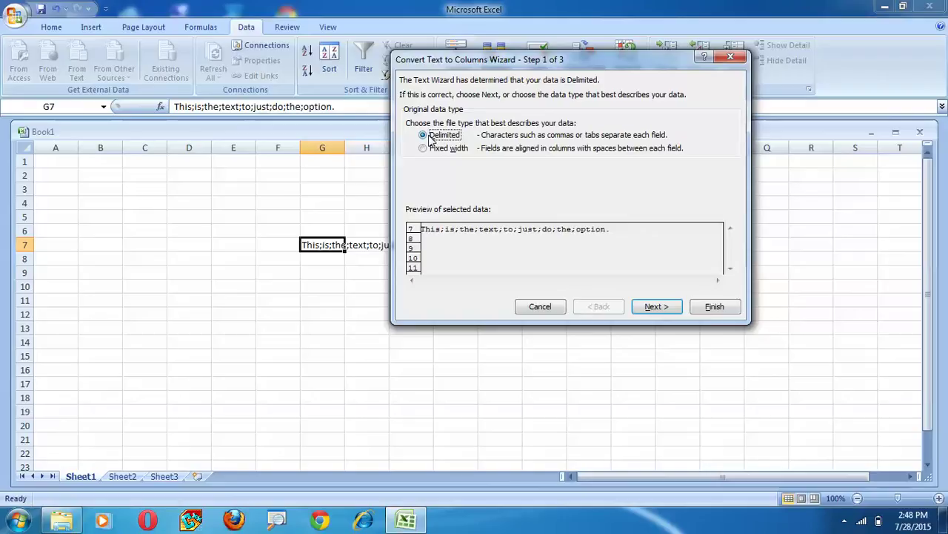
left_click(648, 306)
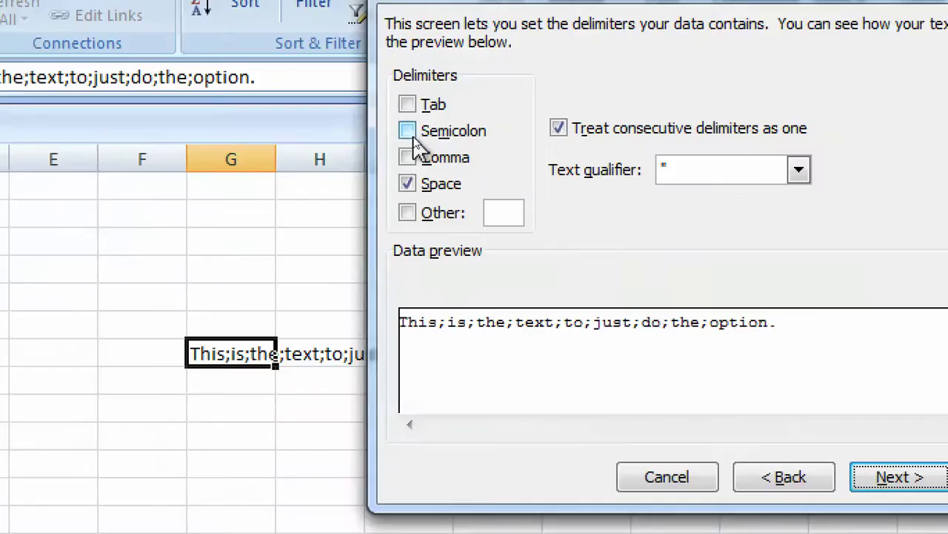
left_click(411, 135)
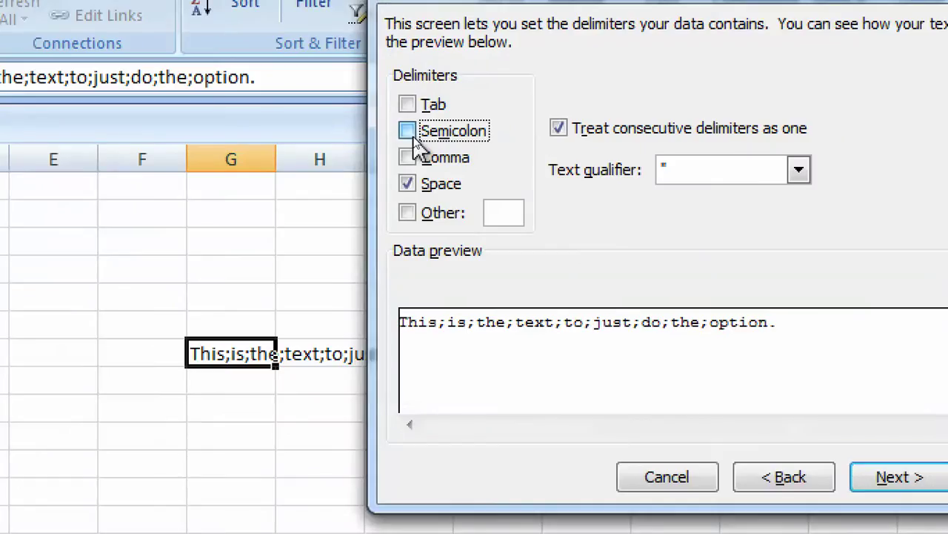
left_click(406, 185)
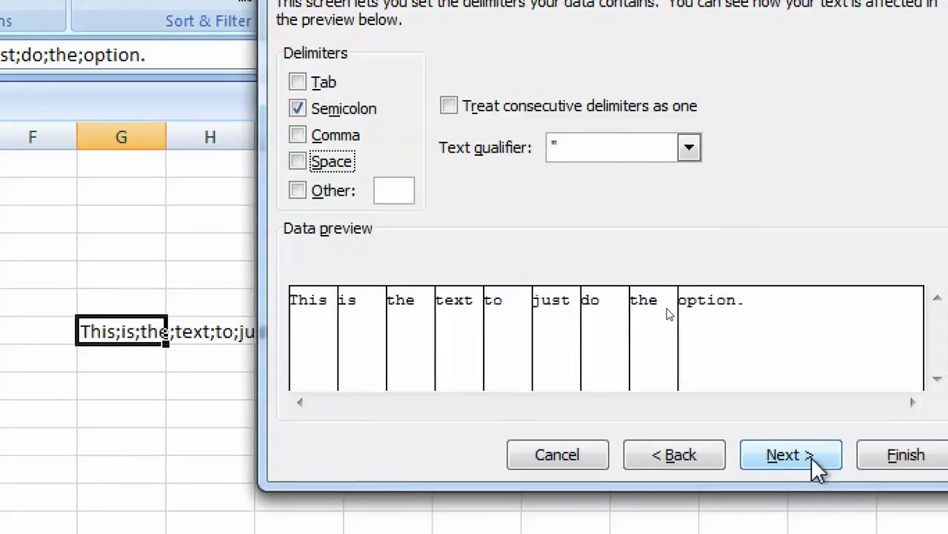
Step: Set the first column's data format to Text and finish the semicolon split of the sentence
left_click(812, 457)
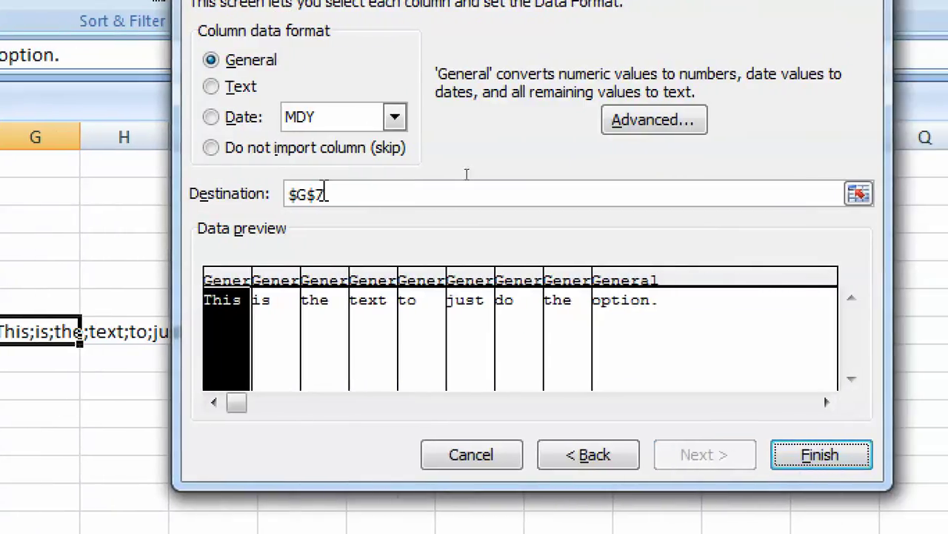
left_click(211, 87)
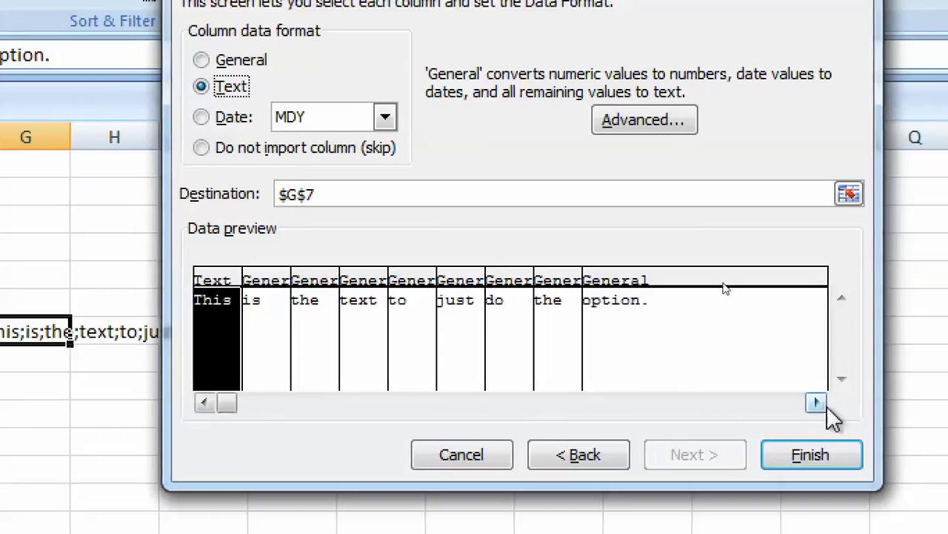
left_click(824, 461)
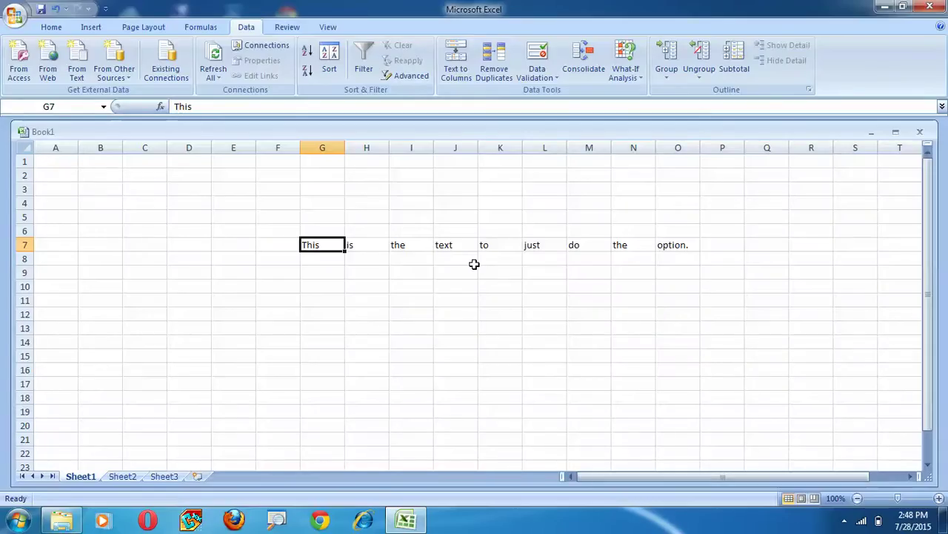
left_click(104, 478)
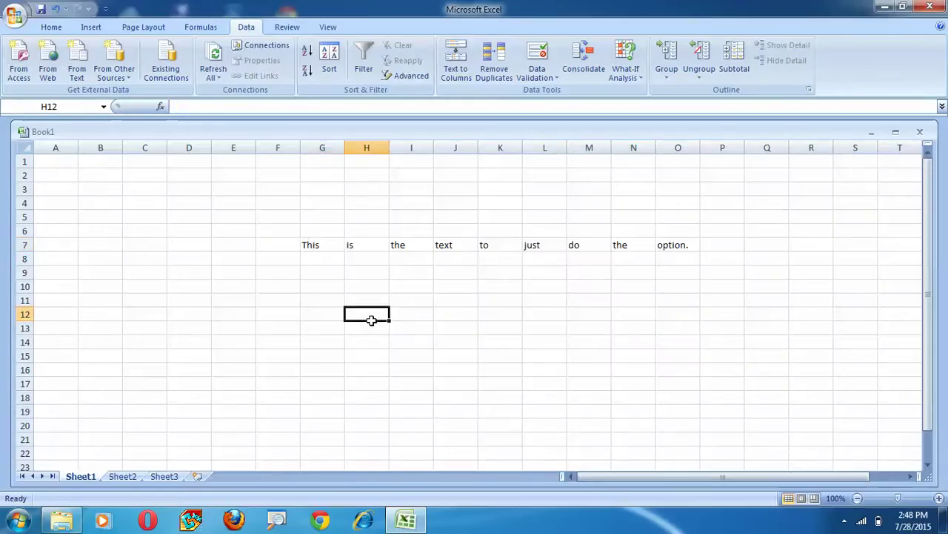
Step: Undo the semicolon split of the sentence, redo it, and undo it again
key("ctrl+z")
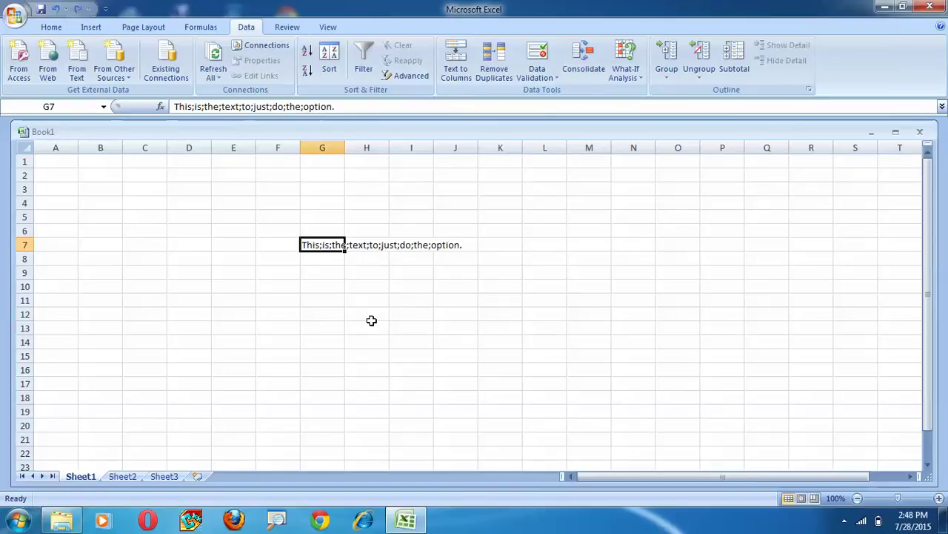
key("ctrl+y")
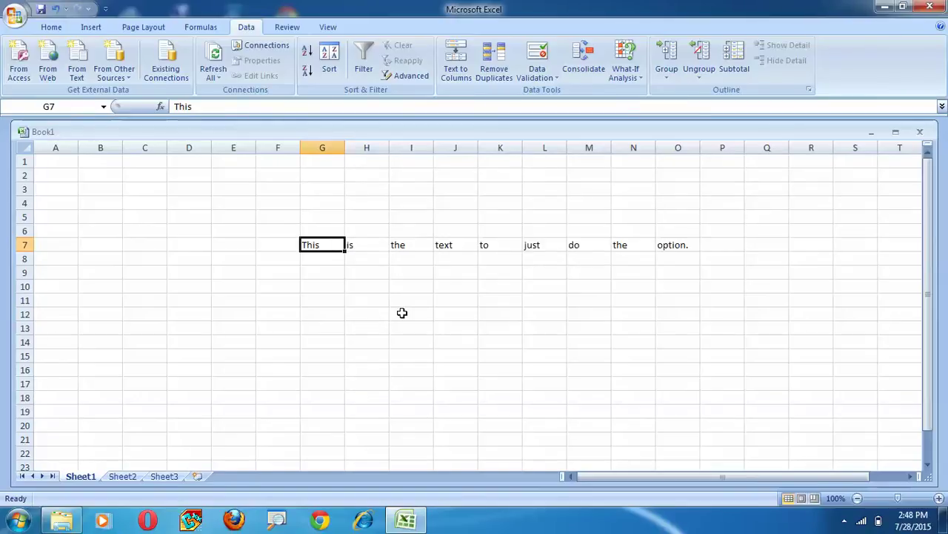
left_click(405, 313)
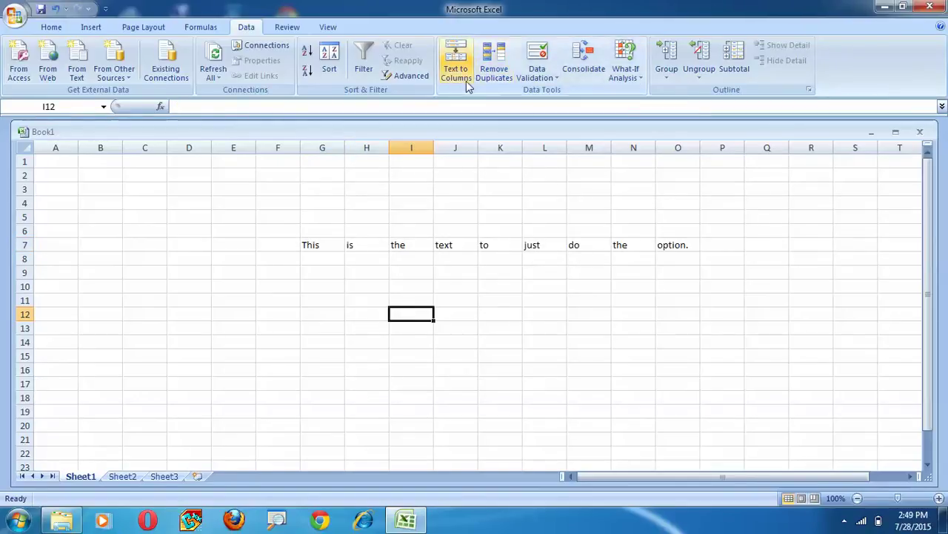
key("ctrl+z")
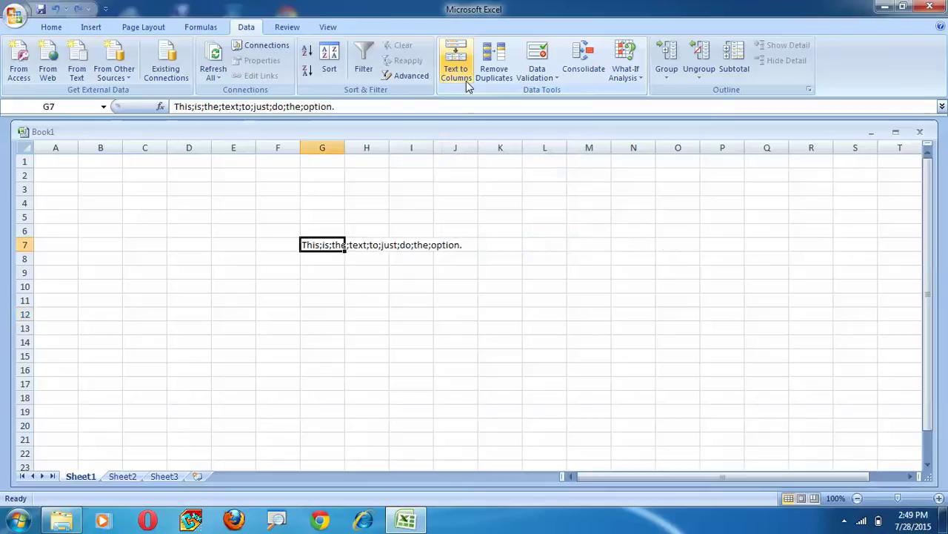
Step: Start a Fixed width Text to Columns conversion of G7 with column breaks at positions 4, 5, 7 and 8
left_click(456, 77)
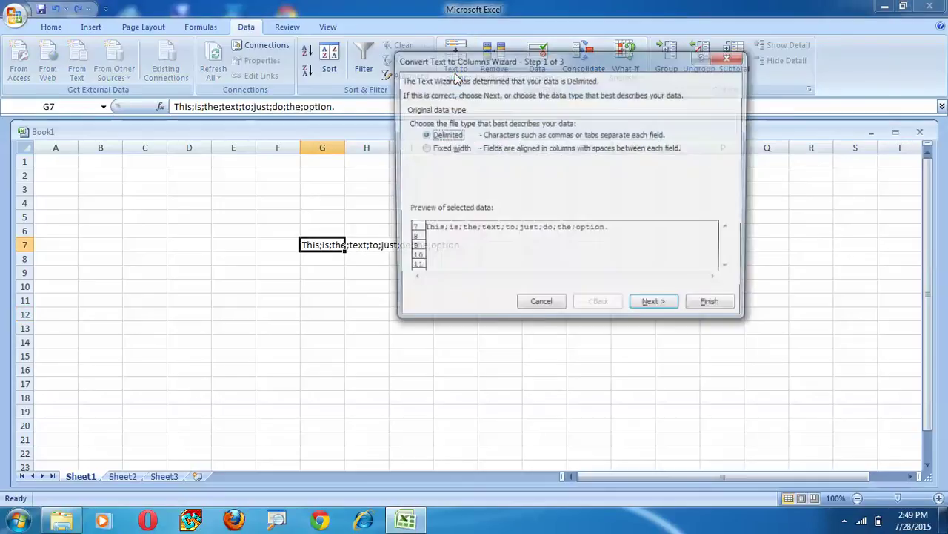
left_click(423, 149)
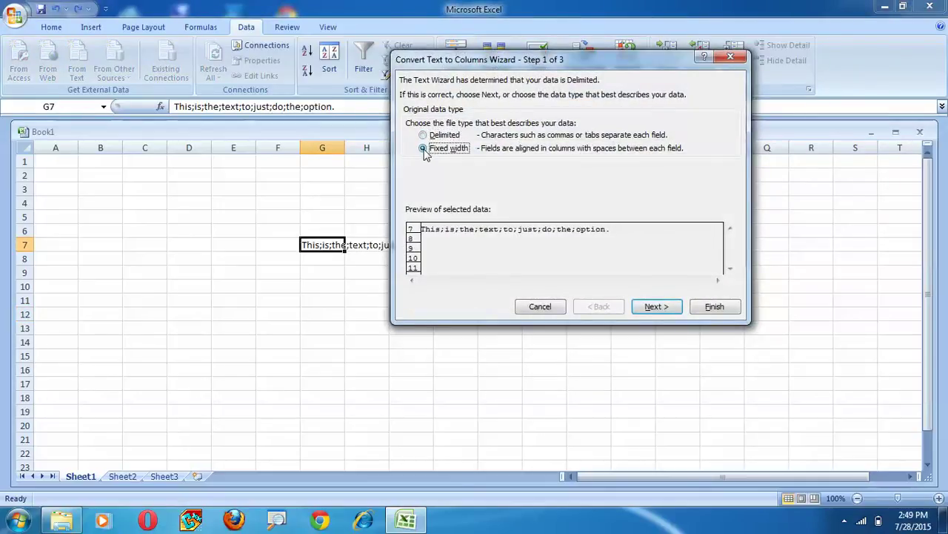
left_click(645, 307)
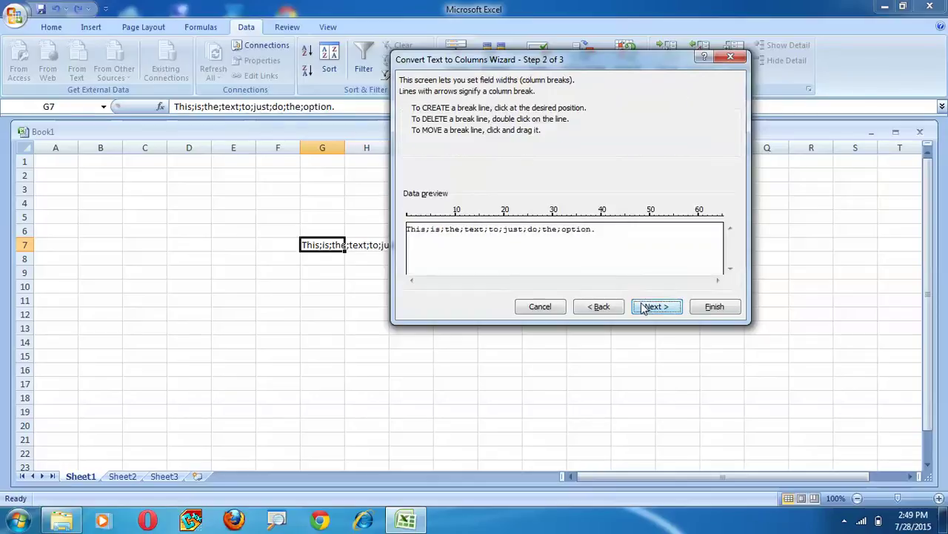
left_click(426, 231)
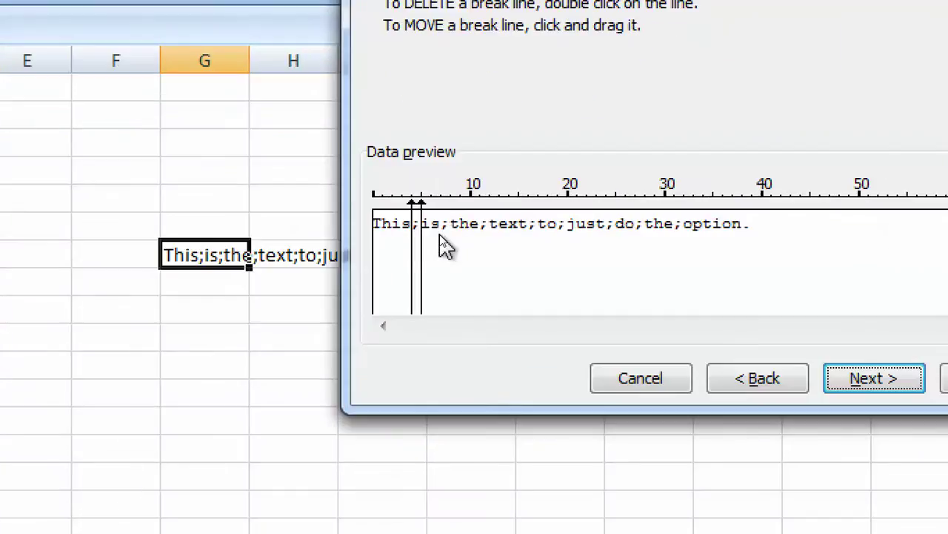
double_click(440, 234)
left_click(449, 245)
left_click(439, 231)
left_click(440, 236)
mouse_move(440, 235)
left_mouse_down()
mouse_move(538, 271)
mouse_move(437, 239)
mouse_move(443, 244)
left_mouse_up()
Step: Add further column breaks at positions 12, 16, 18, 22, 27, 31, 33 and 36 in the data preview
left_click(489, 237)
left_click(527, 234)
left_click_drag(544, 235, 548, 244)
left_click(587, 246)
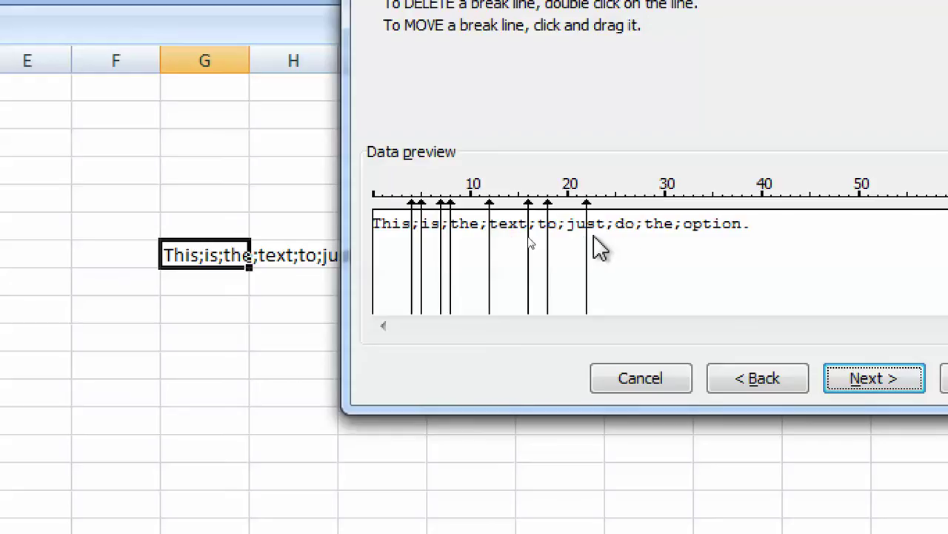
left_click(635, 242)
left_click(674, 242)
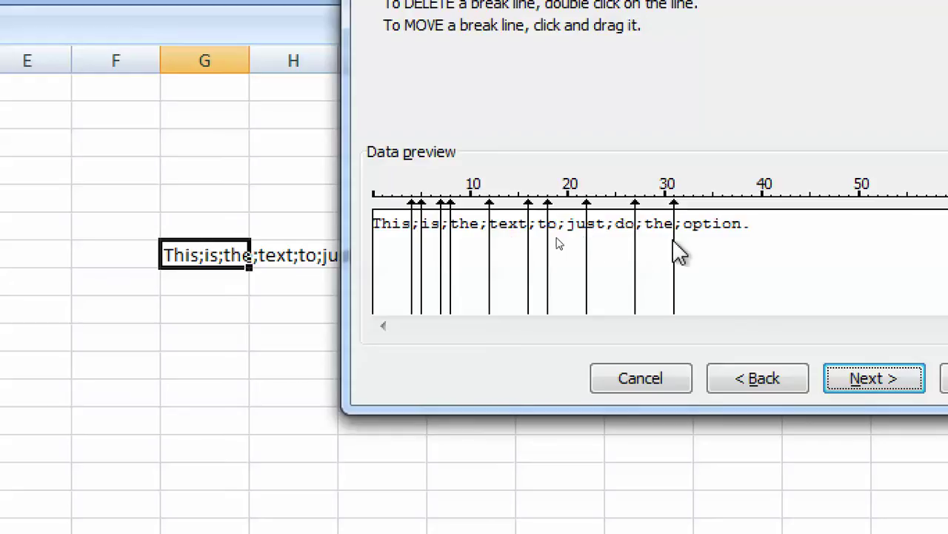
left_click(694, 245)
left_click(723, 245)
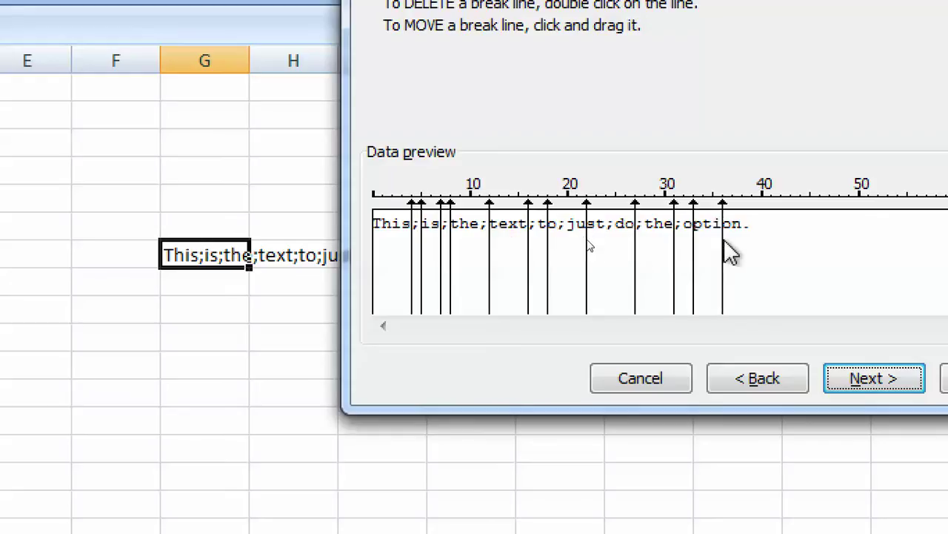
Step: Set the first column's data format to Text and finish the fixed-width split of the sentence
left_click(828, 379)
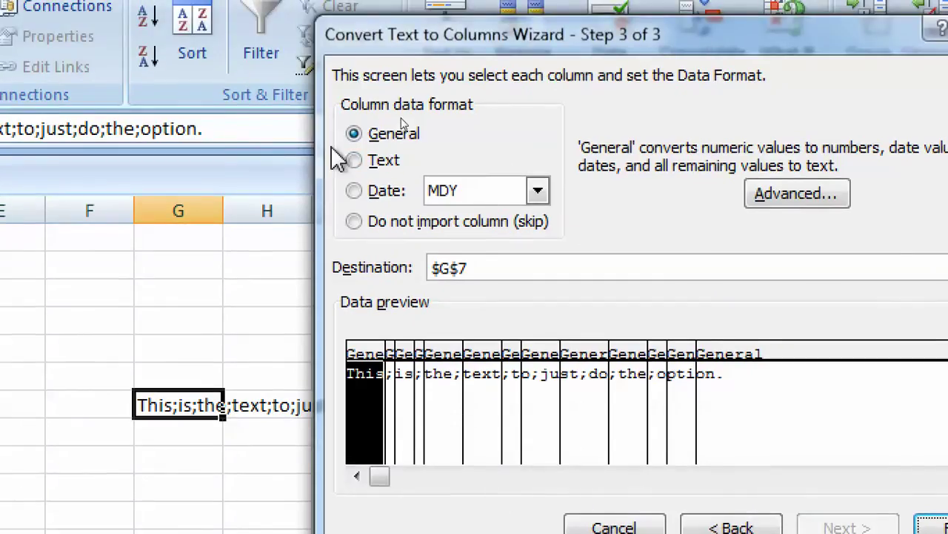
left_click(353, 160)
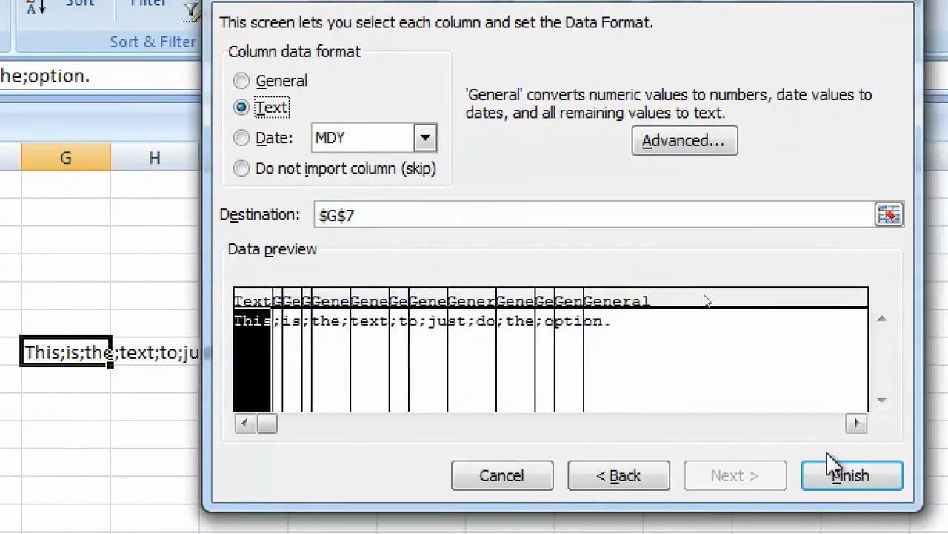
left_click(830, 463)
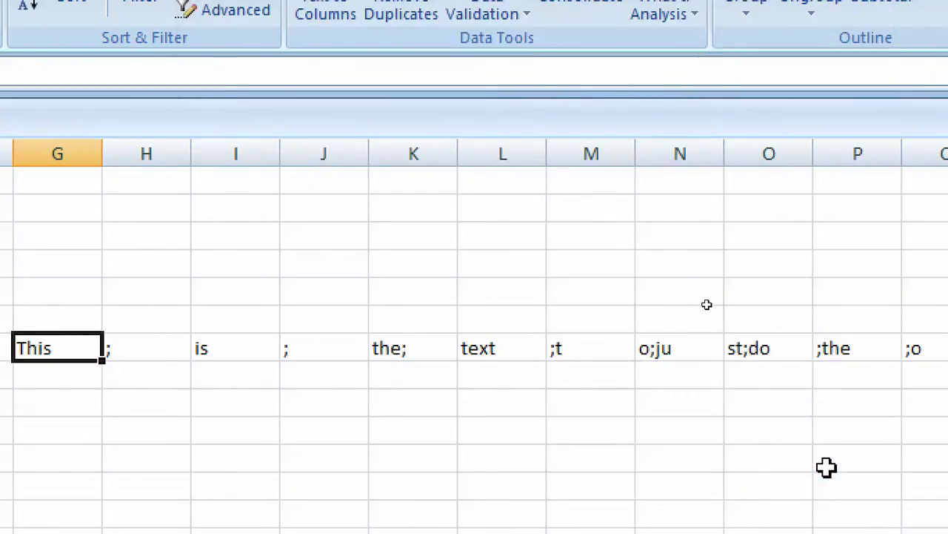
left_click(119, 382)
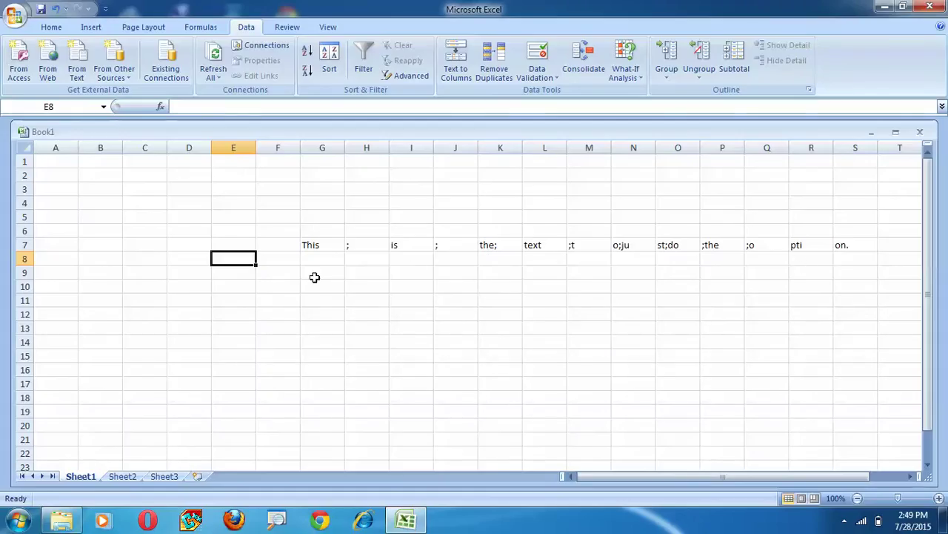
Step: Undo the fixed-width split and clear the contents of the range F7:K10
key("ctrl+z")
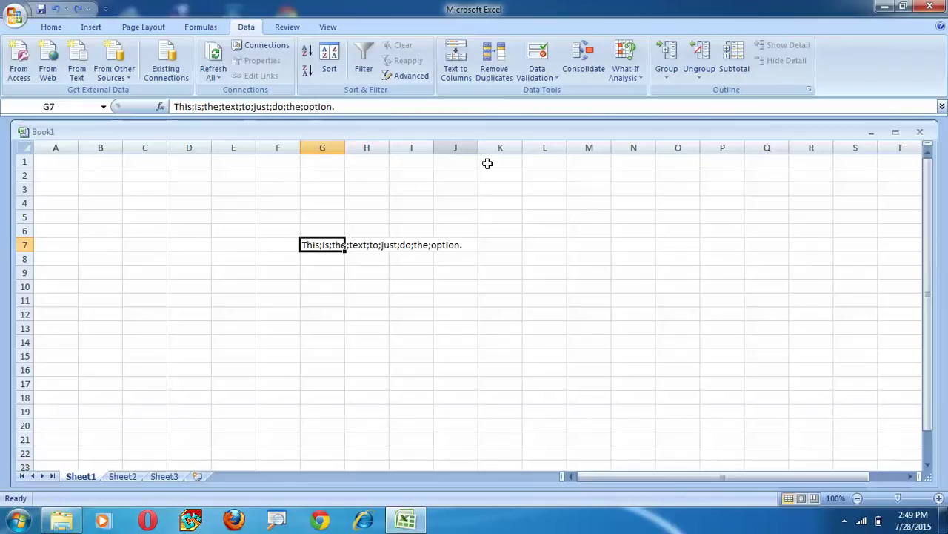
left_click(510, 203)
left_click_drag(281, 241, 519, 283)
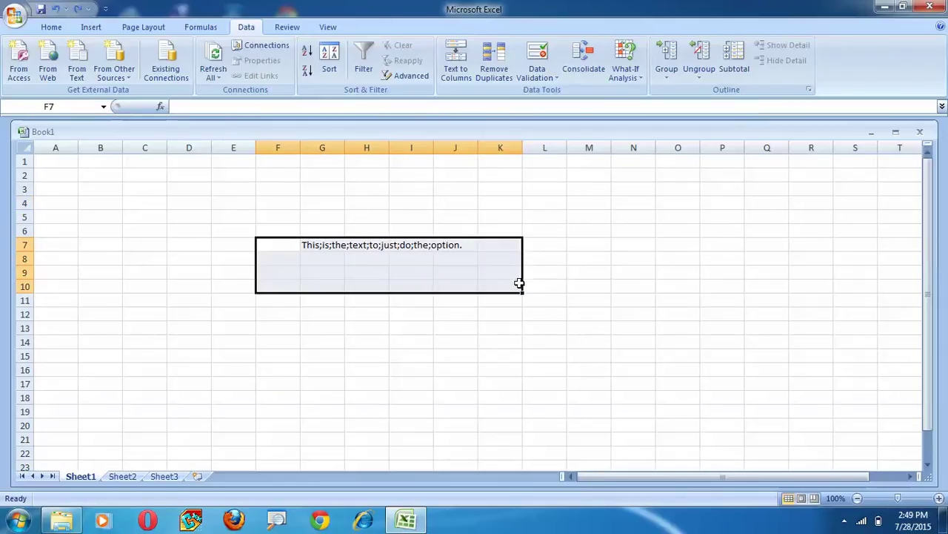
key("Delete")
Step: Enter the numbers 34, 12 and 34 down cells E7 to E9
left_click(240, 239)
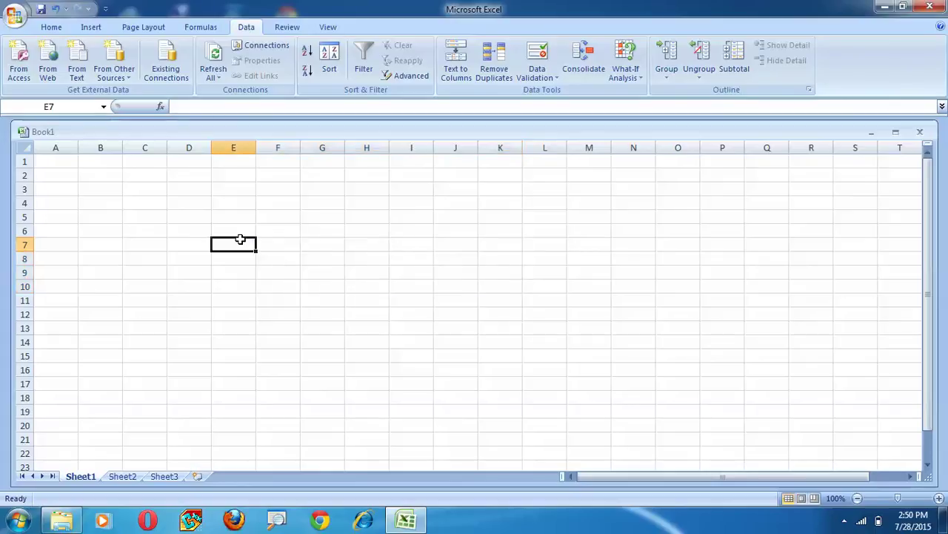
type("34")
key("Return")
type("12")
key("Return")
type("34")
key("Return")
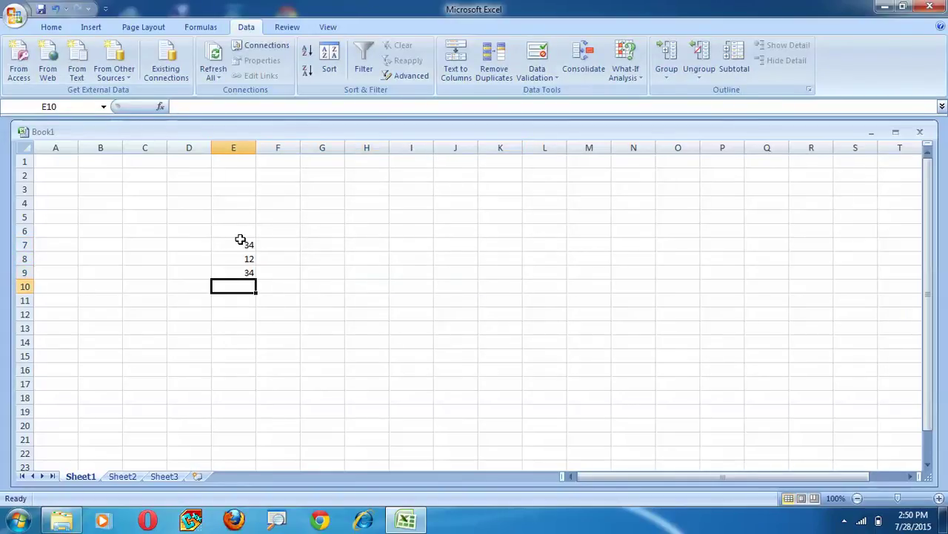
Step: Replace the value in cell E9 with 12
key("Up")
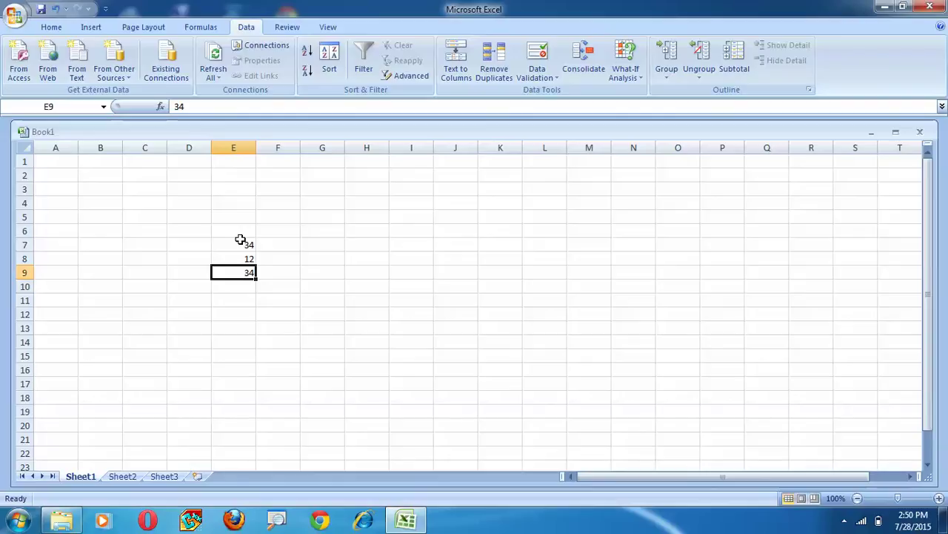
key("BackSpace")
type("12")
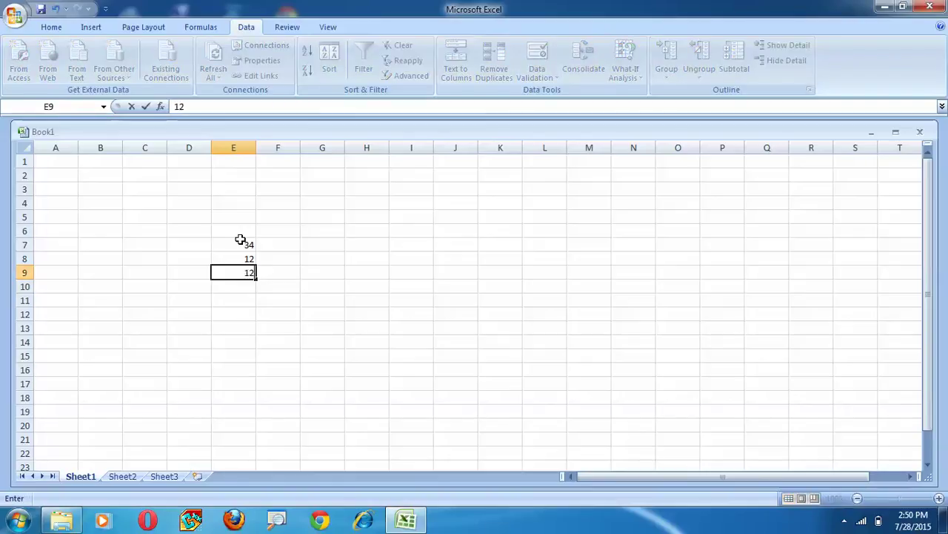
key("Return")
Step: Continue the number list by entering 43, 43, 21 and 21 in cells E10 to E13
type("43")
key("Return")
type("43")
key("Return")
type("21")
key("Return")
type("21")
key("Return")
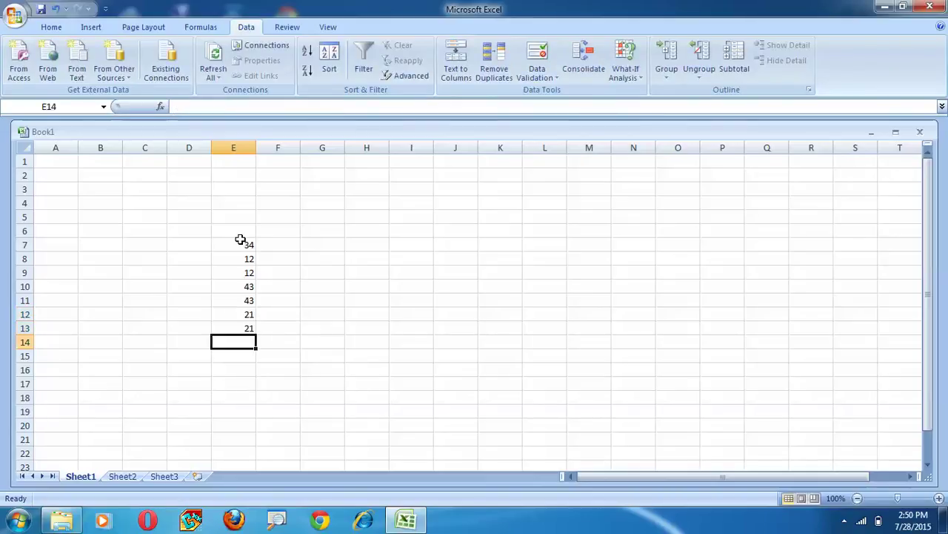
Step: Enter 34, 21 and 34 in cells E14 to E16
type("34")
key("Return")
type("34")
key("BackSpace")
key("BackSpace")
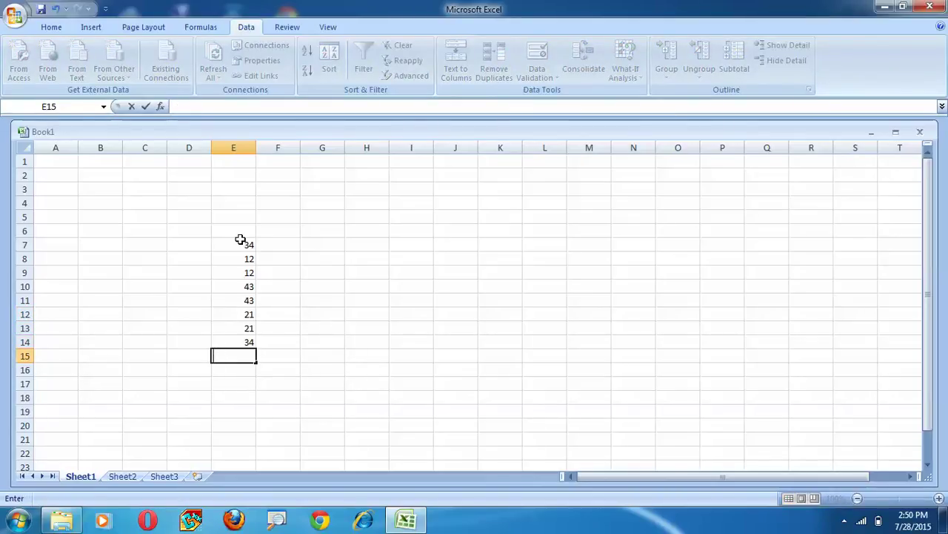
type("21")
key("Return")
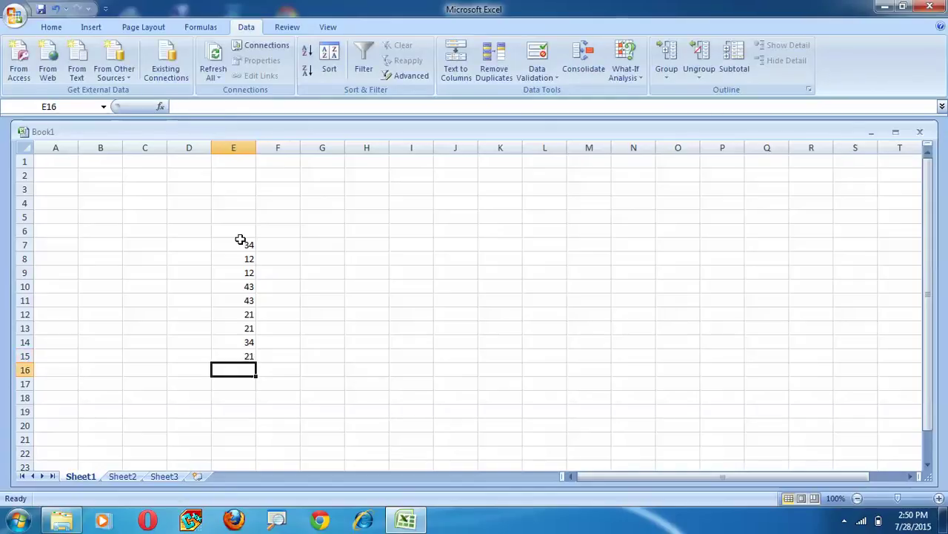
type("34")
key("Return")
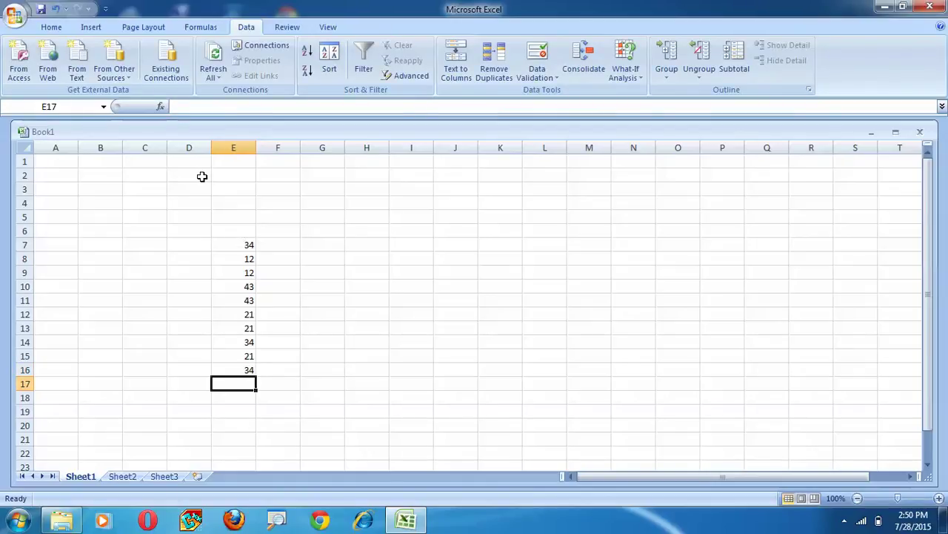
Step: Add 13 in cell E17 at the end of the number list
key("Return")
key("Up")
type("1")
key("Return")
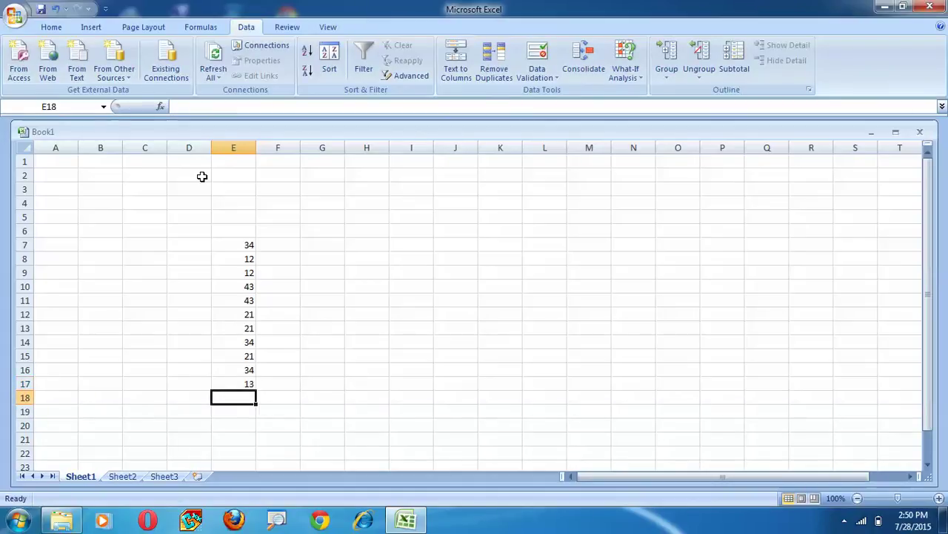
Step: Remove the duplicate values from the number list in cells E7 to E17
left_click(233, 245)
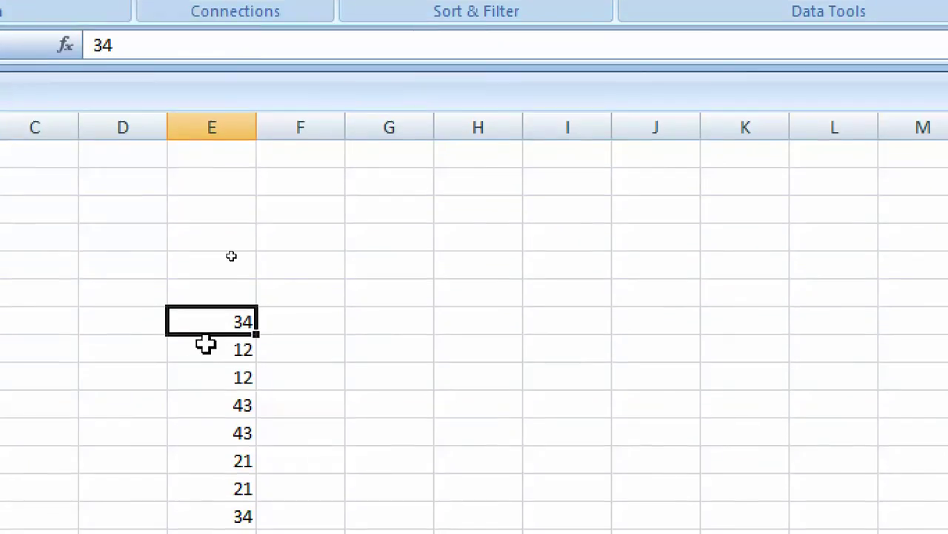
left_click_drag(211, 322, 201, 533)
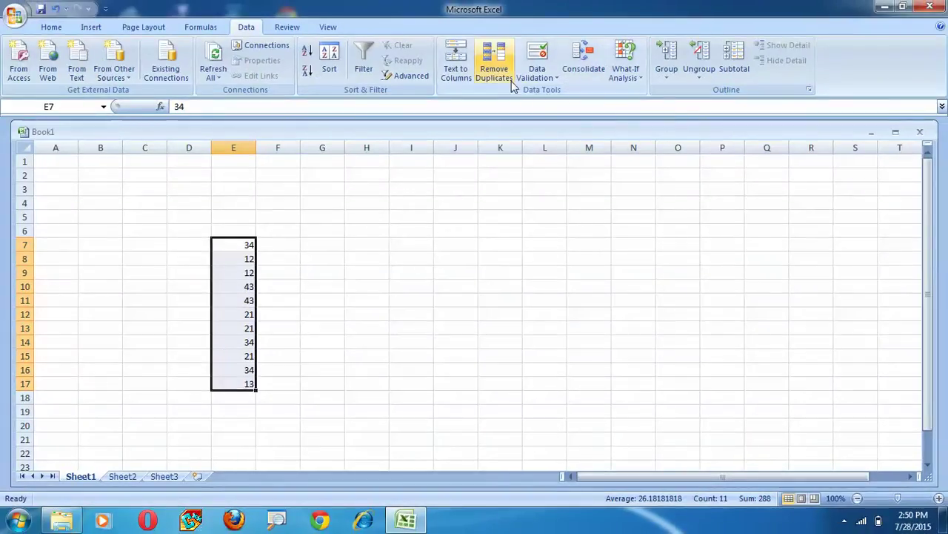
left_click(500, 81)
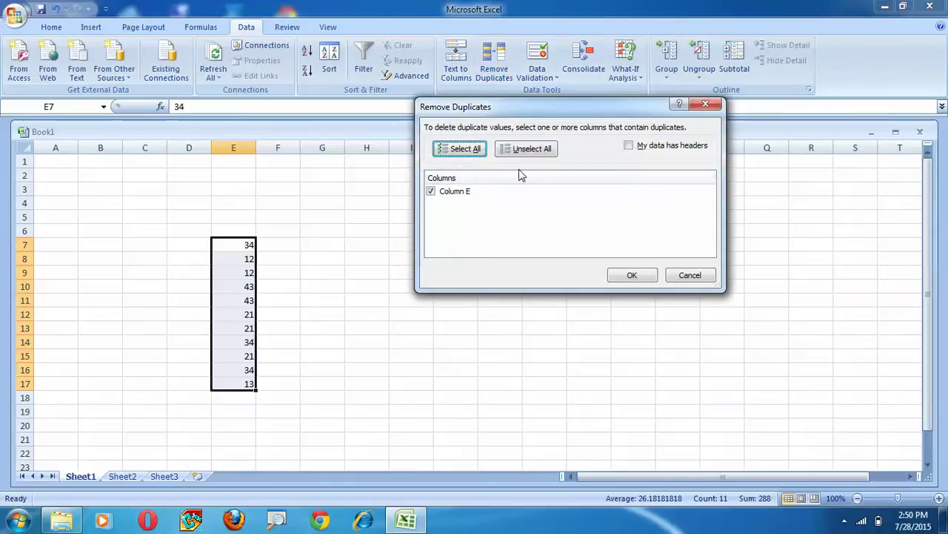
left_click(625, 276)
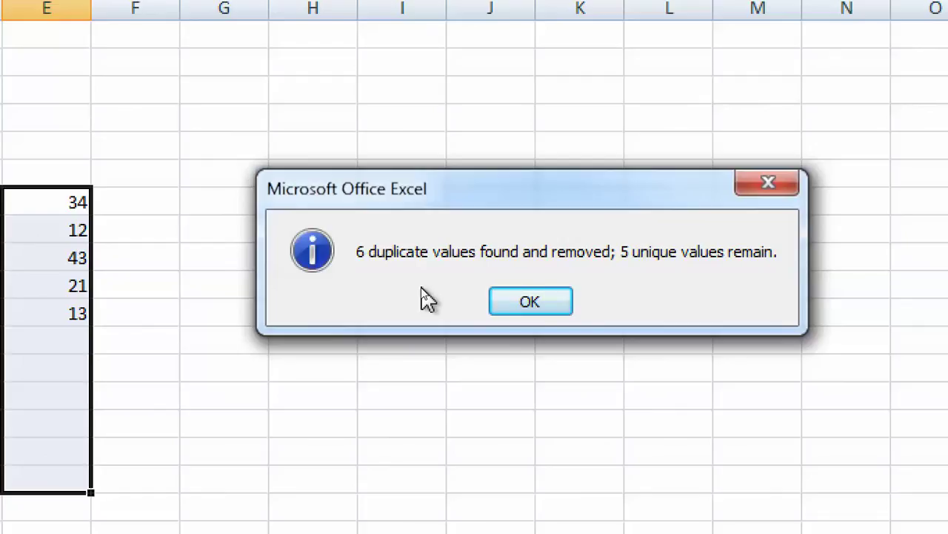
left_click(531, 300)
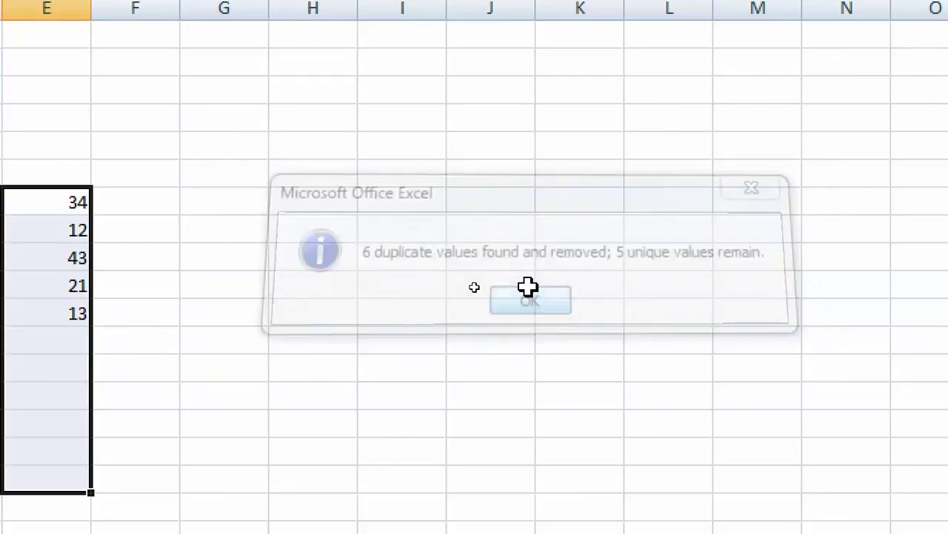
Step: Clear all the remaining numbers from the list in column E
left_click(25, 314)
left_click(696, 59)
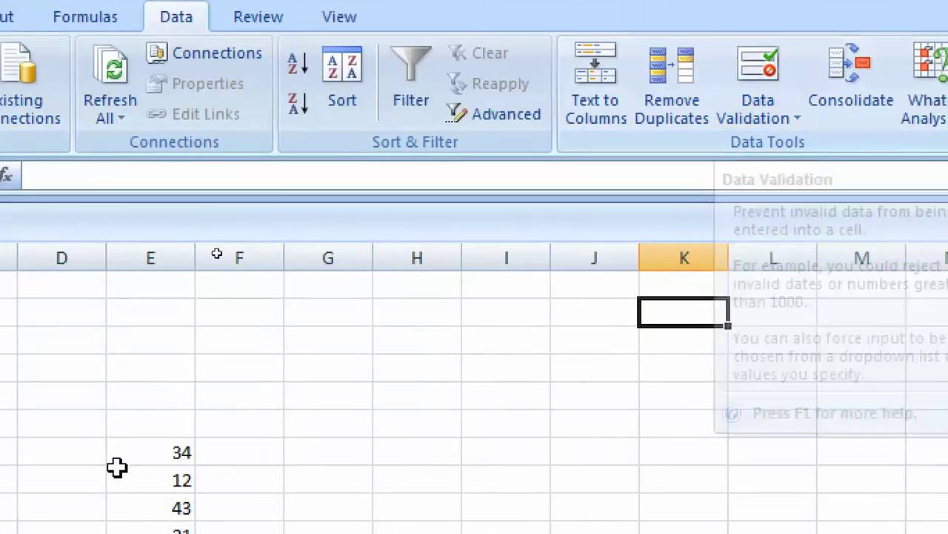
left_click(108, 509)
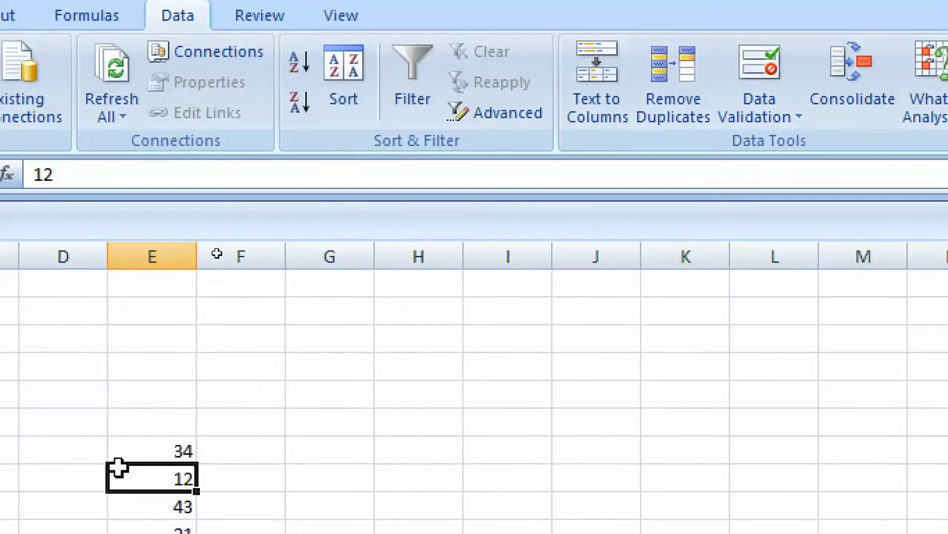
key("ctrl+a")
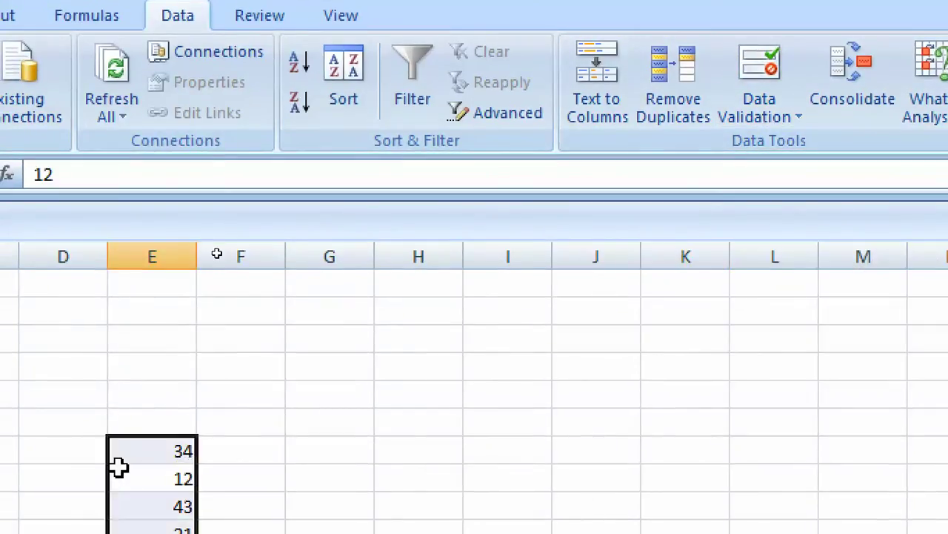
key("Delete")
left_click(386, 289)
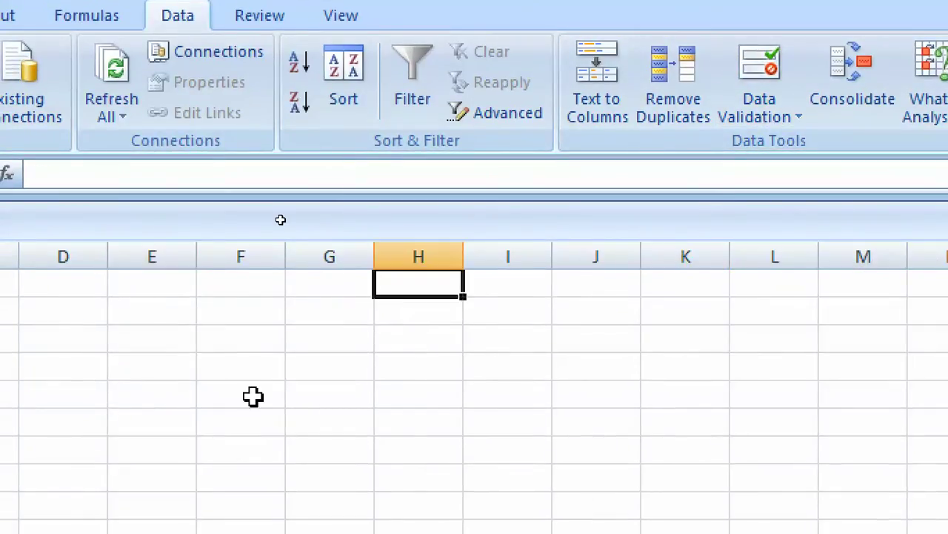
left_click(246, 395)
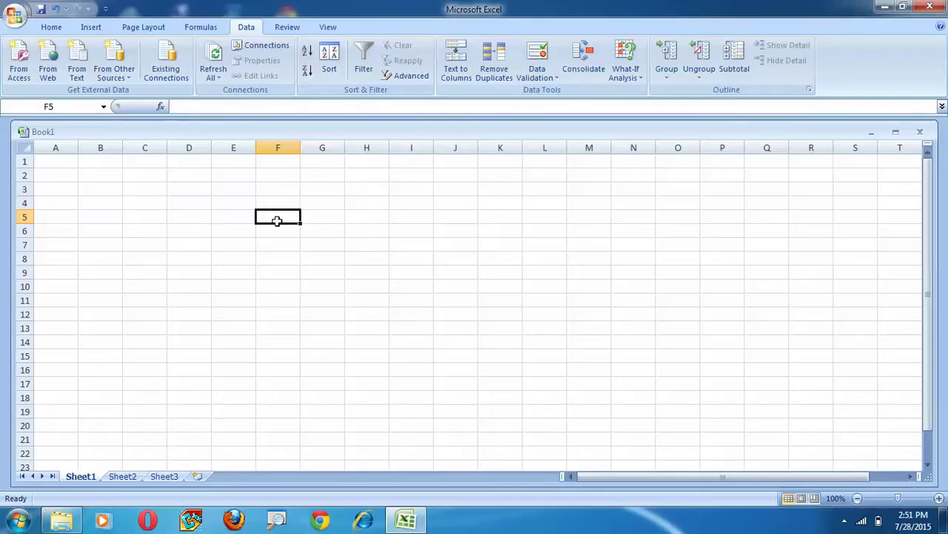
left_click(326, 217)
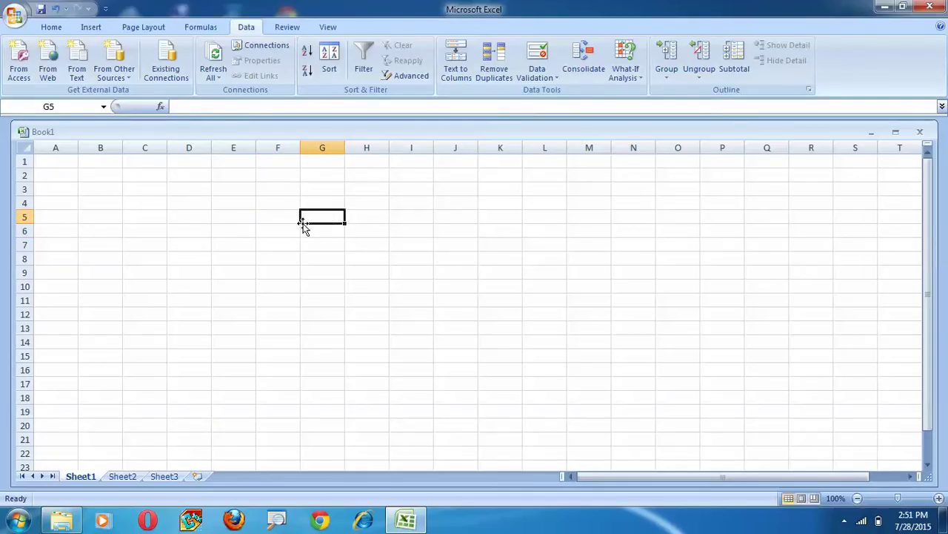
left_click(275, 231)
left_click_drag(275, 231, 546, 426)
left_click(555, 430)
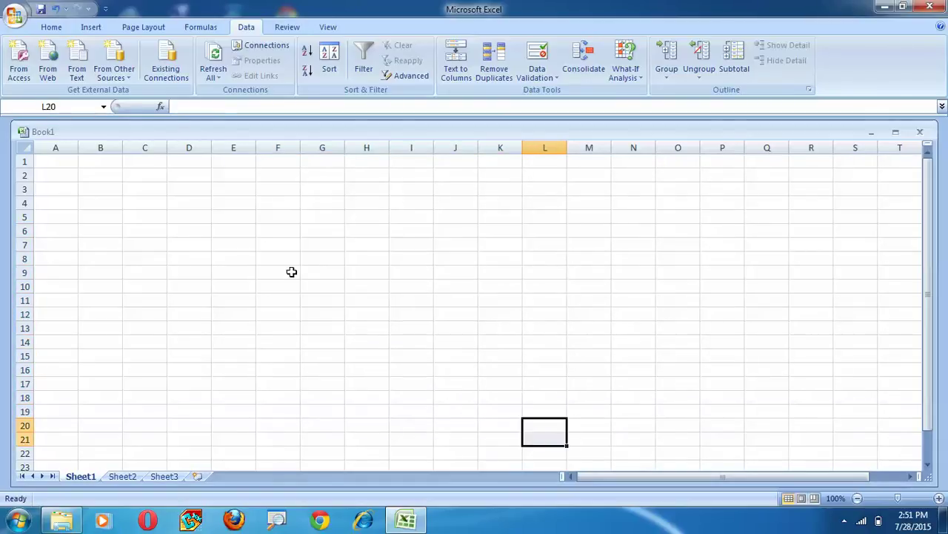
left_click_drag(220, 205, 621, 454)
left_click(282, 230)
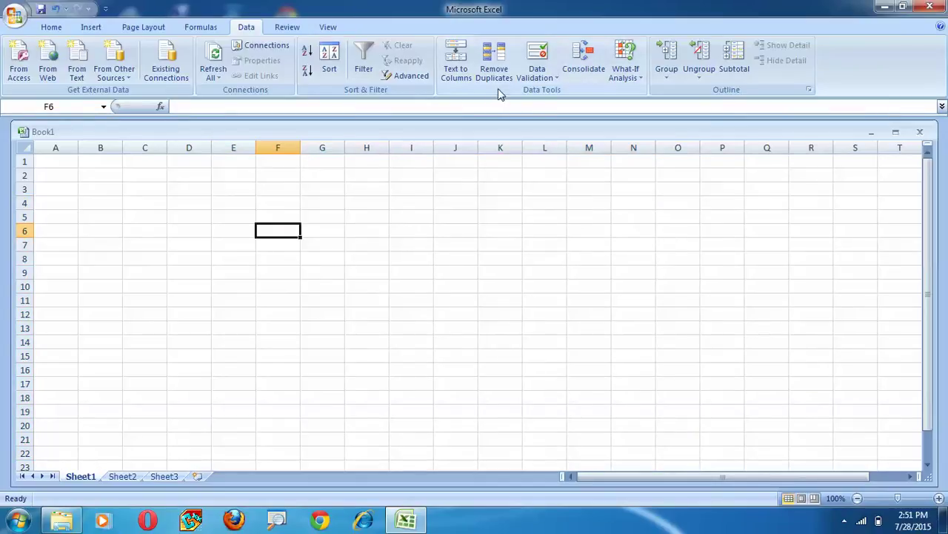
left_click(530, 78)
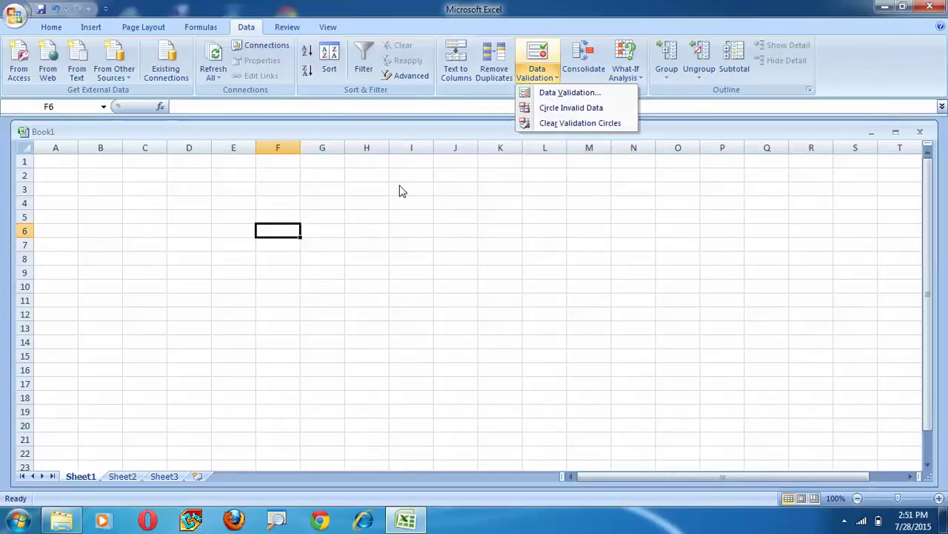
left_click(407, 159)
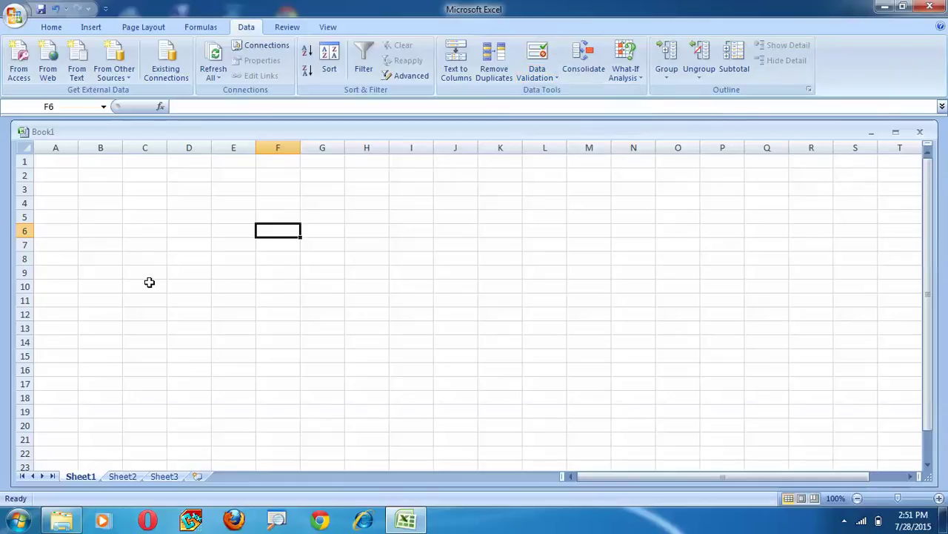
left_click(149, 280)
Step: Start a new number list in column E with 23, 12, 45 and 45 in cells E4 to E7
left_click(249, 208)
type("23")
key("Return")
type("12")
key("Return")
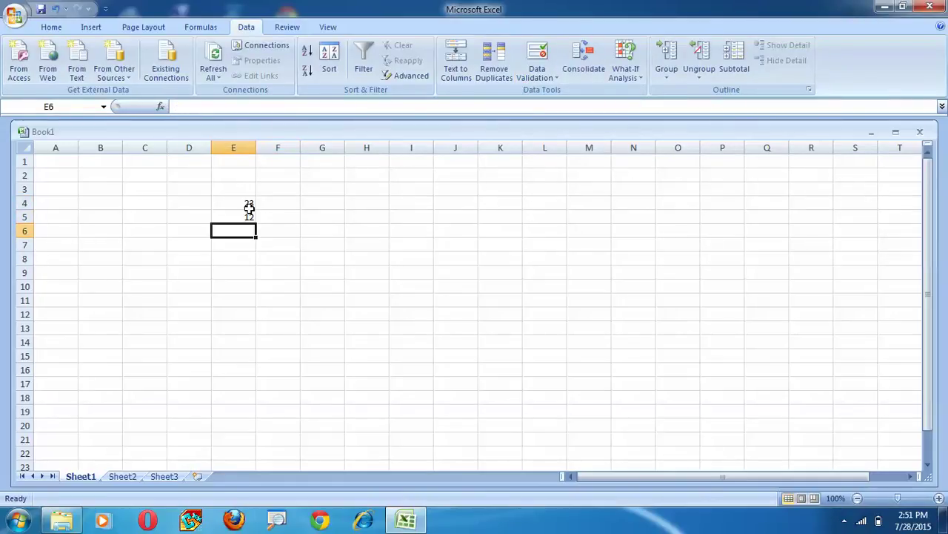
type("45")
key("Return")
type("45")
key("Return")
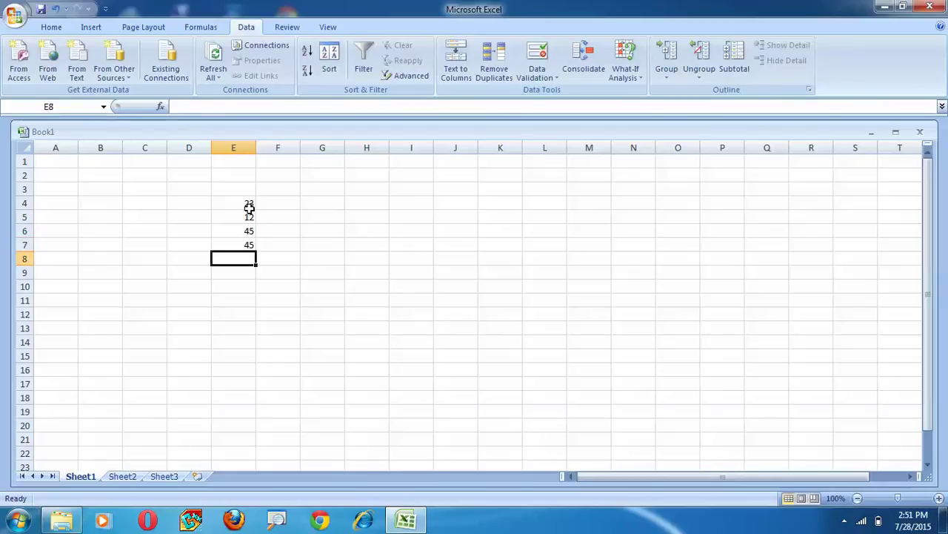
Step: Replace the value in cell E7 with 65 and enter 54 in cell E8
key("Up")
type("65")
key("Right")
key("Down")
key("Left")
type("54")
key("Return")
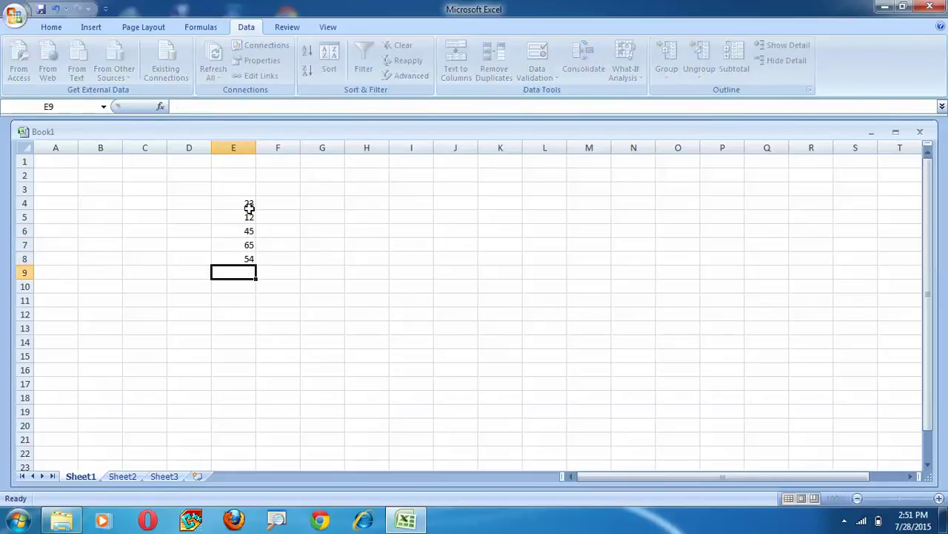
Step: Continue the list by entering 21, 2, 45 and 11 in cells E9 to E12
type("21")
key("Return")
type("2")
key("Return")
type("45")
key("Return")
type("11")
key("Return")
Step: Enter 23, 43, 12 and 23 in cells E13 to E16
type("23")
key("Return")
type("43")
key("Return")
type("12")
key("Return")
type("23")
key("Return")
Step: Finish the list by entering 13 in cell E17 and 14 in cell E18
type("1")
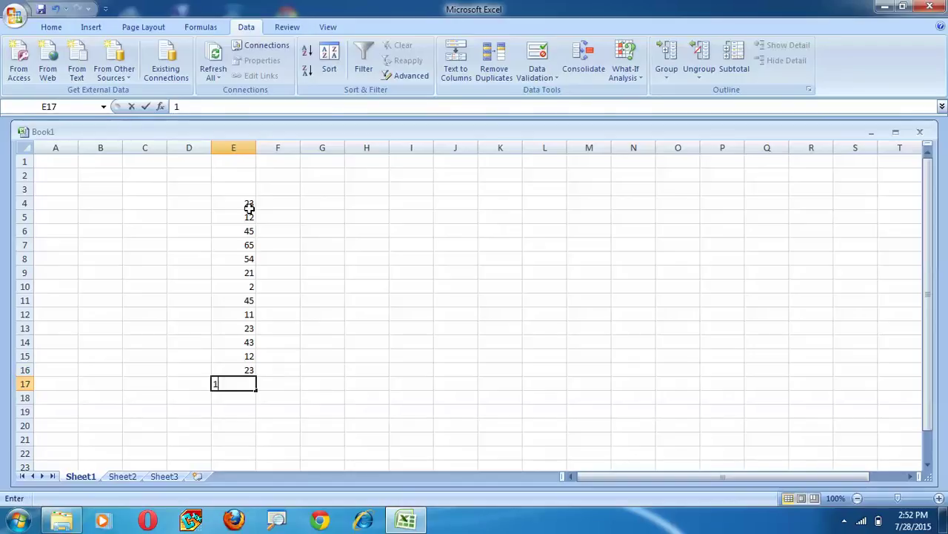
type("3")
key("Return")
type("1")
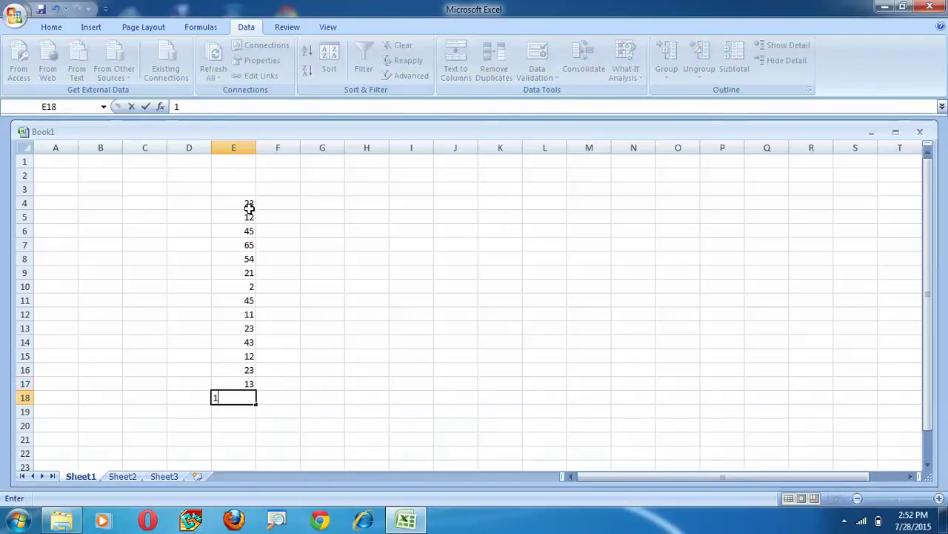
type("4")
key("Return")
Step: Start a second column of numbers beside the list by entering 15 in cell F4
key("Right")
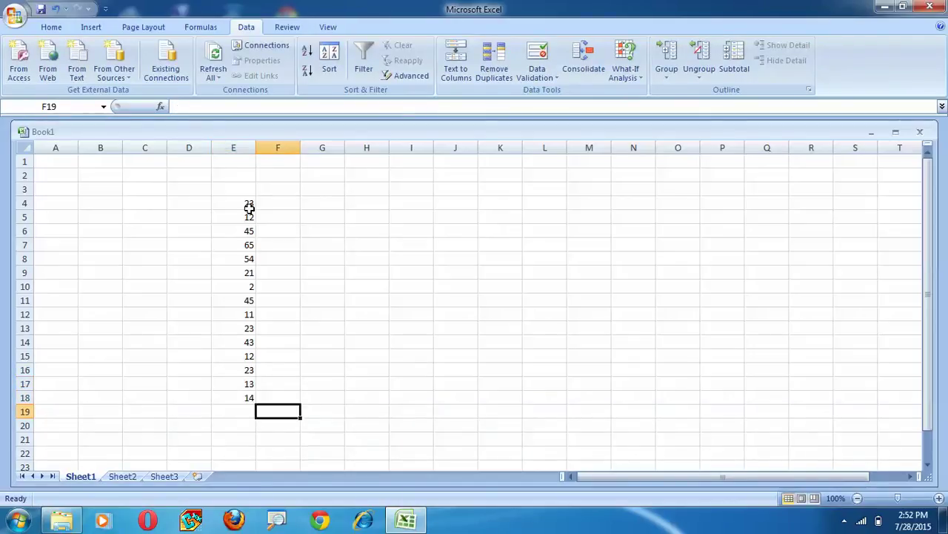
key("Up")
key("Up")
key("Up")
key("Up")
key("Up")
key("Up")
key("Up")
key("Up")
key("Up")
key("Up")
key("Up")
key("Up")
key("Up")
key("Up")
key("Up")
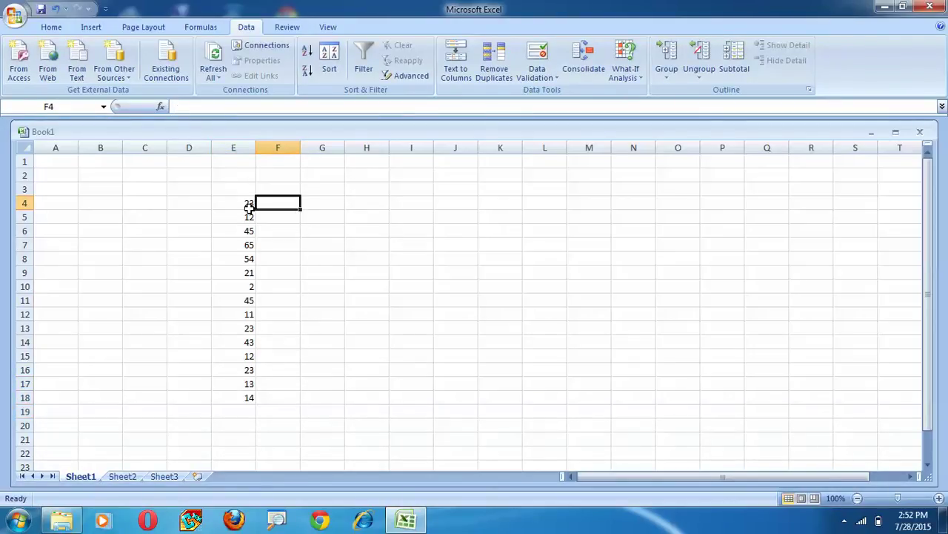
type("15")
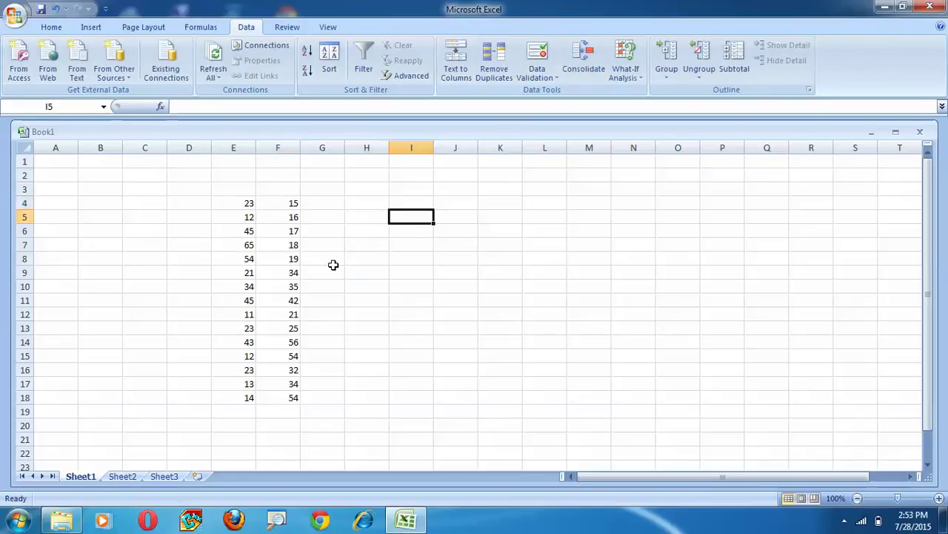
left_click(535, 74)
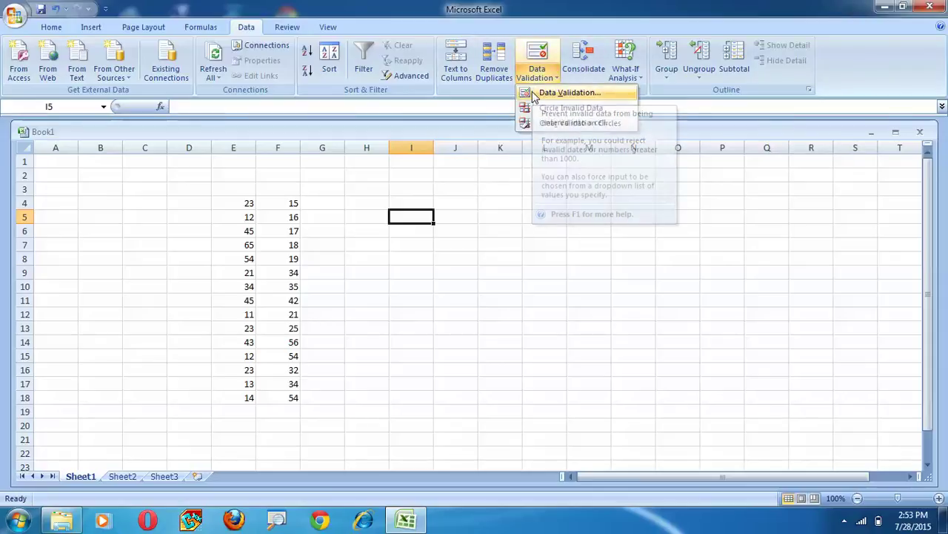
left_click(535, 95)
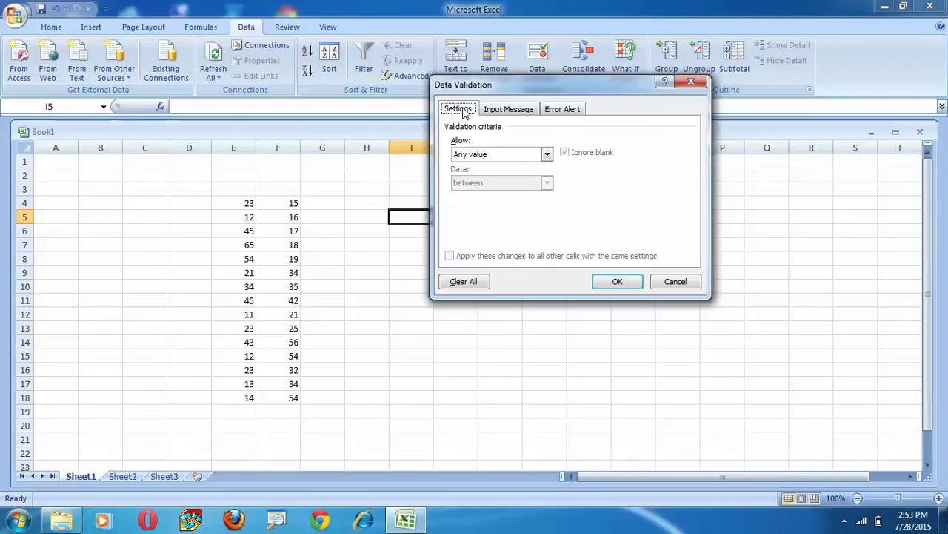
left_click(517, 115)
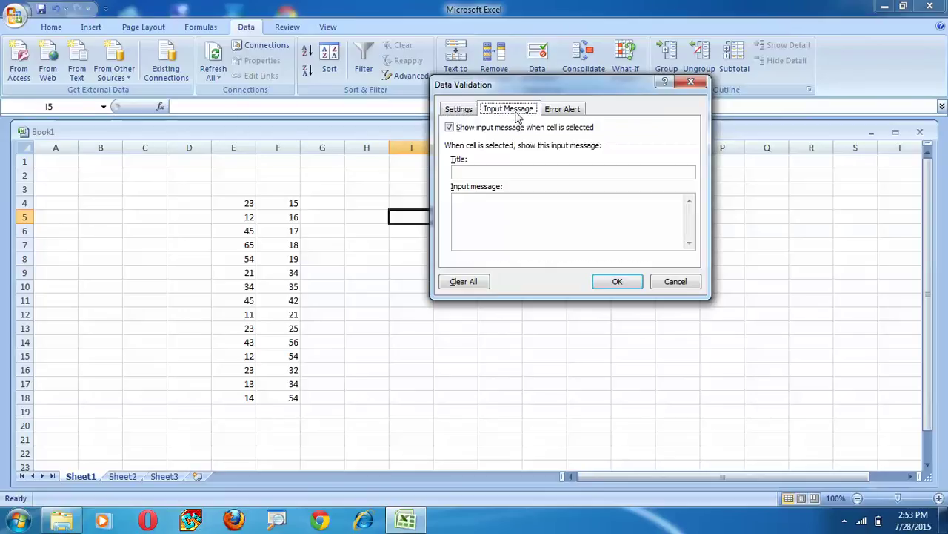
left_click(561, 113)
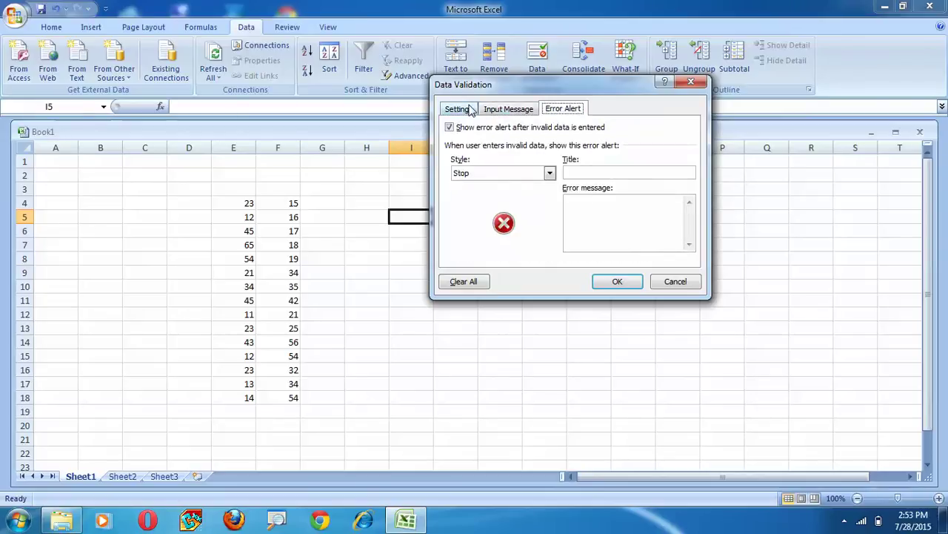
left_click(469, 110)
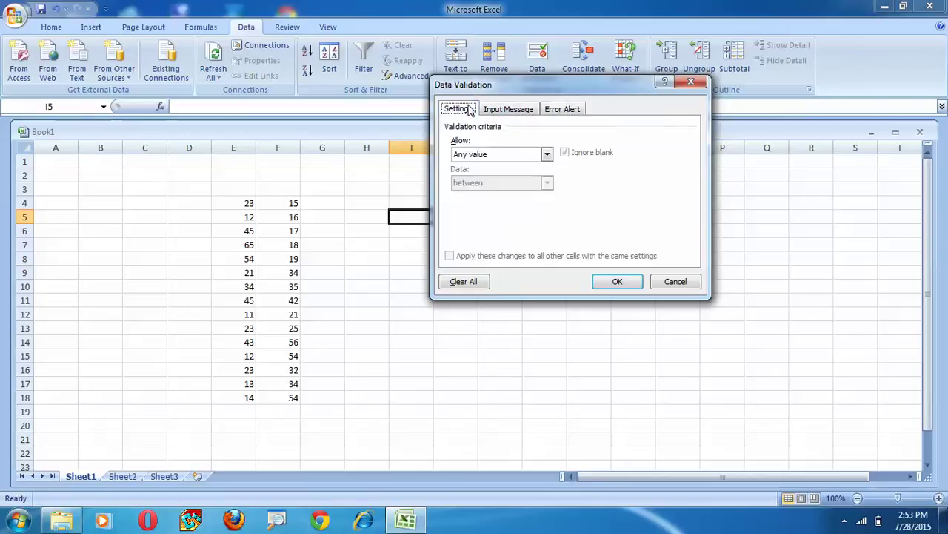
left_click(546, 155)
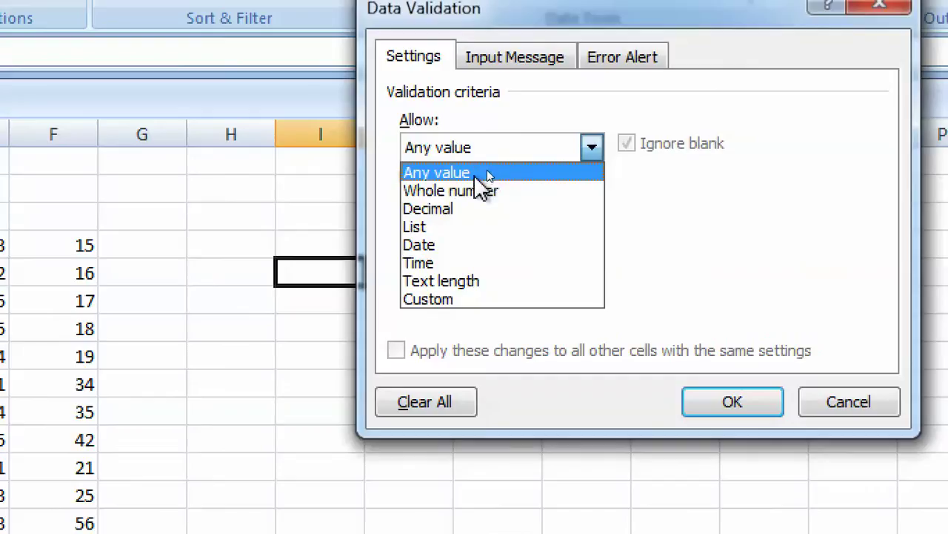
left_click(470, 190)
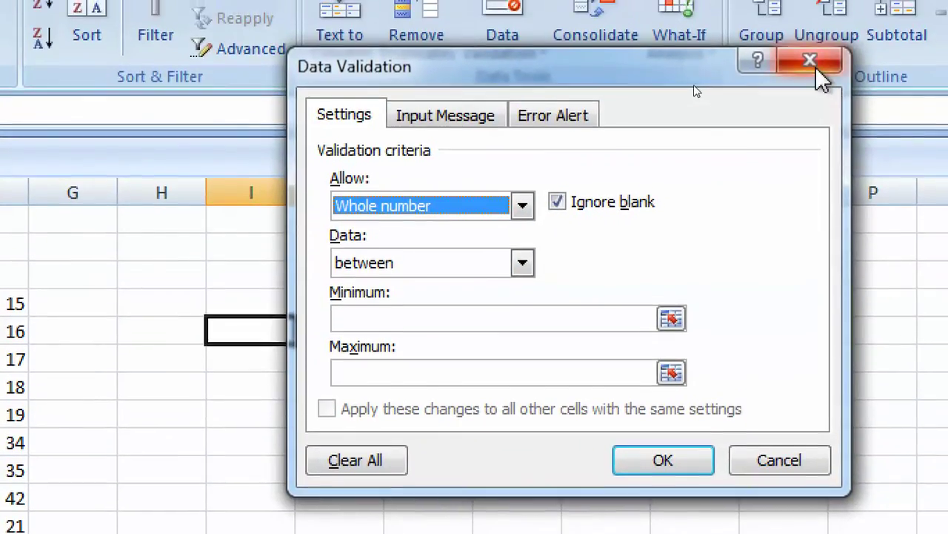
left_click(816, 67)
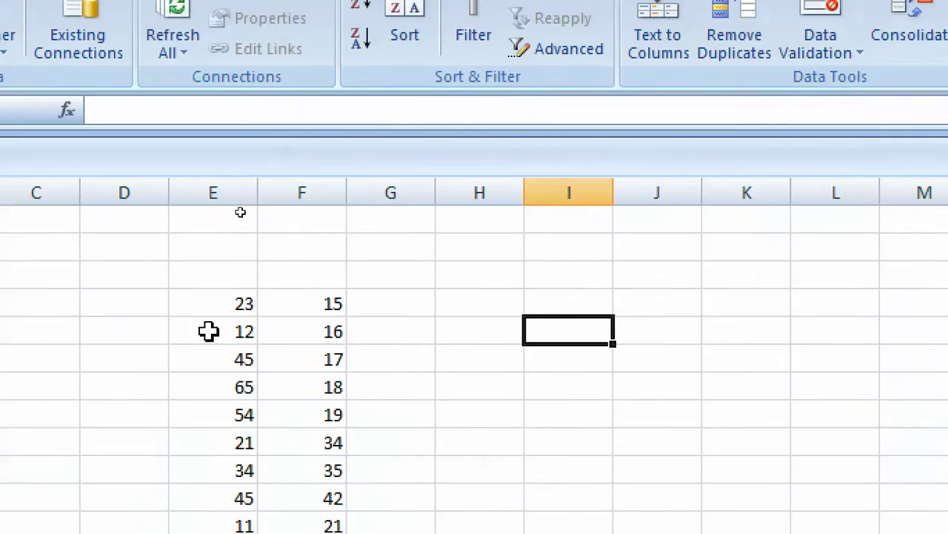
left_click_drag(229, 302, 335, 467)
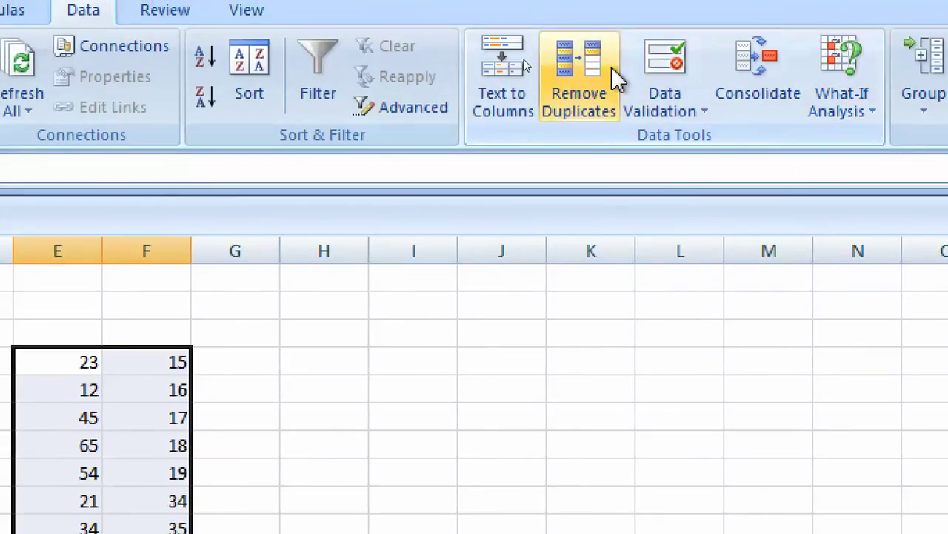
left_click(662, 104)
left_click(667, 142)
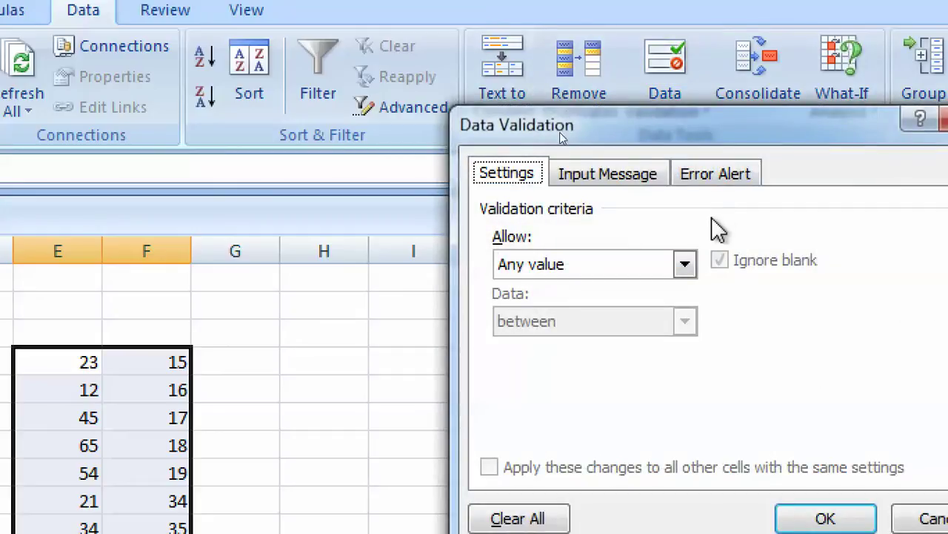
left_click(685, 265)
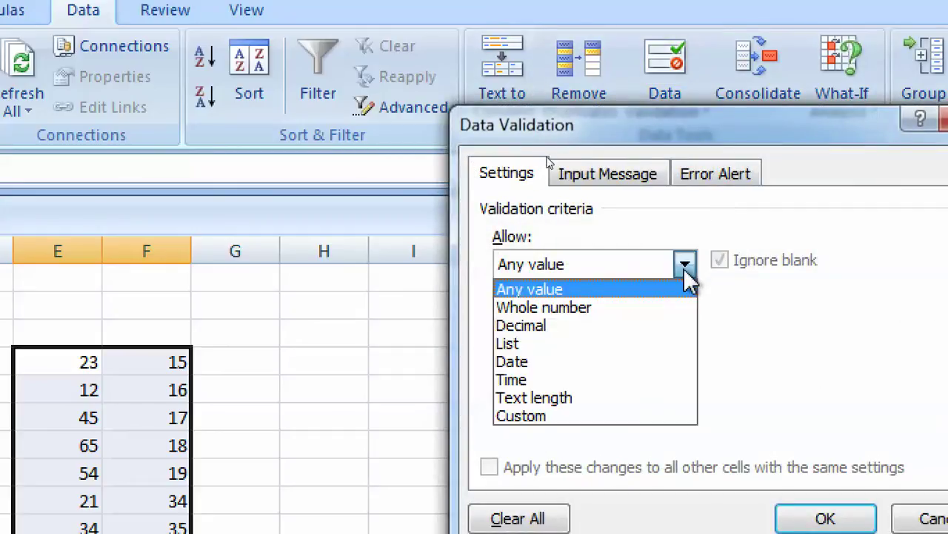
left_click(623, 310)
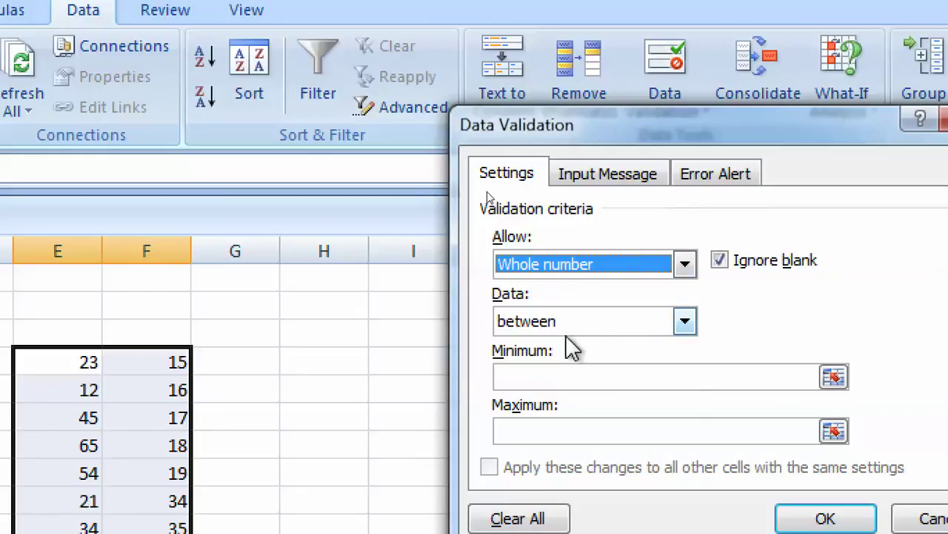
left_click(576, 375)
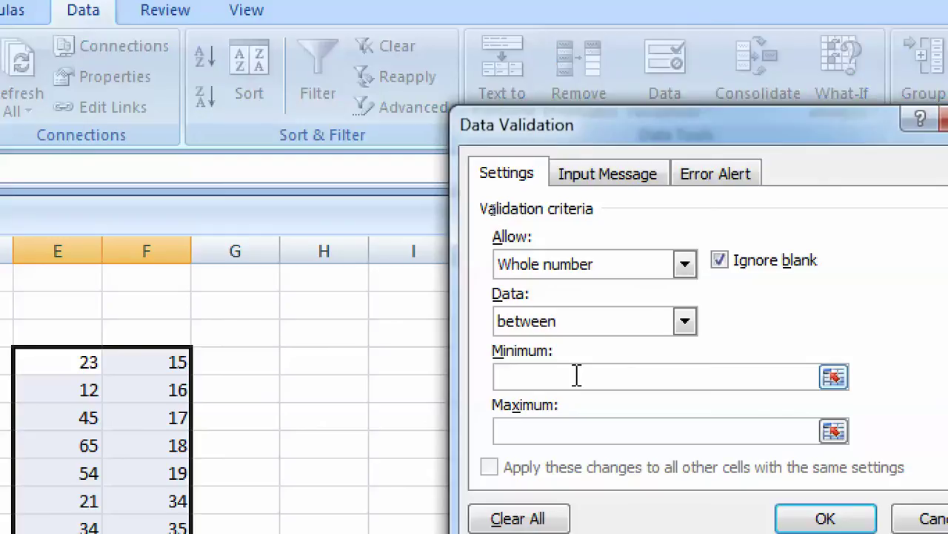
type("23")
left_click(532, 431)
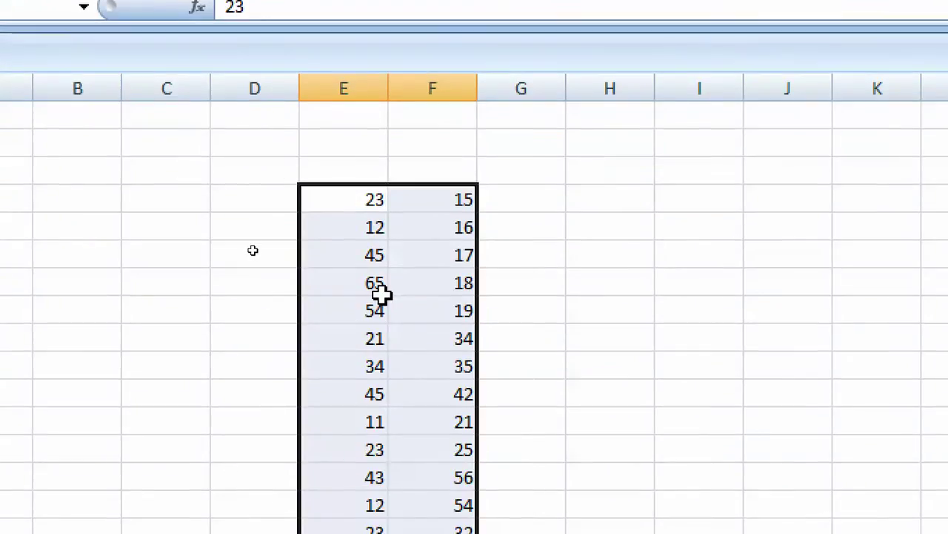
Step: Start a data validation rule for the range E4:I19 that allows whole numbers
left_click(336, 200)
left_click_drag(335, 200, 686, 533)
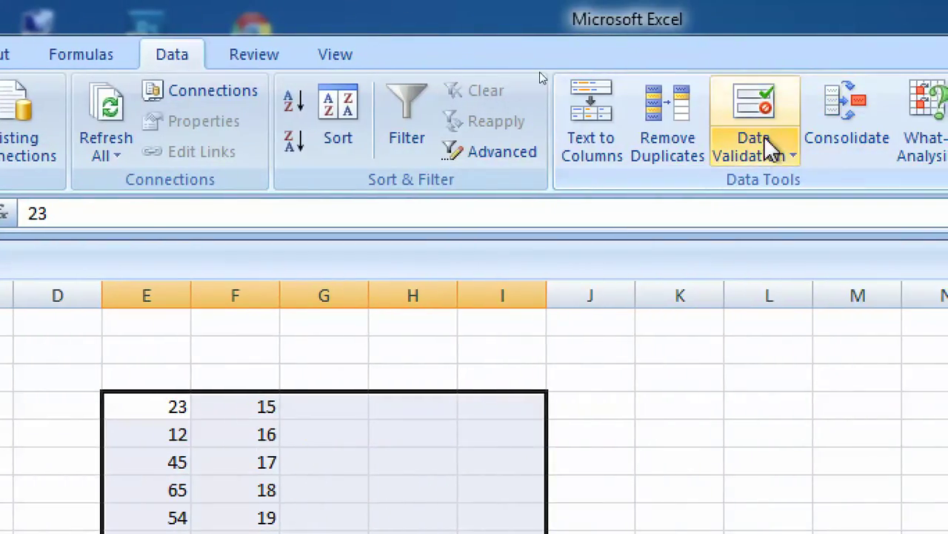
left_click(753, 156)
left_click(755, 183)
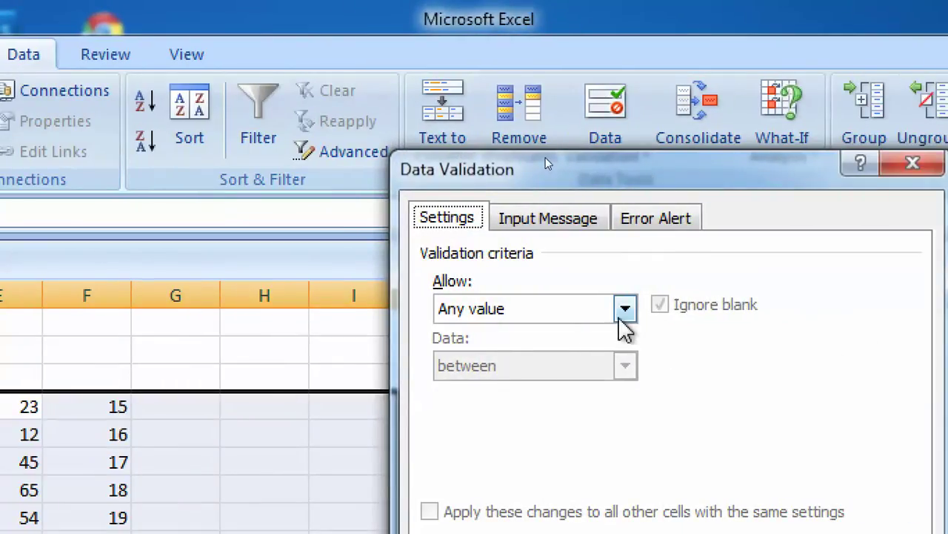
left_click(773, 310)
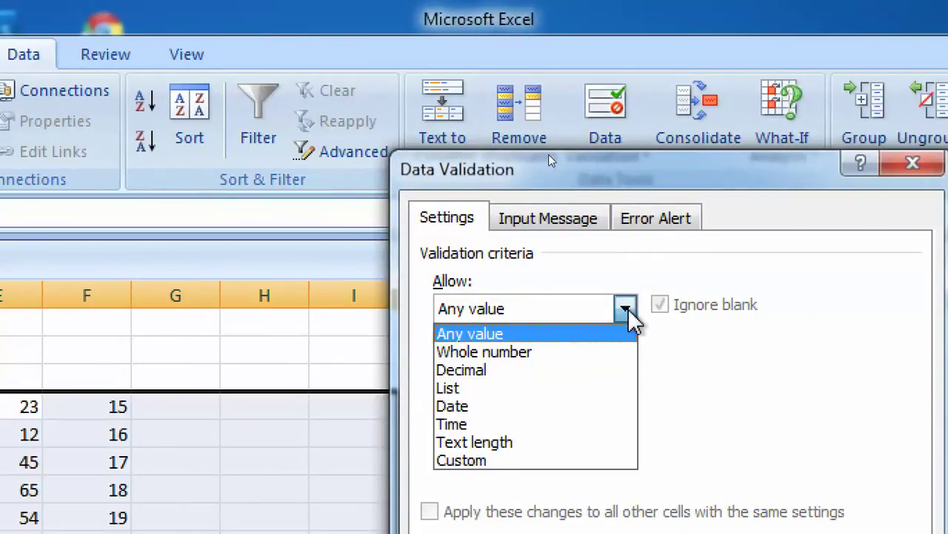
left_click(534, 353)
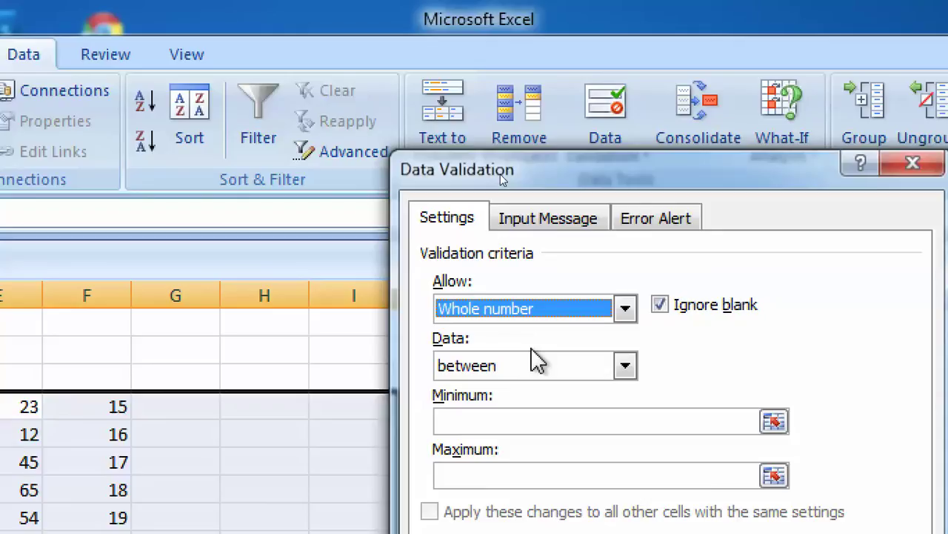
Step: Limit the allowed whole numbers to between a minimum of 20 and a maximum of 32
left_click(631, 367)
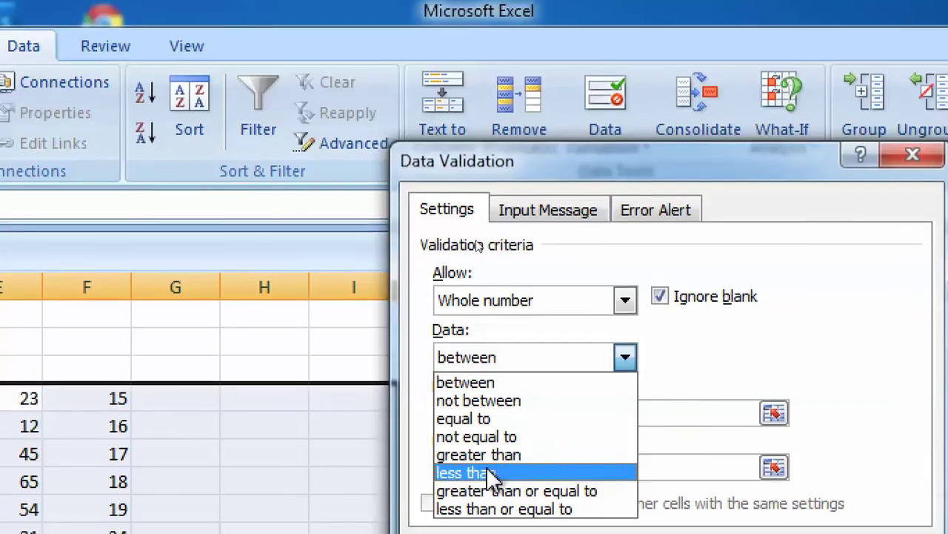
left_click(489, 481)
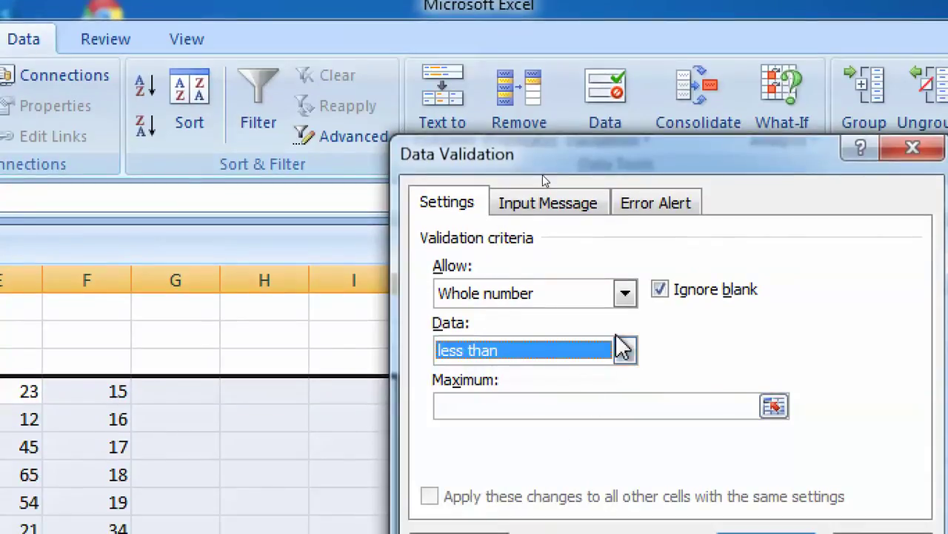
left_click(553, 360)
left_click(531, 374)
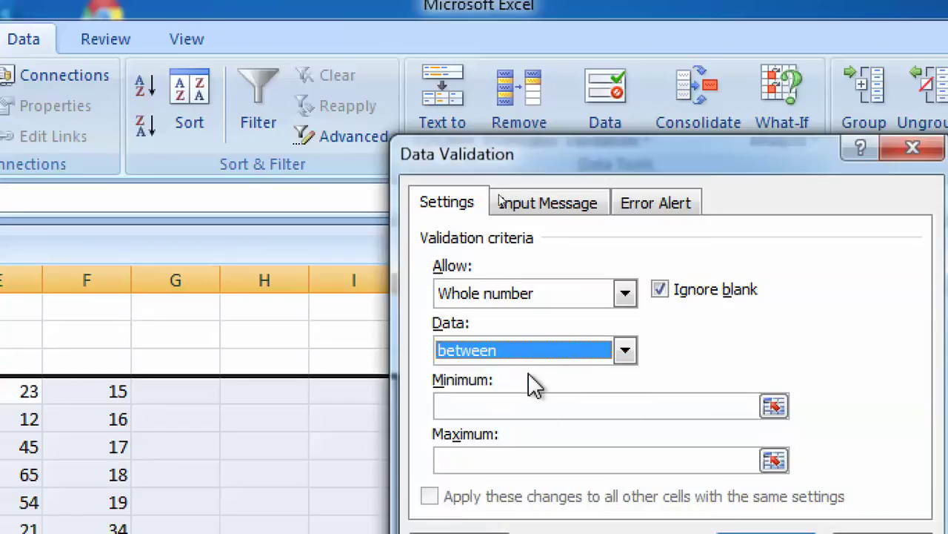
left_click(481, 405)
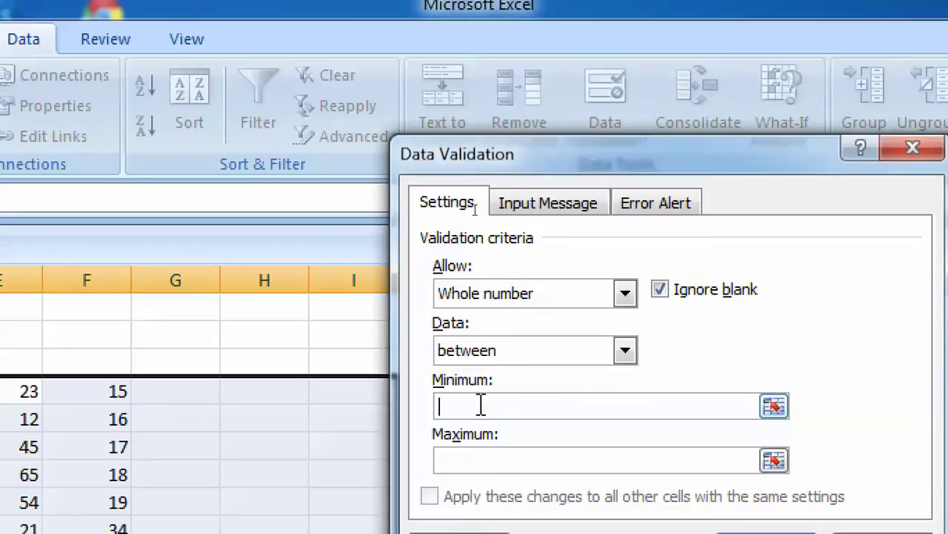
type("20")
left_click(457, 462)
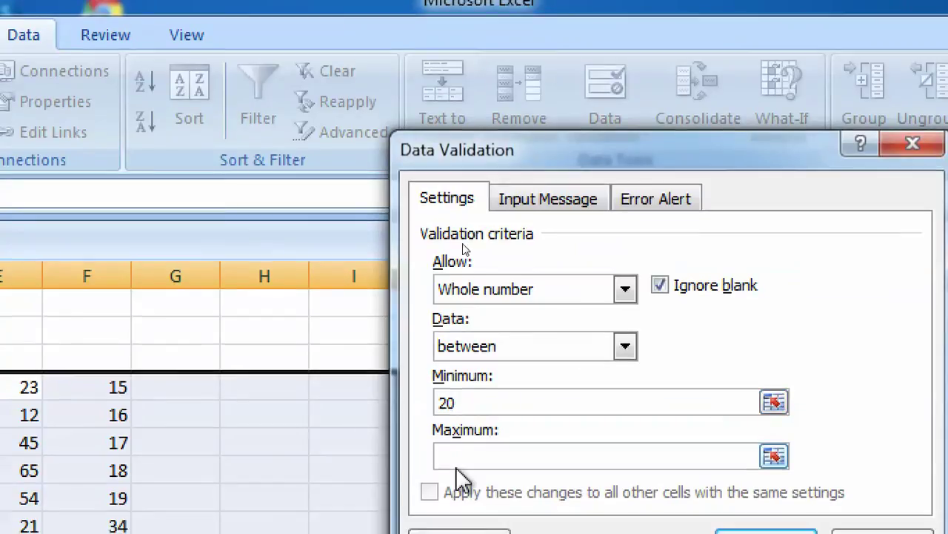
type("32")
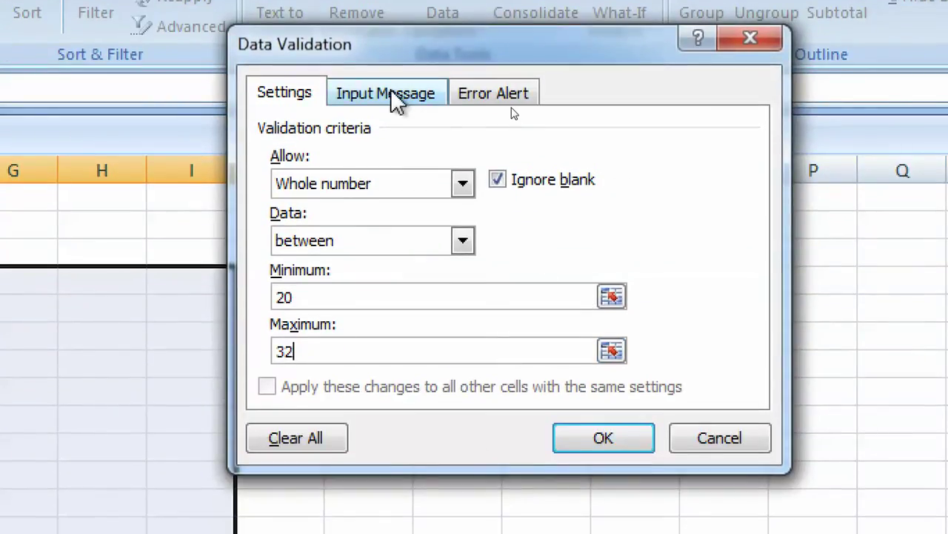
Step: Give the validation rule's error alert the title "Error" and the message "Worng input!"
left_click(480, 104)
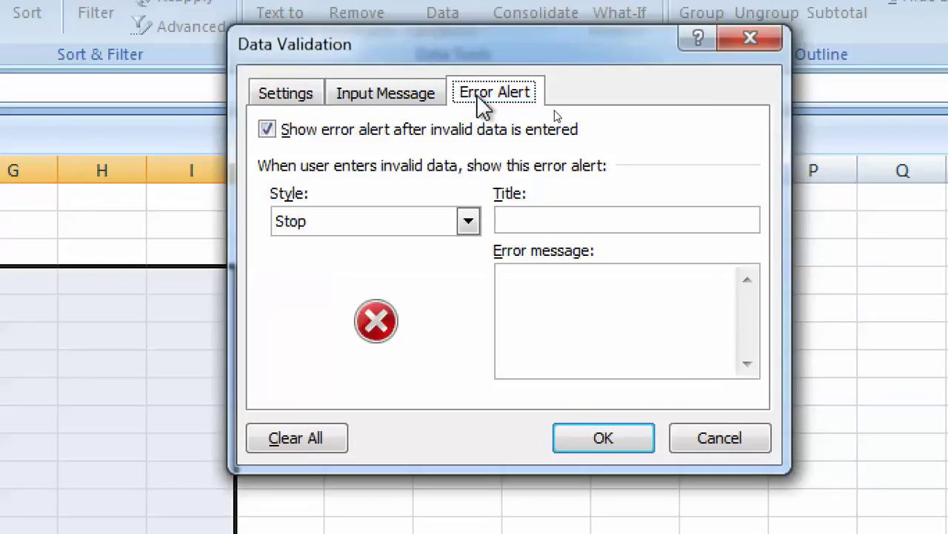
left_click(523, 221)
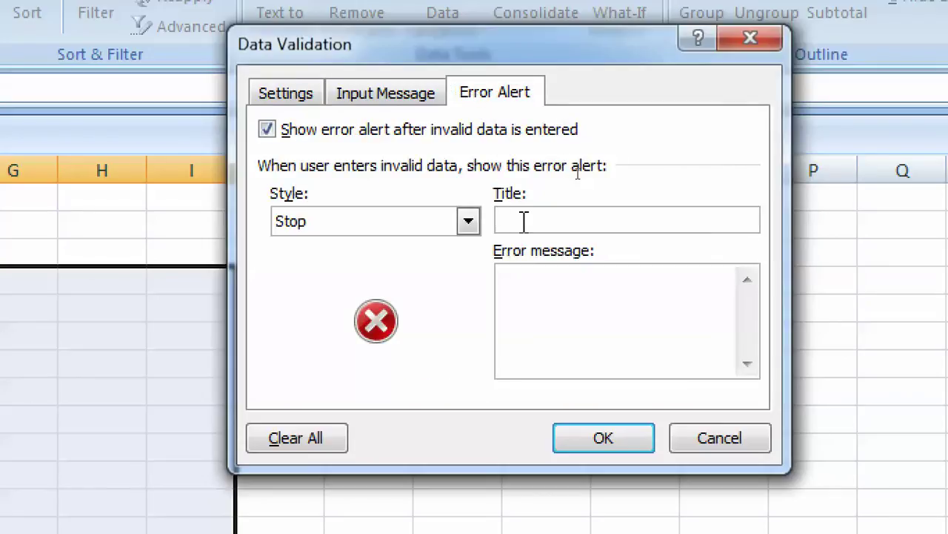
type("Error")
left_click(529, 288)
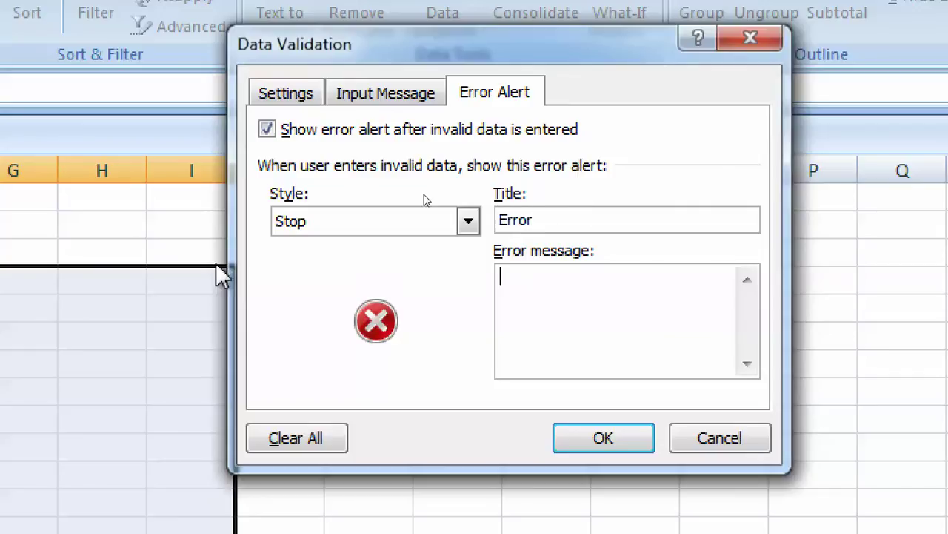
type("Worng input")
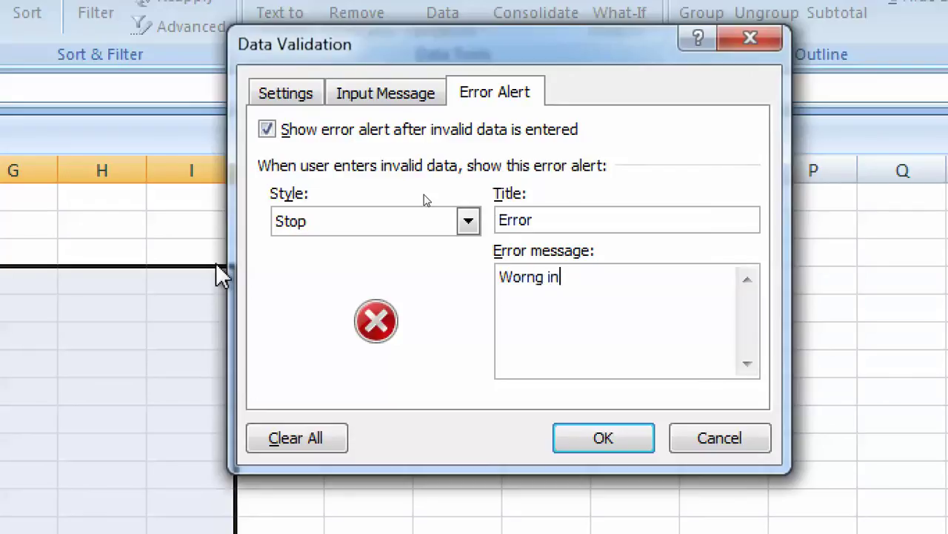
type("!")
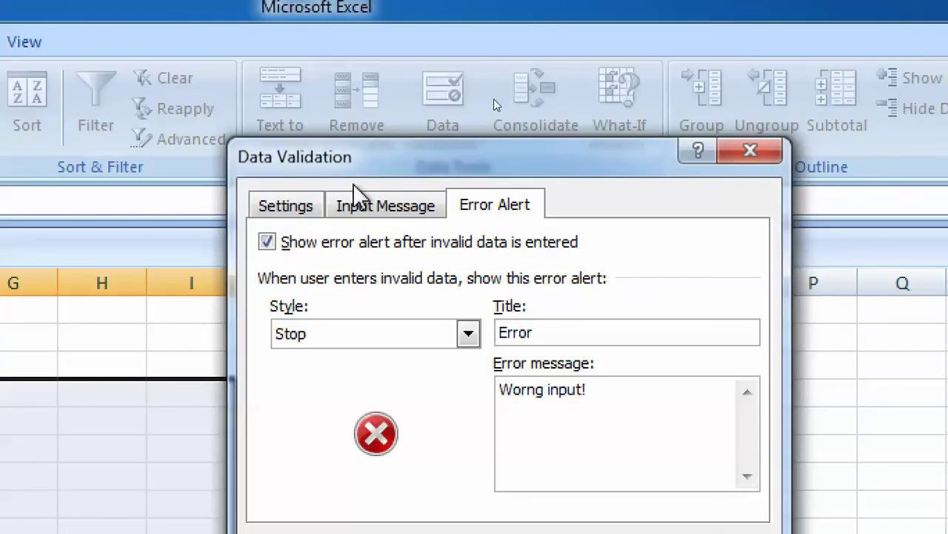
Step: Set the title of the validation rule's input message to "Input"
left_click(357, 209)
left_click(350, 330)
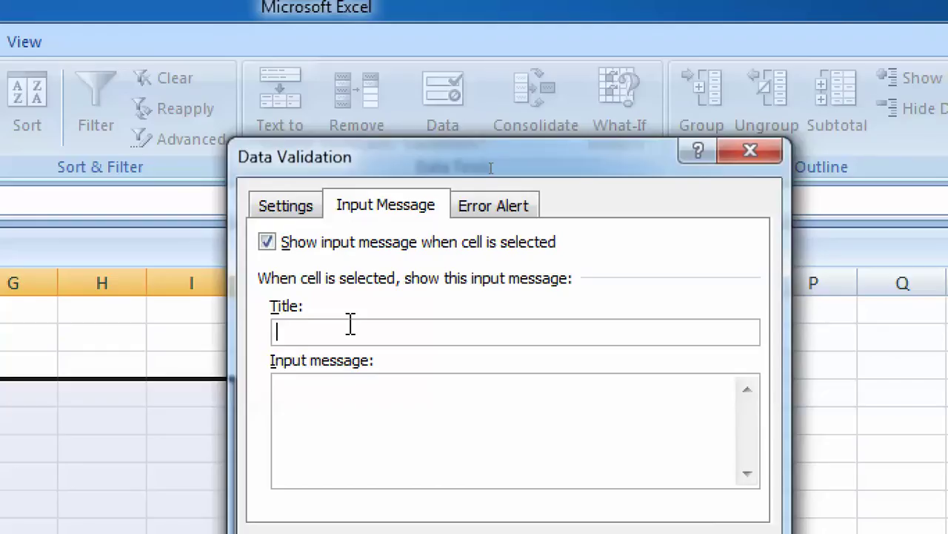
type("En")
key("BackSpace")
key("BackSpace")
type("i")
key("BackSpace")
type("Input")
Step: Set the input message text to "Enter the value in the validation area." and apply the validation rule
left_click(323, 413)
type("Enter ")
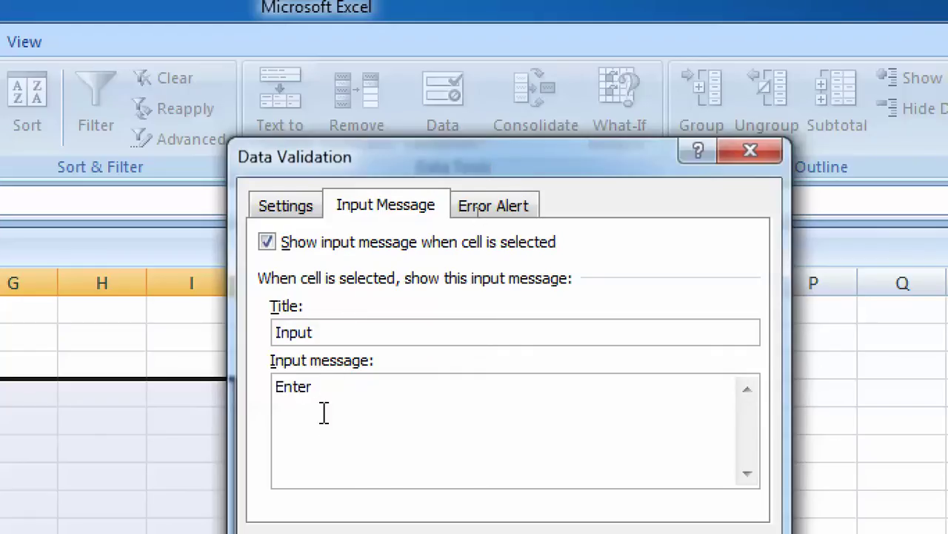
type("the valud")
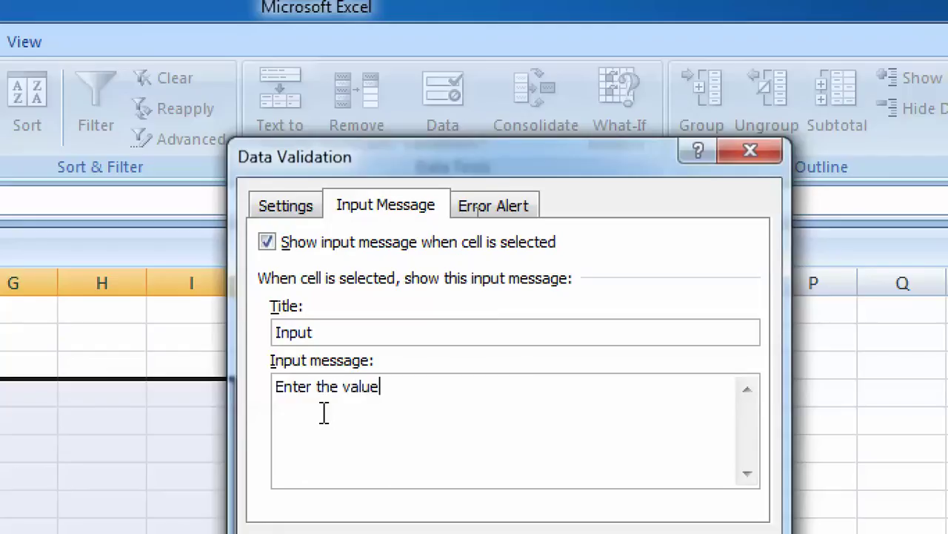
type(" fo")
type("r valu")
key("BackSpace")
key("BackSpace")
key("BackSpace")
key("BackSpace")
key("BackSpace")
key("BackSpace")
key("BackSpace")
type("in te")
key("BackSpace")
key("BackSpace")
type("he validation")
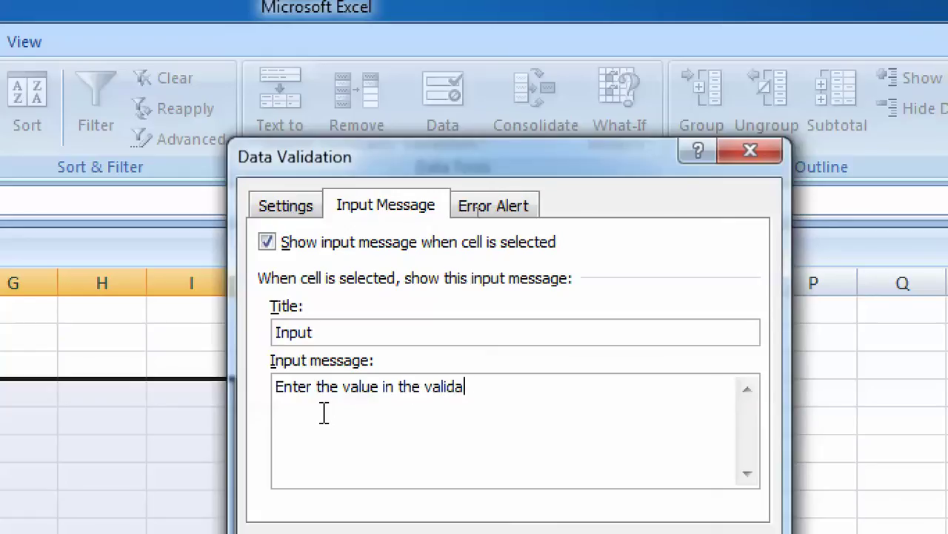
type(" area.")
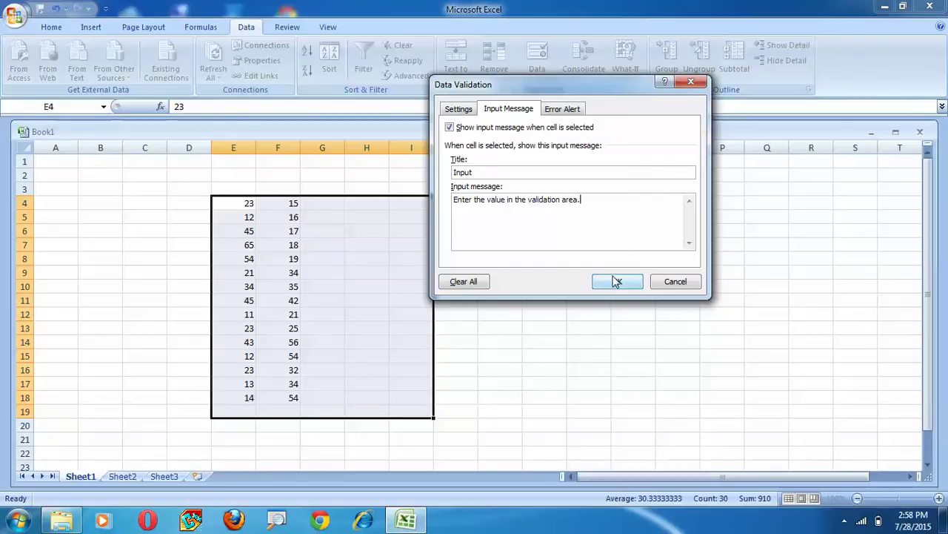
left_click(615, 286)
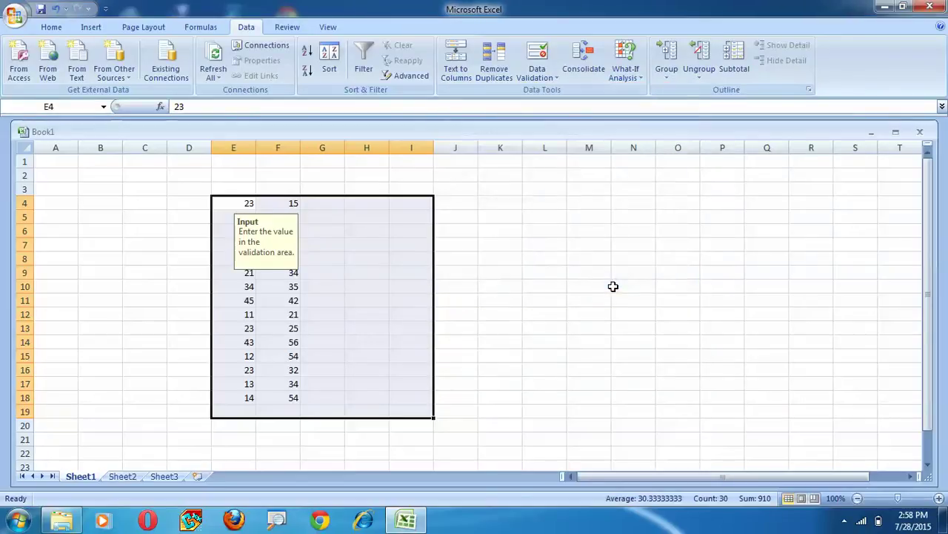
Step: Examine where the input message appears by selecting various cells inside the validated range E4:I19 and in column L outside it
left_click(560, 274)
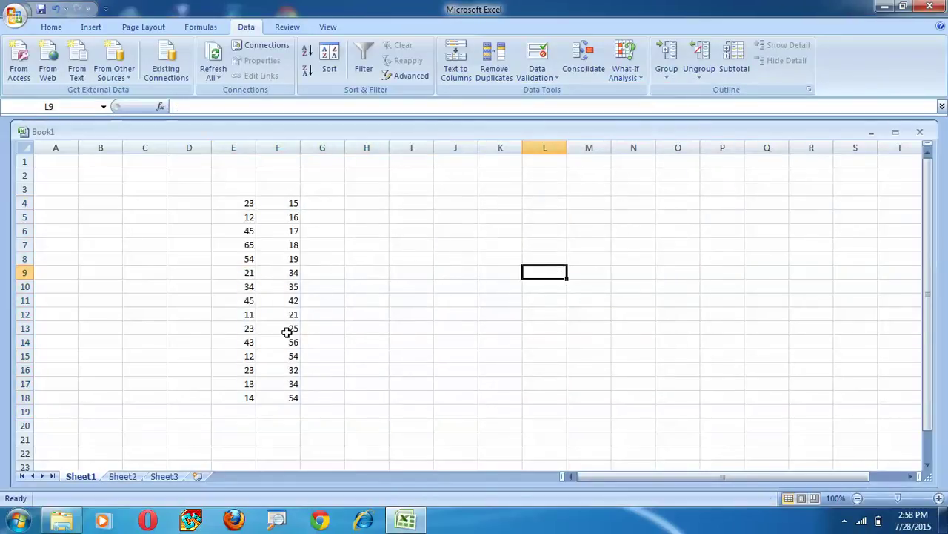
left_click(260, 292)
left_click(342, 257)
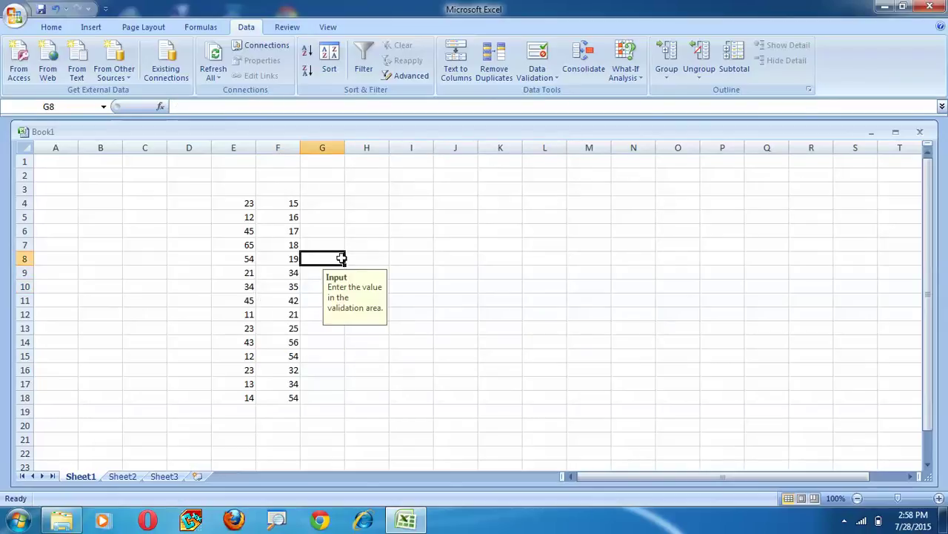
left_click(276, 243)
left_click(338, 256)
left_click(548, 254)
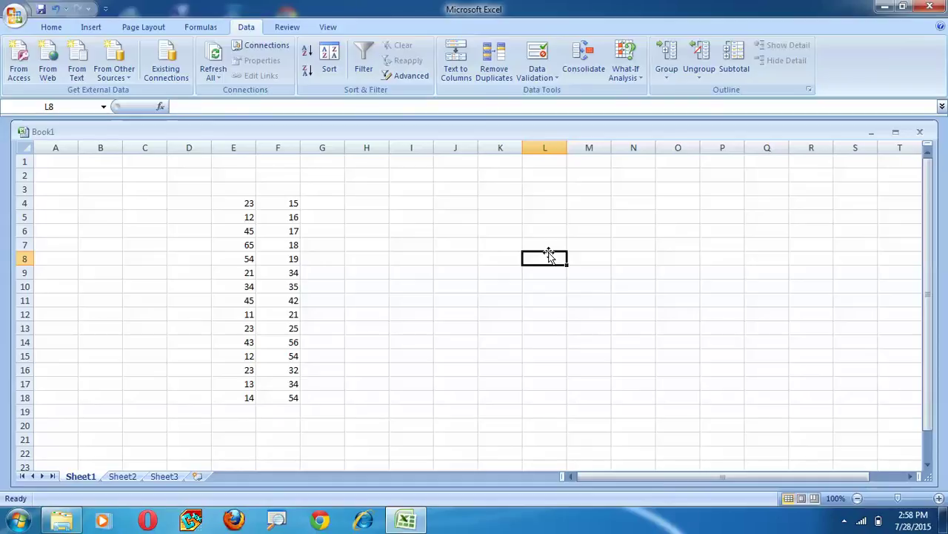
left_click(371, 246)
left_click(324, 257)
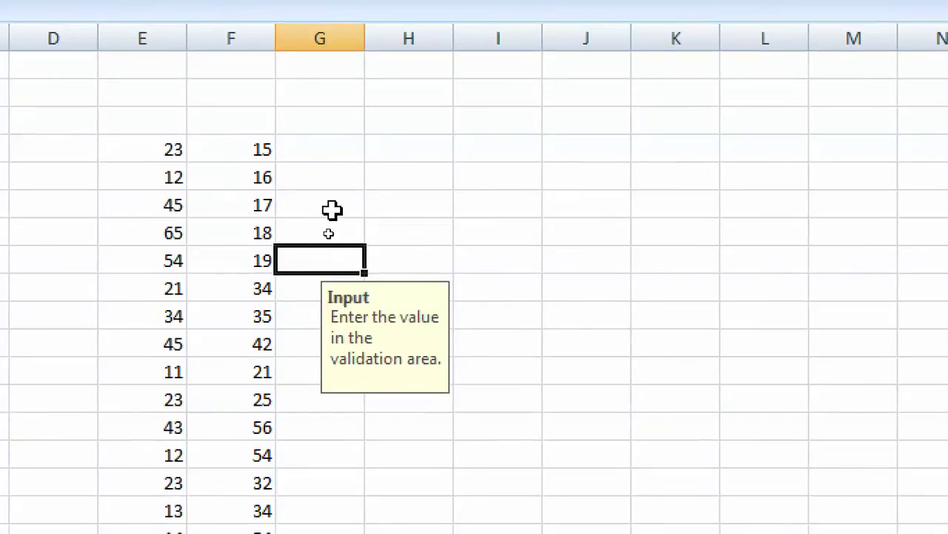
left_click(328, 233)
left_click(309, 299)
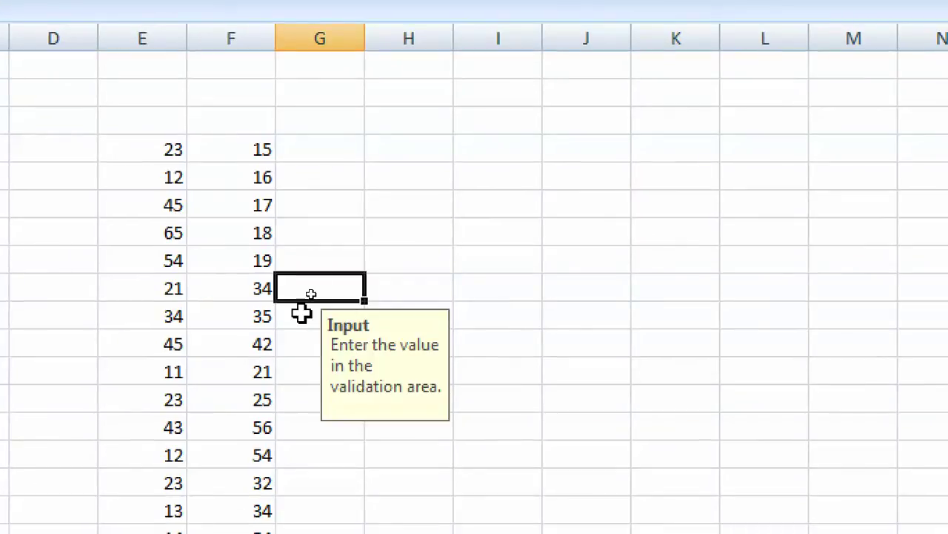
left_click(293, 344)
left_click(299, 427)
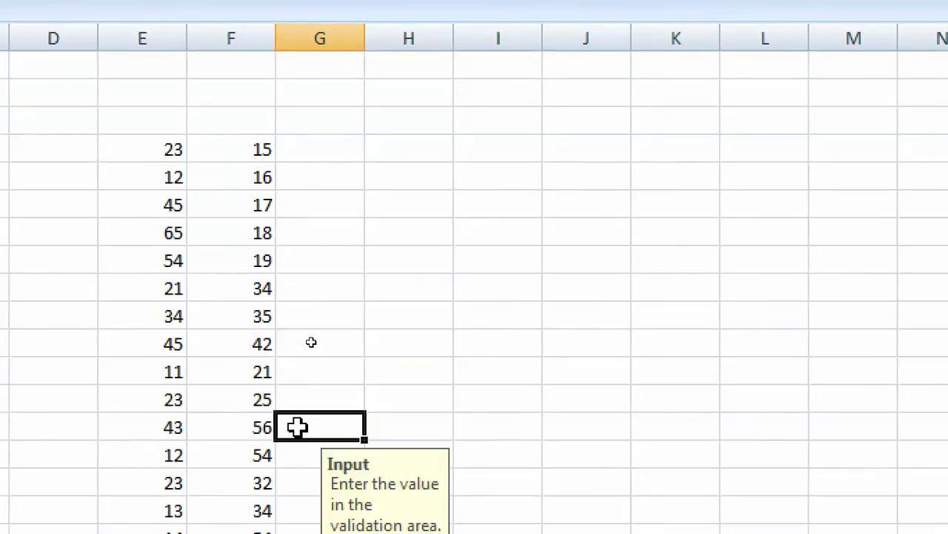
left_click(174, 341)
left_click(326, 152)
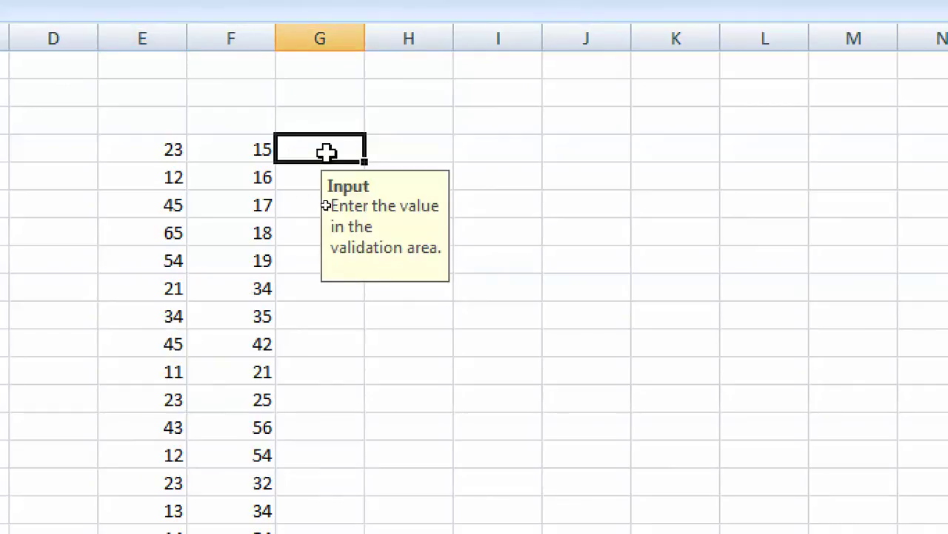
left_click(222, 156)
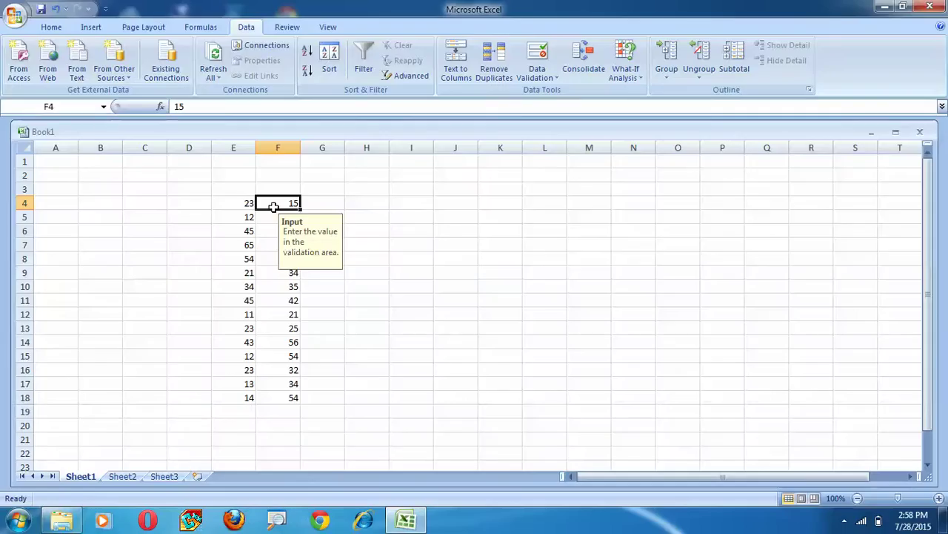
Step: Clear the values in the two number columns E4:F18
left_click(382, 317)
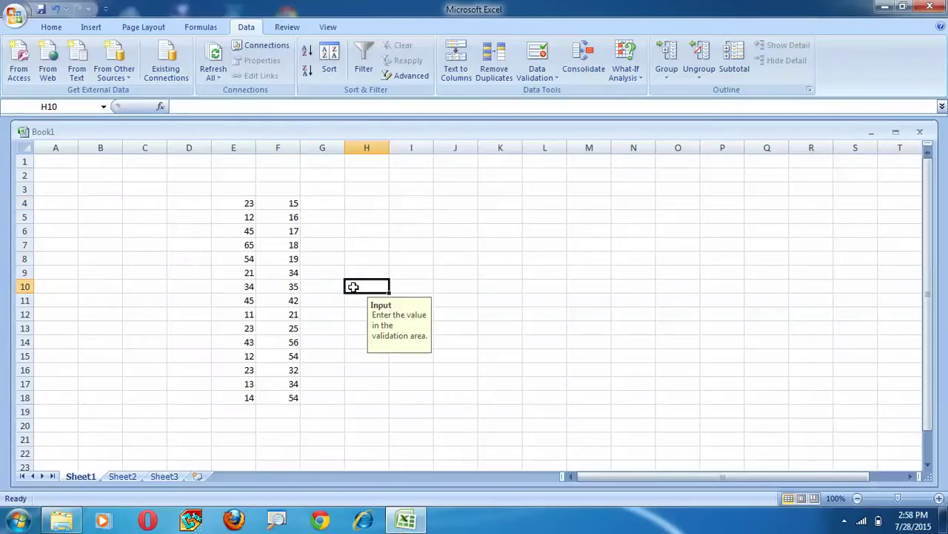
left_click(312, 287)
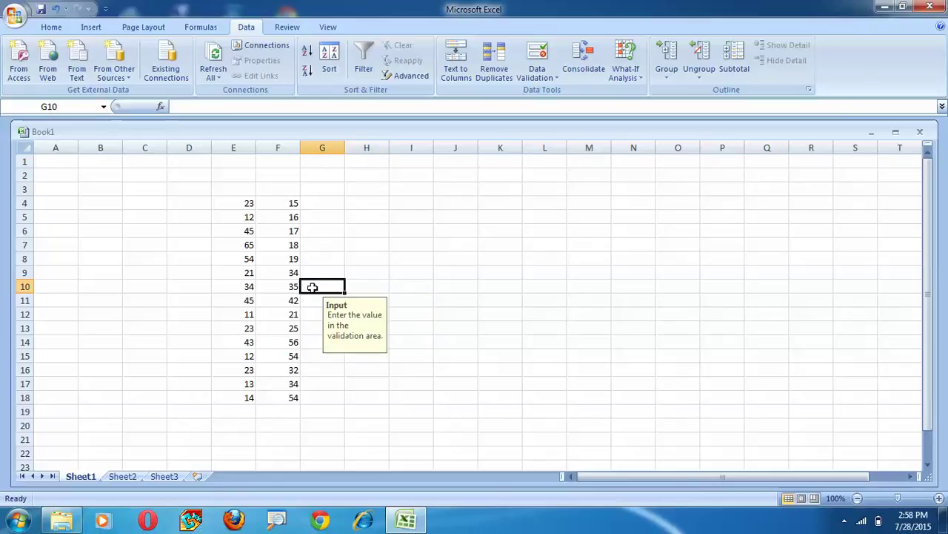
left_click(234, 203)
left_click_drag(233, 204, 289, 409)
key("Delete")
left_click(324, 328)
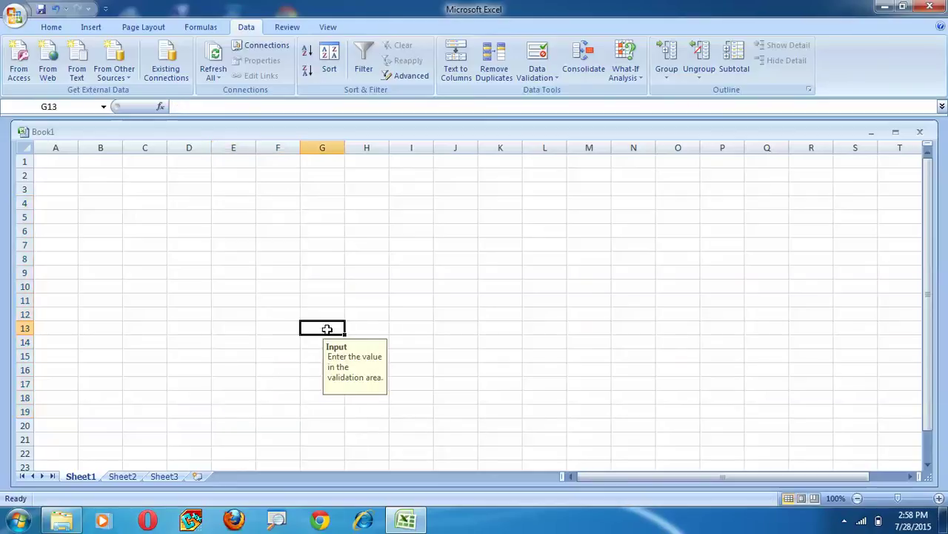
Step: Try to enter 12 in cell E6 to test the validation rule, retrying once before cancelling
left_click(231, 231)
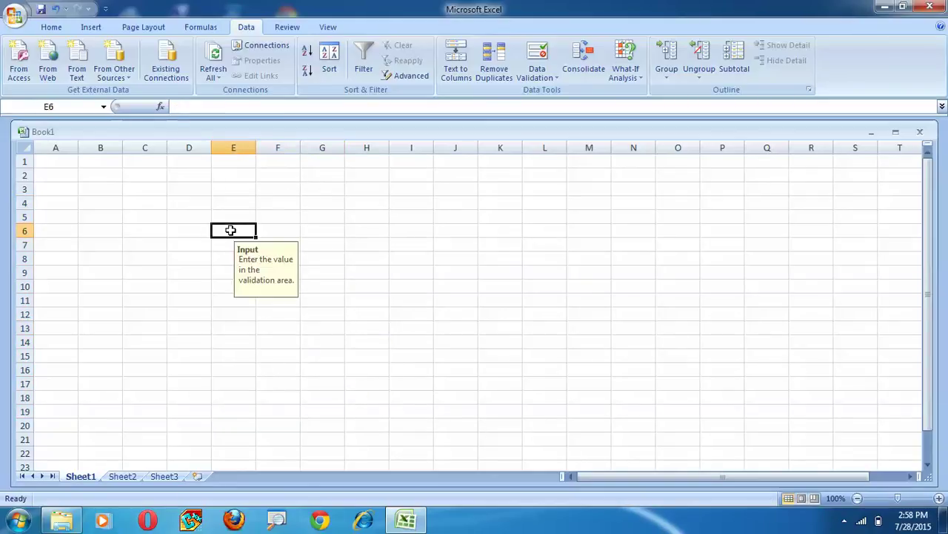
type("12")
key("Return")
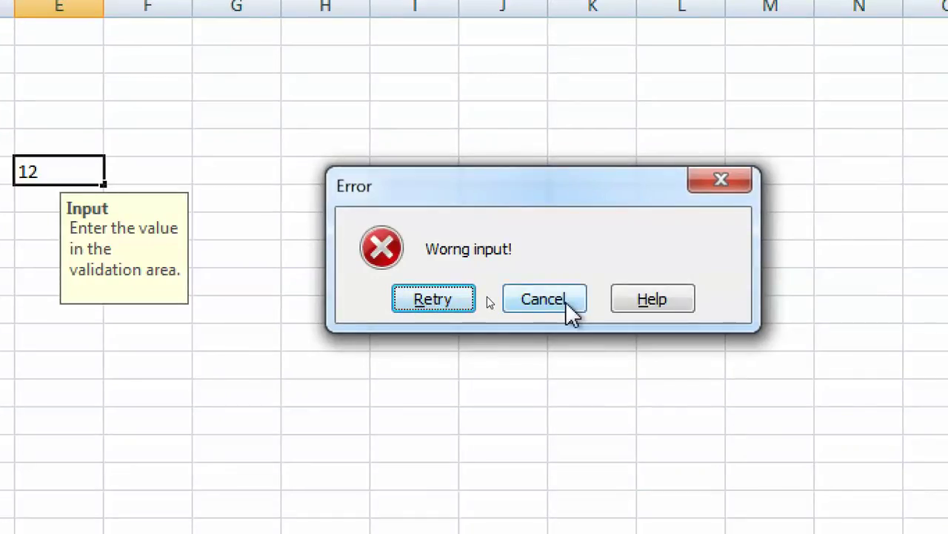
left_click(434, 299)
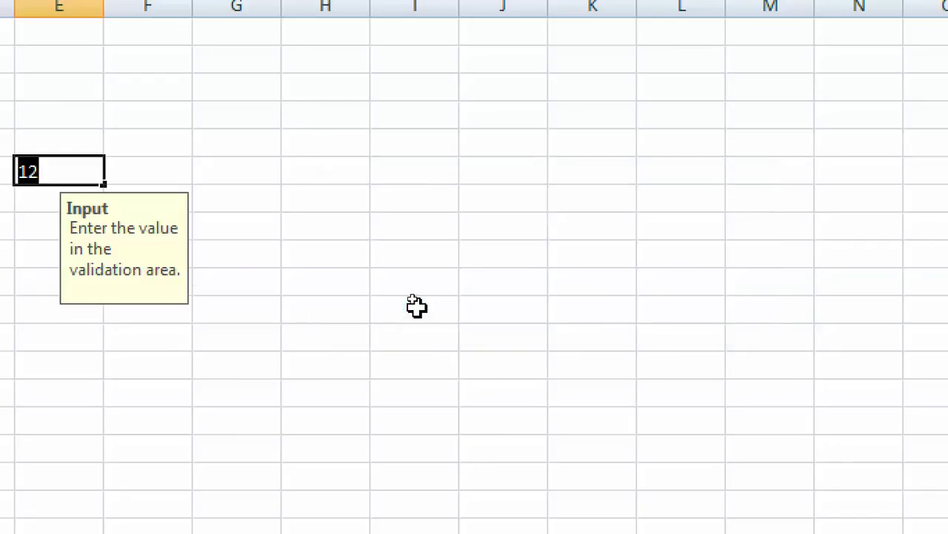
key("Return")
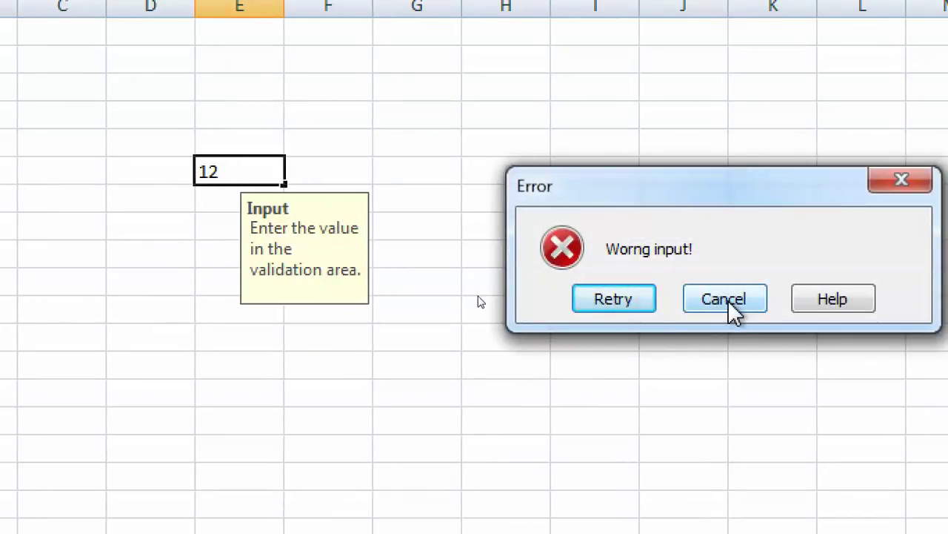
left_click(724, 300)
Step: Try to enter 11 in cell E9 and cancel the entry
left_click(231, 252)
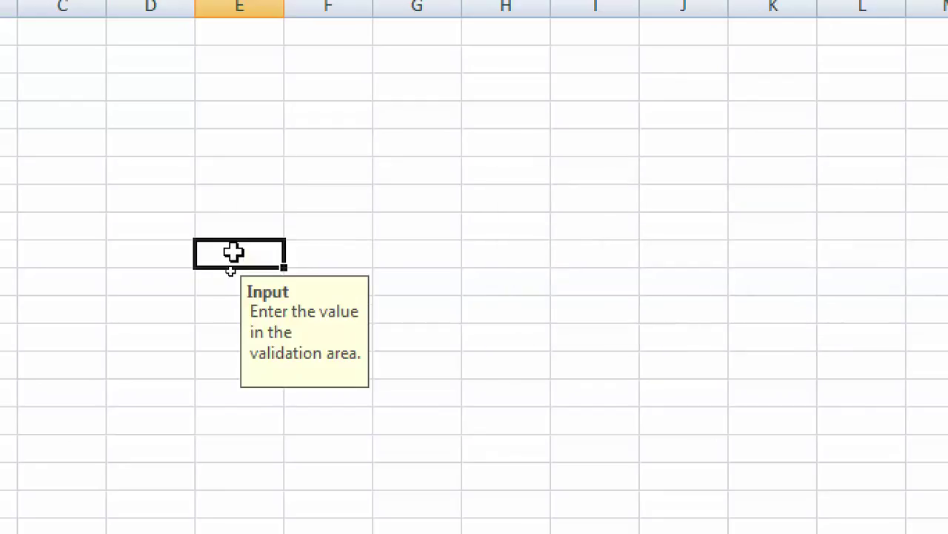
type("1")
key("Return")
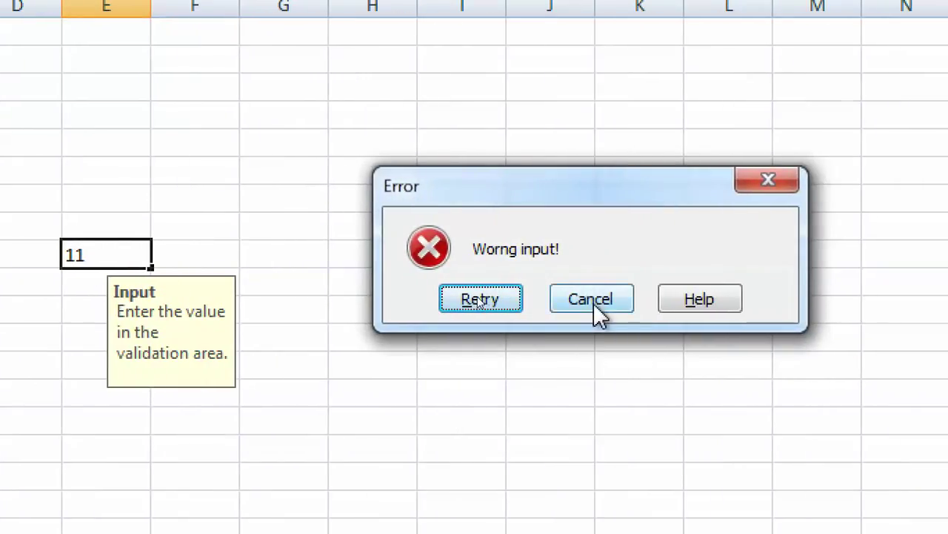
left_click(593, 300)
Step: Enter 20 in cell E10 of the validated range
left_click(216, 285)
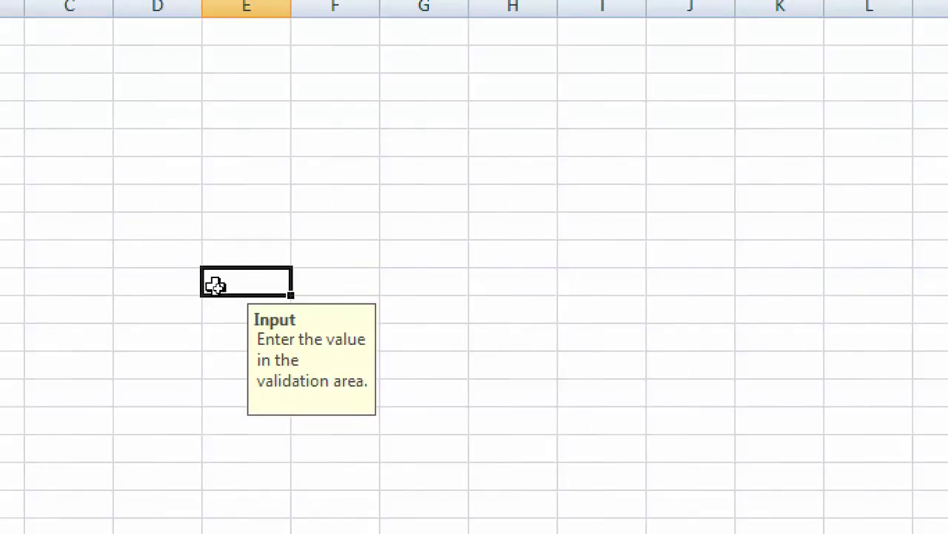
type("20")
left_click(569, 274)
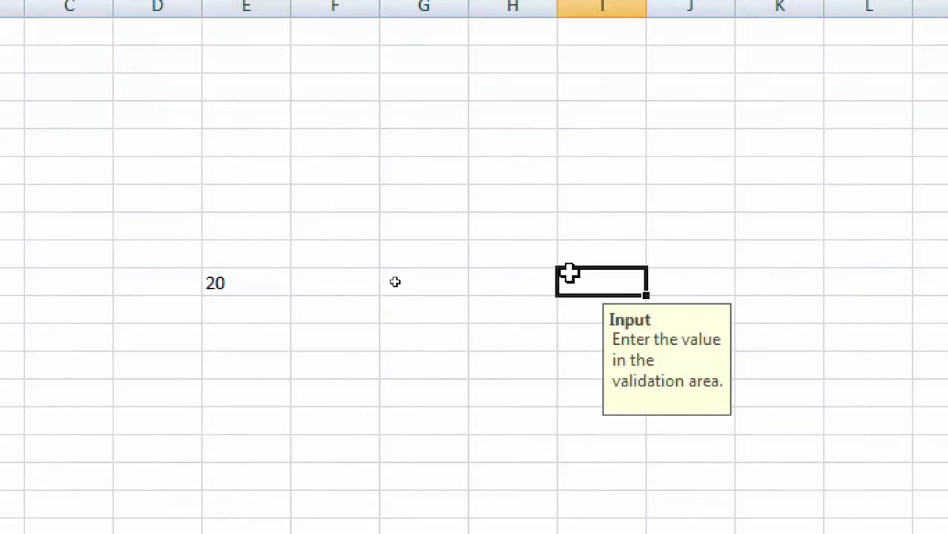
Step: Try to enter 19 in cell E11 and cancel the entry
left_click(233, 311)
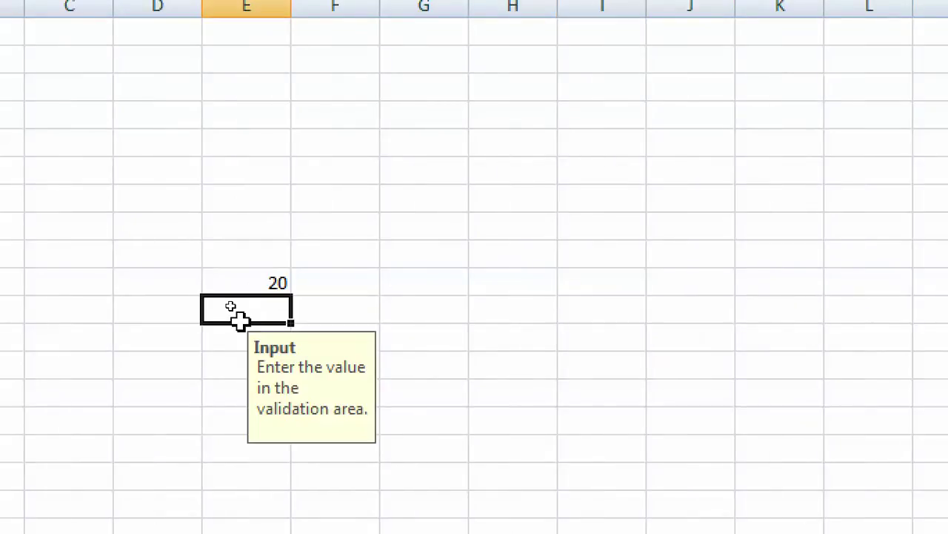
type("19")
key("Return")
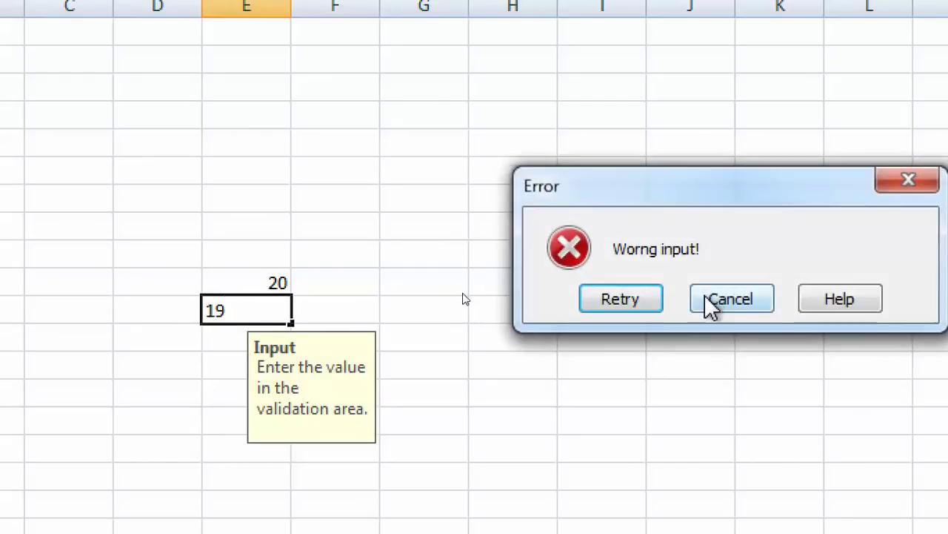
left_click(729, 299)
Step: Enter 21 in cell E9 and 32 in cell E8 of the validated range
left_click(238, 251)
type("21")
left_click(669, 159)
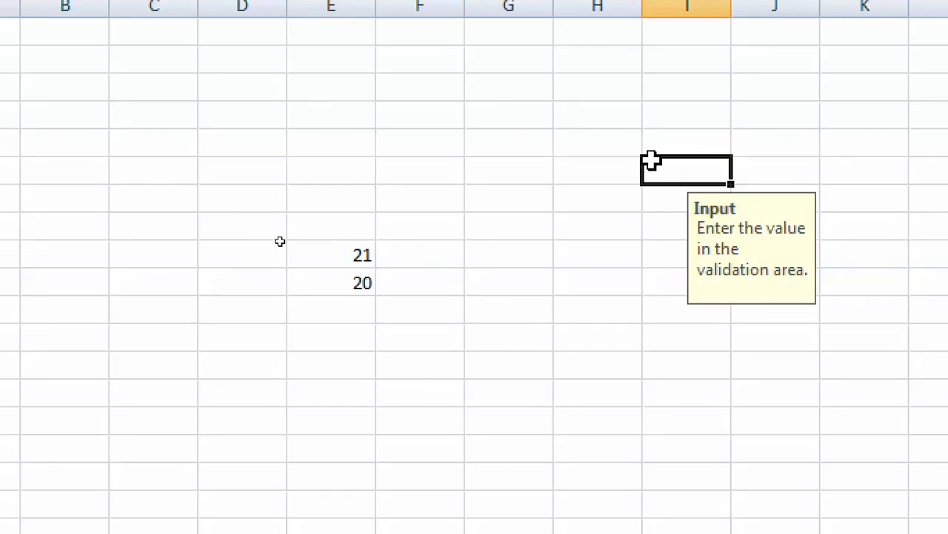
left_click(324, 222)
type("32")
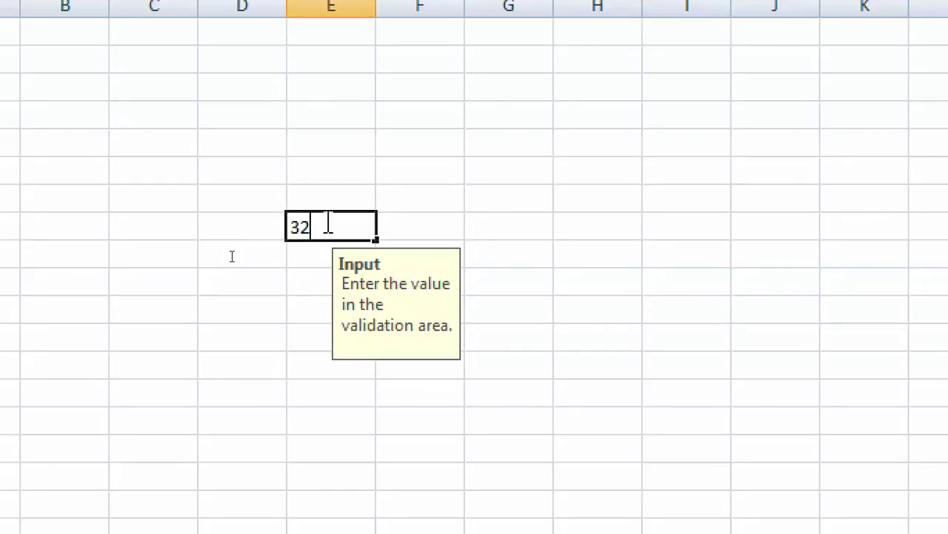
left_click(644, 140)
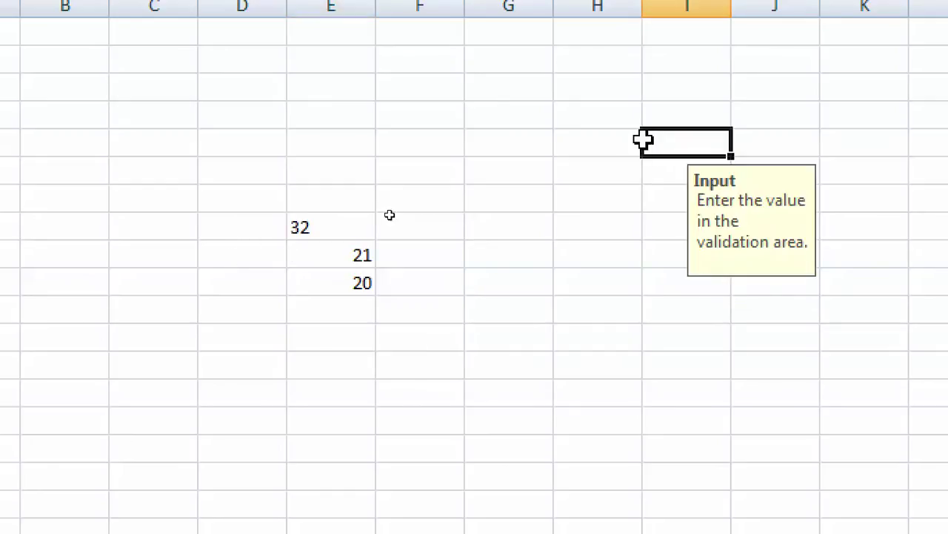
Step: Try to enter 33 in cell E7 and cancel the entry
left_click(315, 192)
type("33")
left_click(670, 198)
left_click(764, 305)
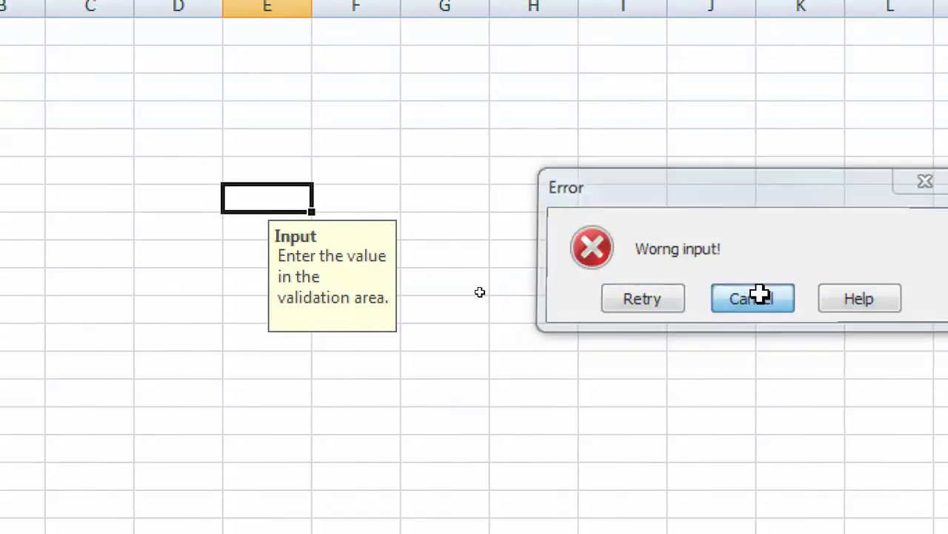
left_click(247, 227)
left_click(21, 198)
left_click(52, 200)
left_click(429, 289)
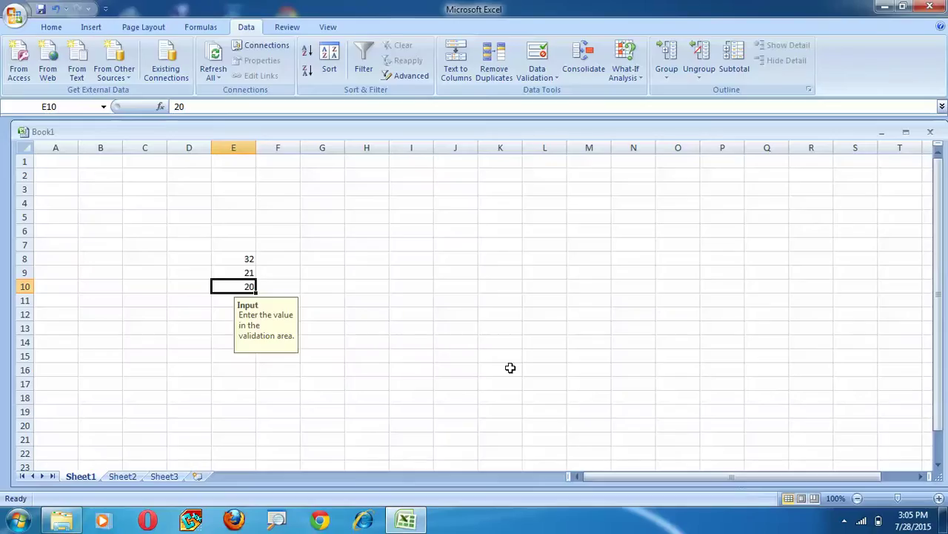
Step: Enter 34, 54 and 32 down column M in cells M6:M8, outside the validated range
left_click(738, 339)
key("Right")
key("Right")
key("Right")
key("Right")
key("Right")
key("Right")
key("Right")
key("Right")
key("Right")
key("Right")
key("Right")
key("Right")
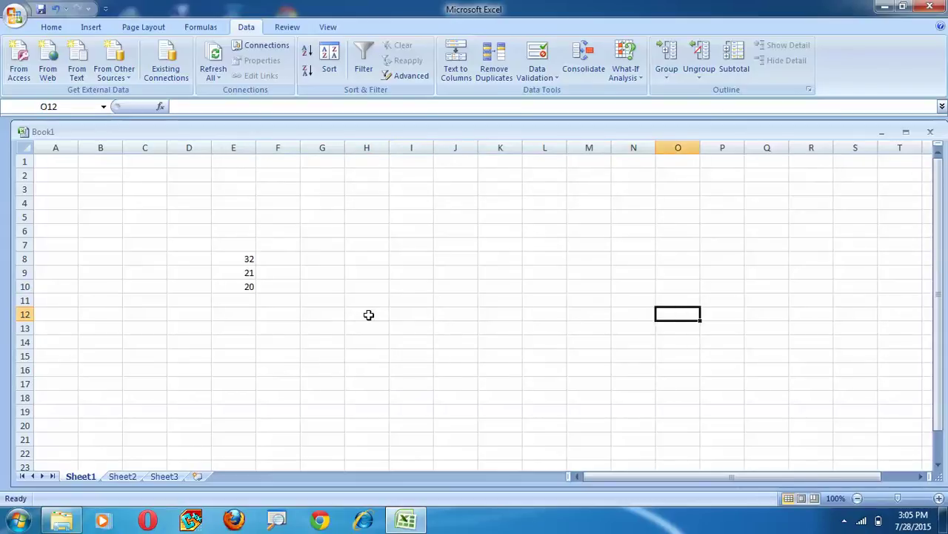
key("Right")
key("Right")
key("Right")
key("Right")
key("Right")
key("Right")
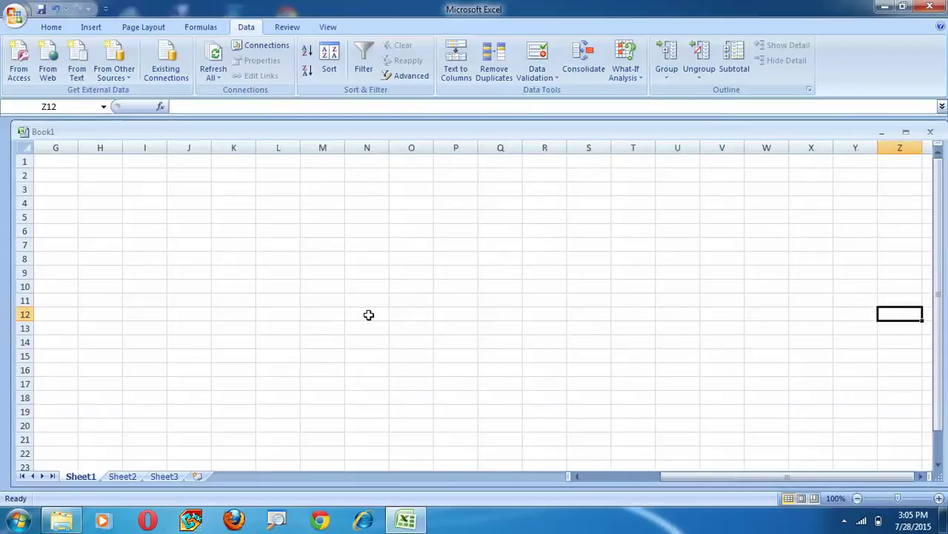
left_click(311, 230)
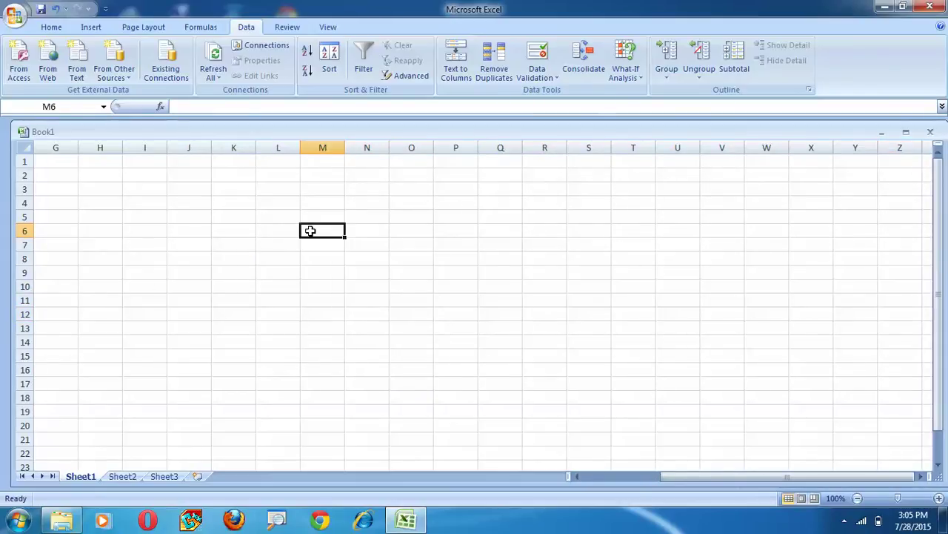
type("34")
key("Return")
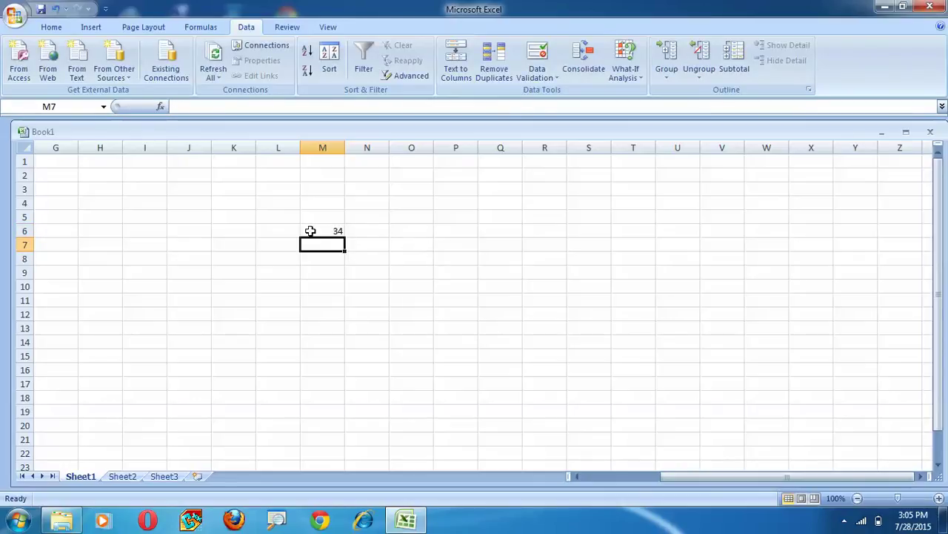
type("54")
key("Return")
type("1")
key("Return")
key("Up")
type("32")
key("Return")
Step: Enter 43 in cells Q9 and P9
key("Right")
key("Right")
key("Right")
key("Right")
type("43")
key("Right")
key("Right")
key("Right")
key("Left")
key("Left")
key("Left")
key("Left")
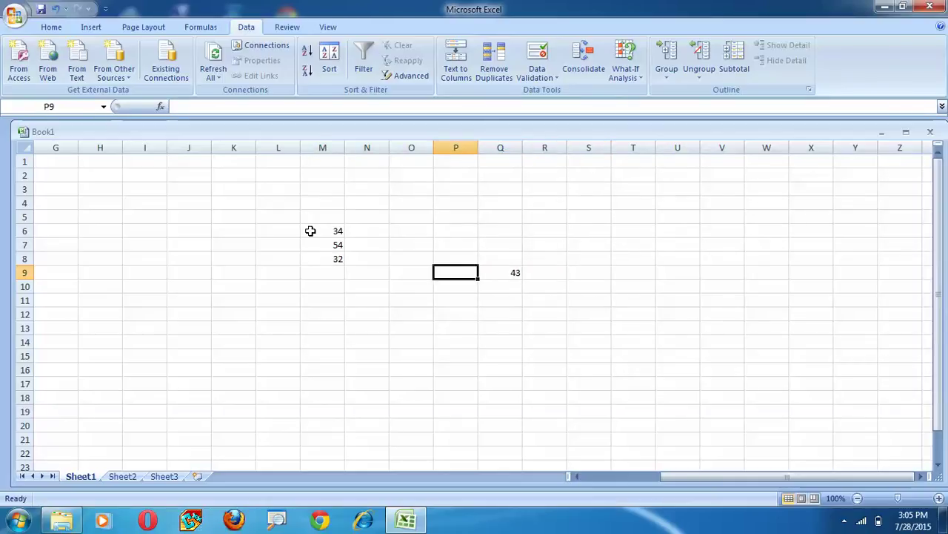
type("43")
Step: Enter 54 in cell S9 and 43 in cell R9, and clear S9 again
key("Right")
key("Right")
key("Right")
type("54")
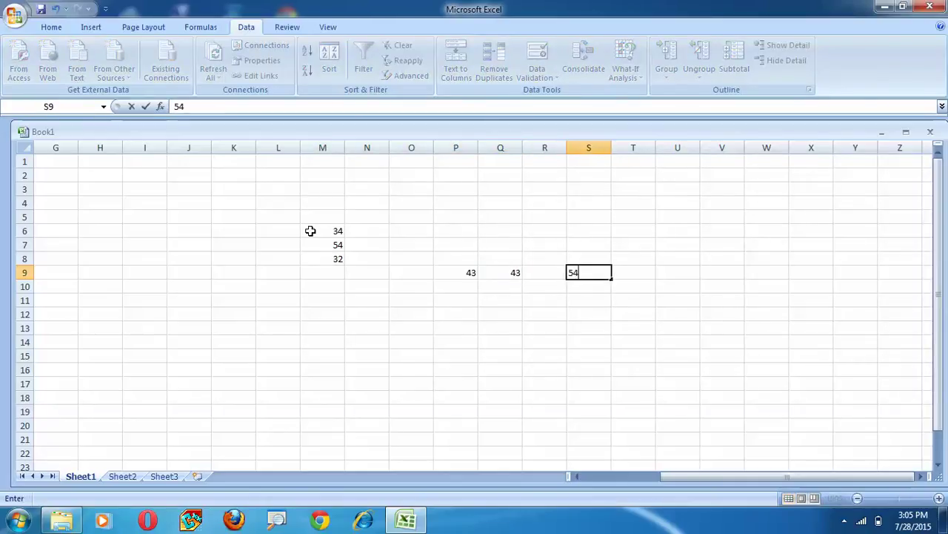
key("Return")
key("Right")
key("Left")
key("Left")
key("Up")
type("43")
key("Right")
key("Right")
key("Left")
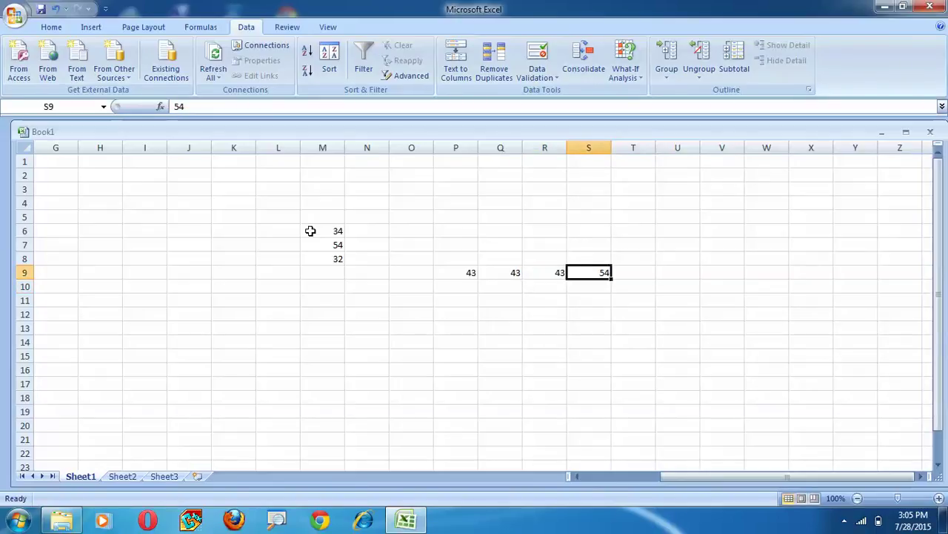
key("Down")
key("Down")
key("Left")
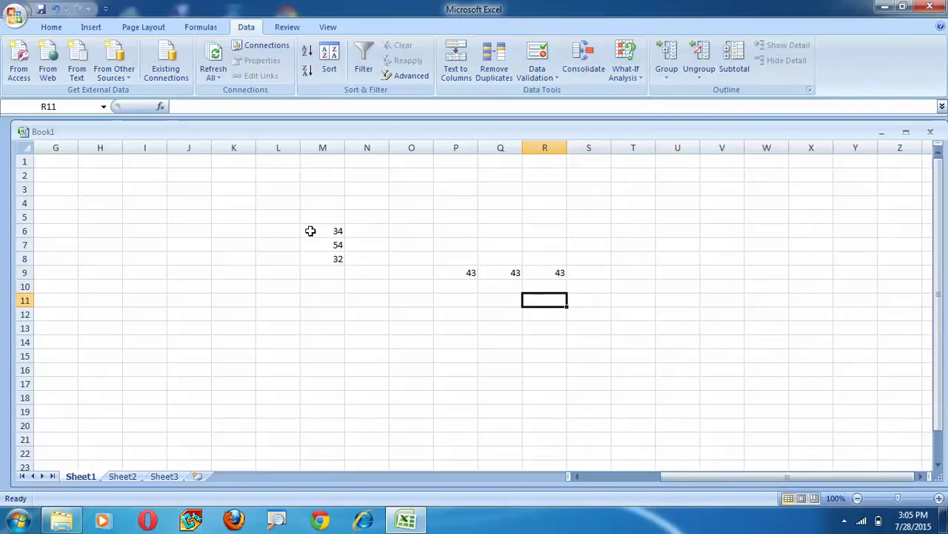
Step: Enter 45, 67 and 87 across row 12 in cells V12:X12
key("Left")
key("Left")
key("Left")
key("Left")
key("Left")
key("Left")
key("Left")
key("Left")
key("Left")
key("Down")
key("Right")
key("Right")
key("Right")
key("Right")
key("Right")
key("Right")
key("Right")
key("Right")
key("Right")
key("Right")
key("Right")
key("Right")
key("Right")
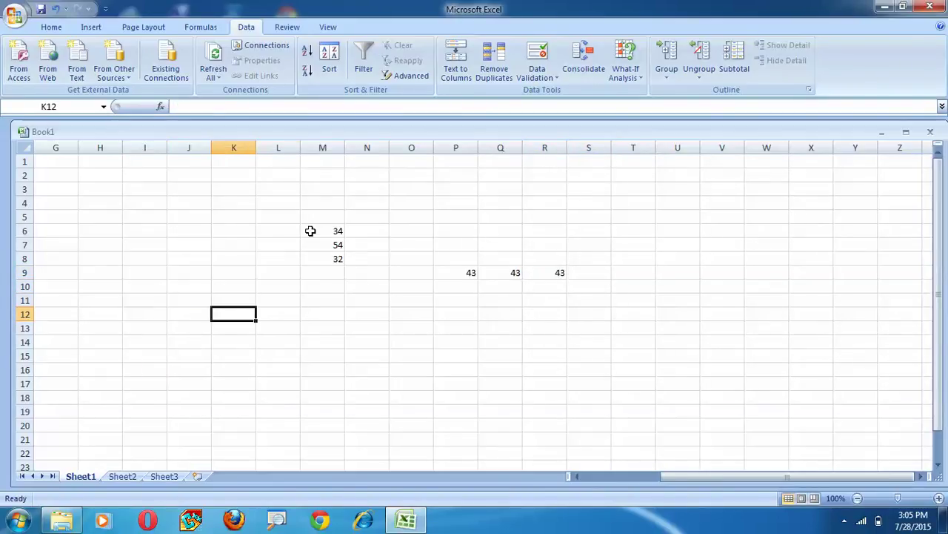
type("45")
key("Right")
type("67")
key("Right")
type("87")
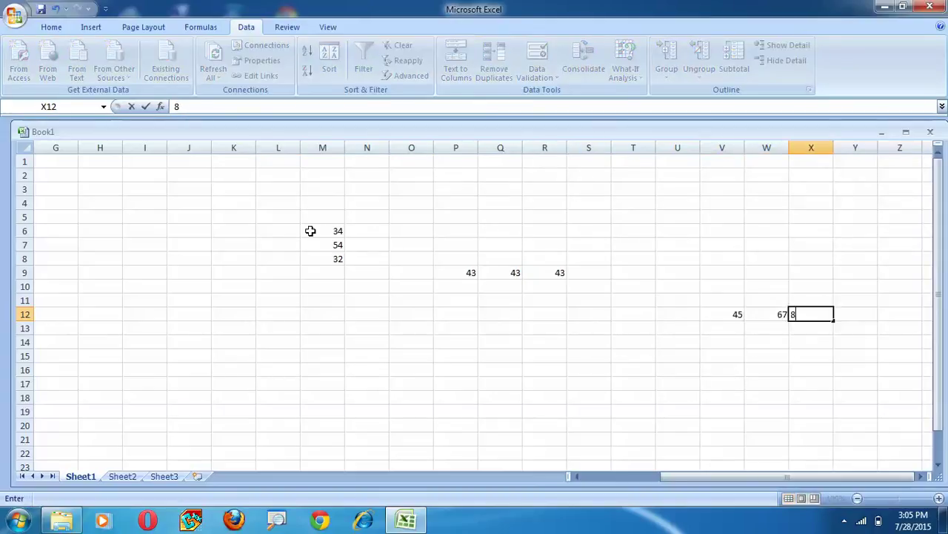
key("Right")
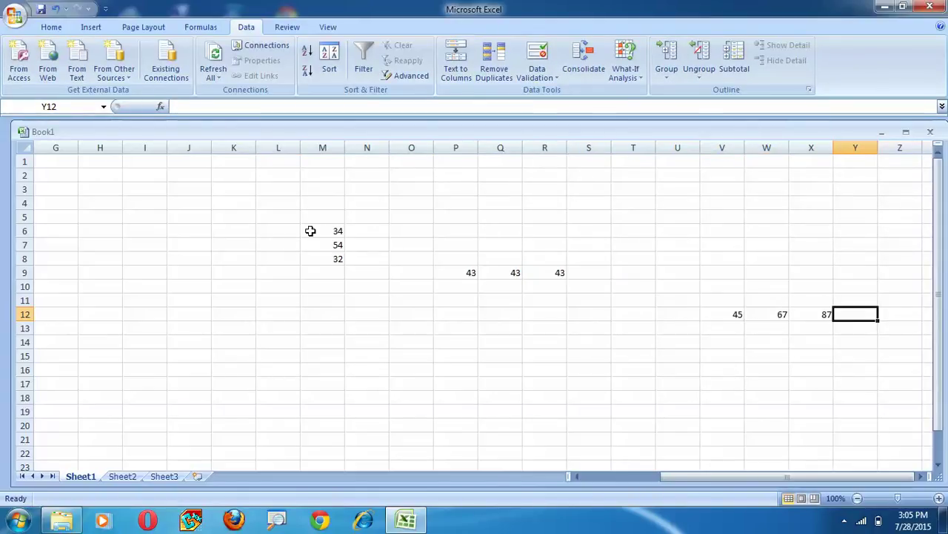
Step: Start a data consolidation with cell Y12 as the destination and choose Sum as the function
left_click(554, 80)
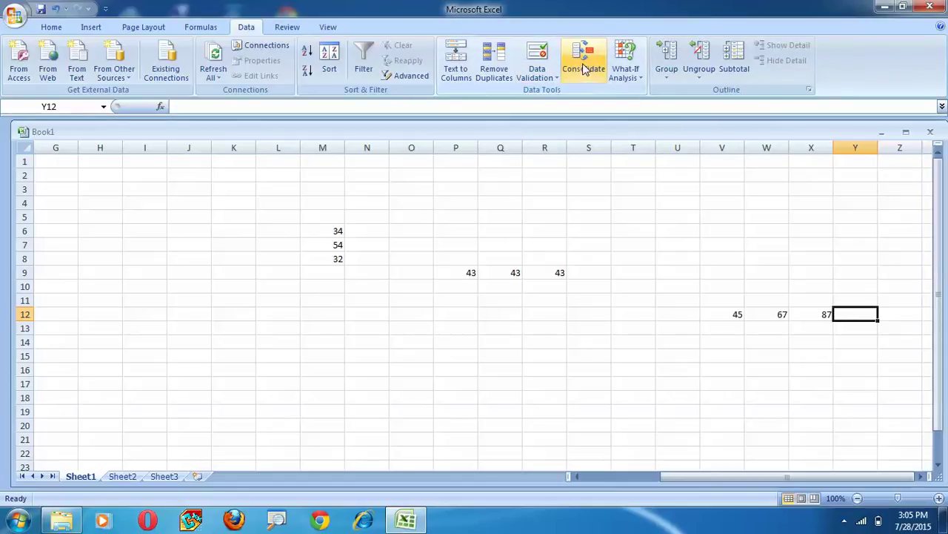
left_click(584, 66)
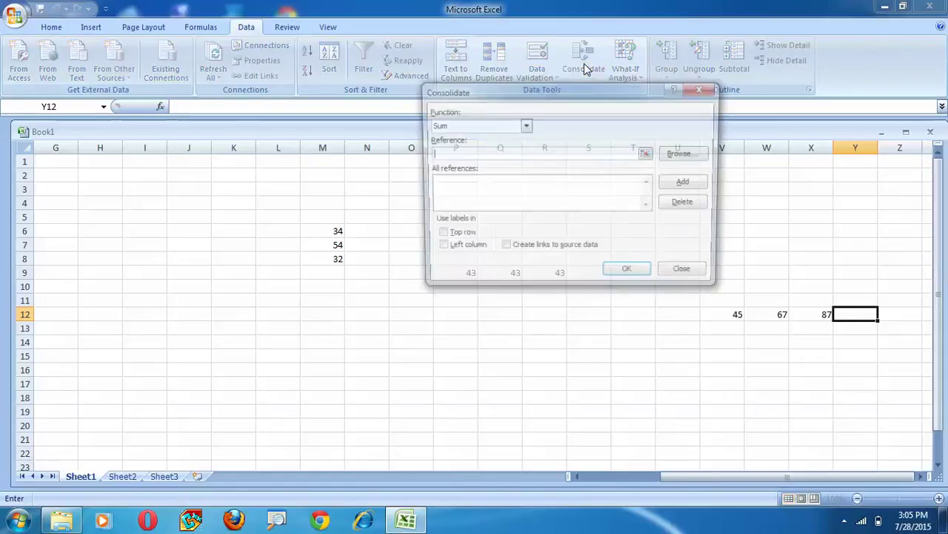
left_click(524, 128)
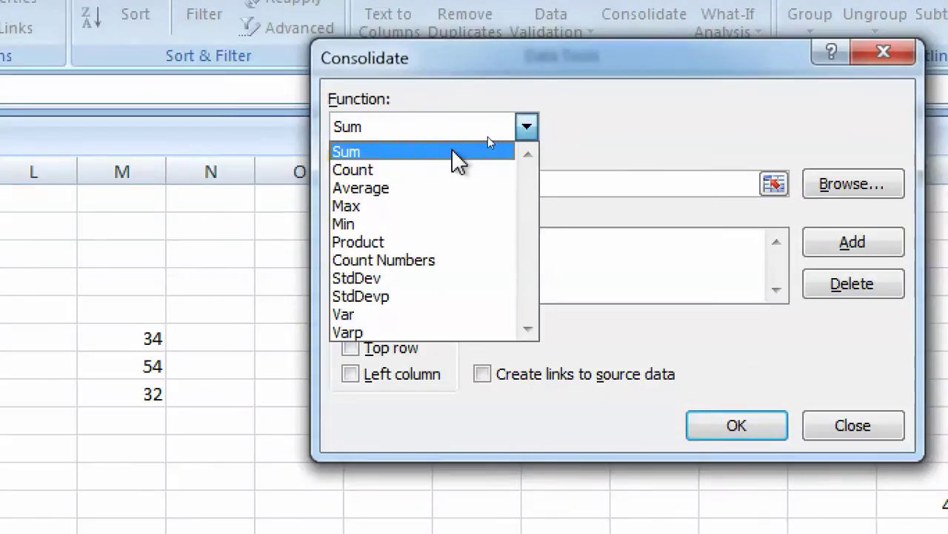
left_click(487, 145)
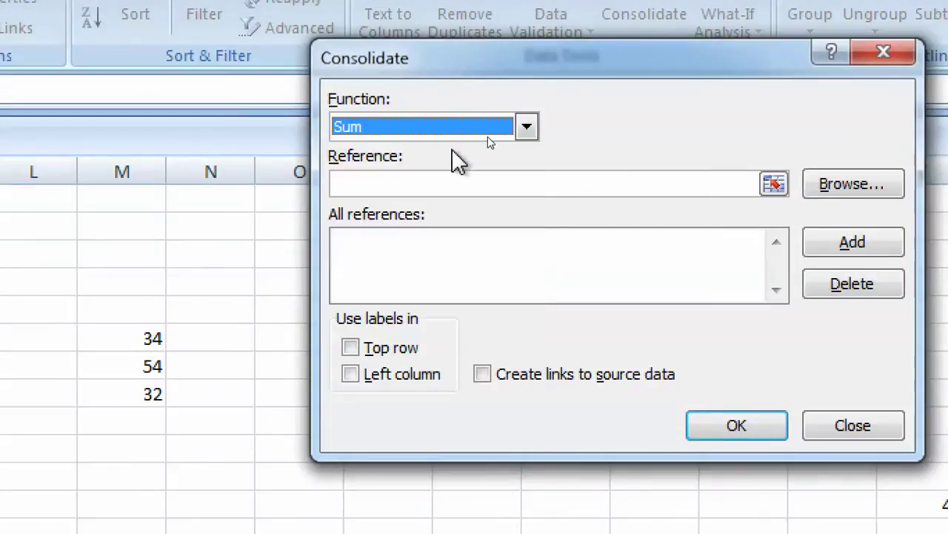
Step: Pick cell M6 on Sheet1 and add it to the consolidation's list of references
left_click(774, 183)
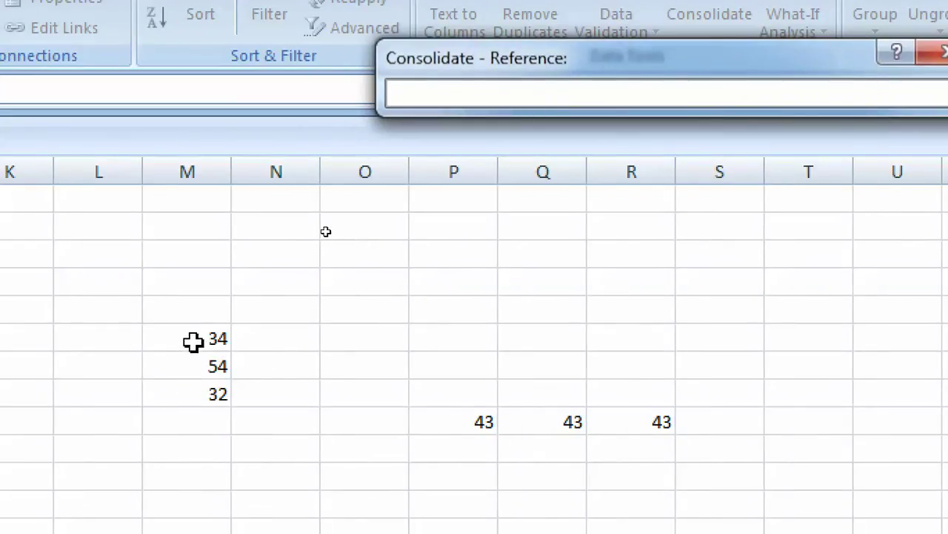
left_click(193, 339)
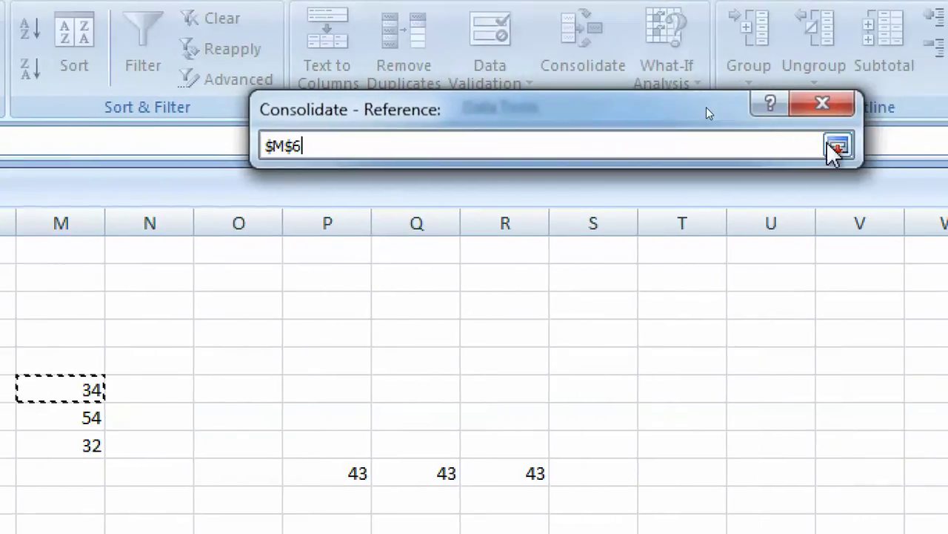
left_click(835, 148)
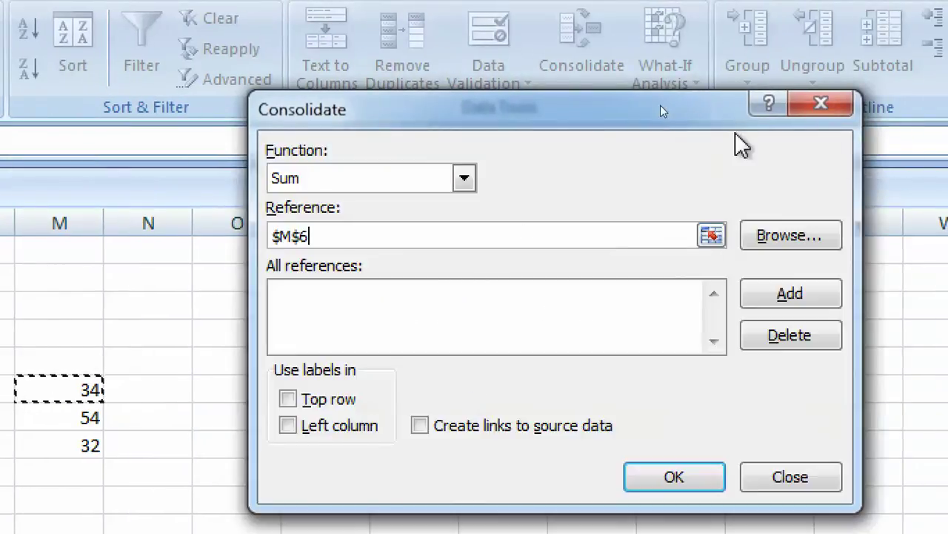
left_click(764, 300)
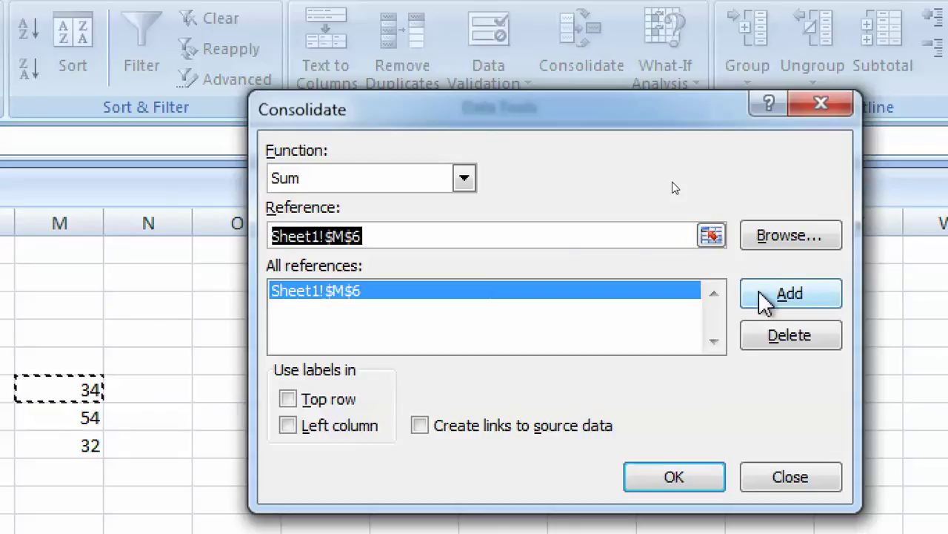
Step: Select the range P9:R9 and add it to the consolidation references
left_click(713, 236)
left_click_drag(340, 468, 527, 454)
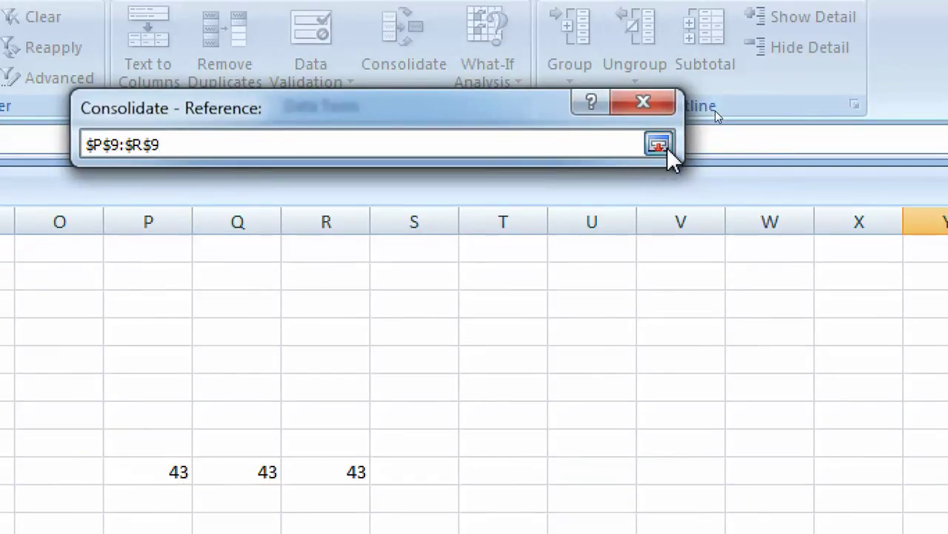
left_click(660, 146)
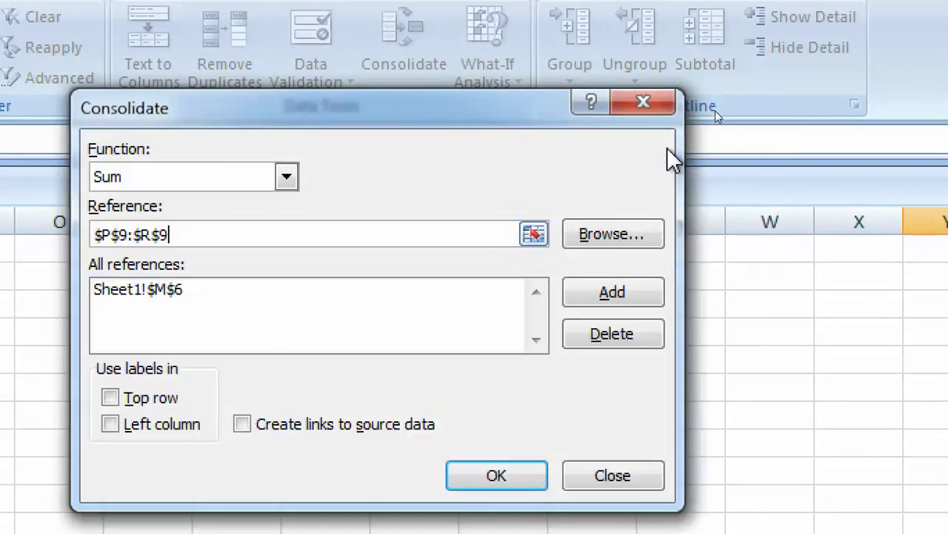
left_click(591, 298)
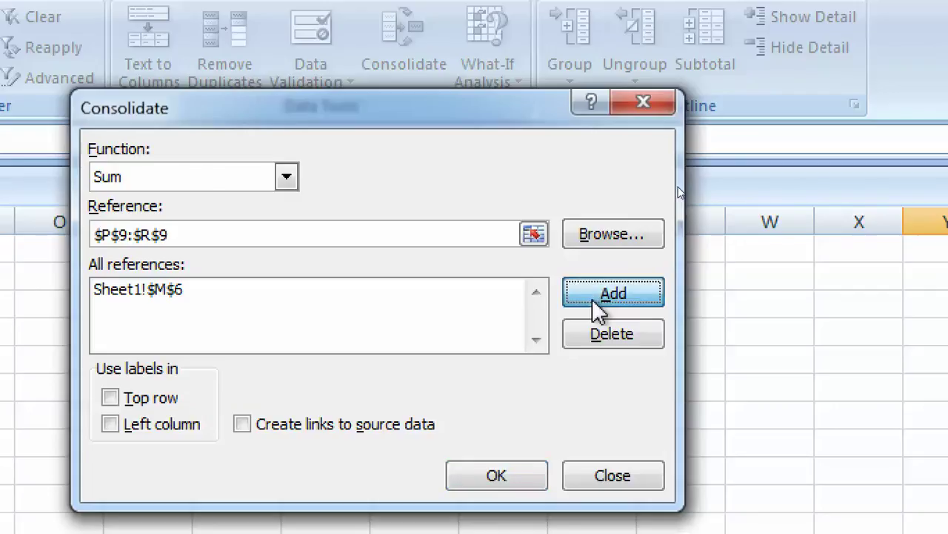
Step: Add the range V12:X12 to the references and run the Sum consolidation
left_click(534, 236)
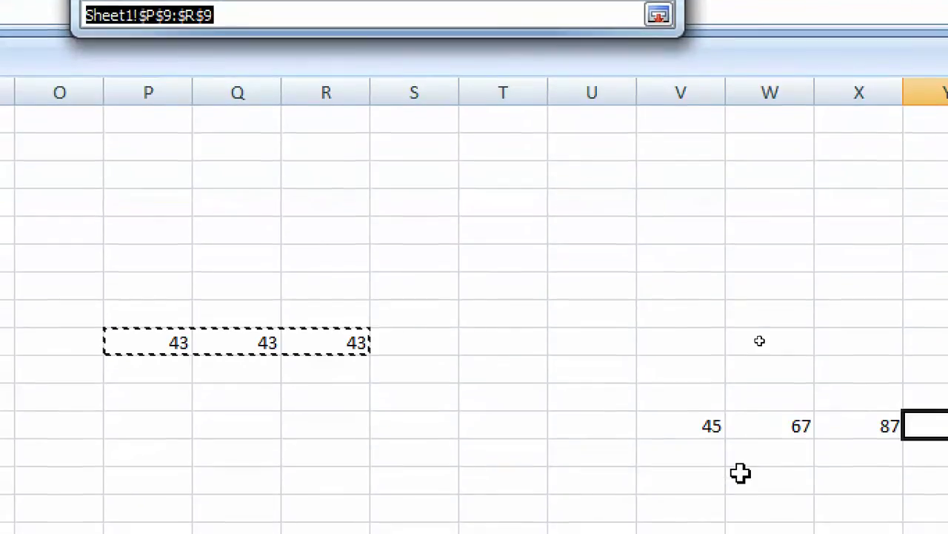
left_click(708, 522)
left_click_drag(708, 413, 880, 414)
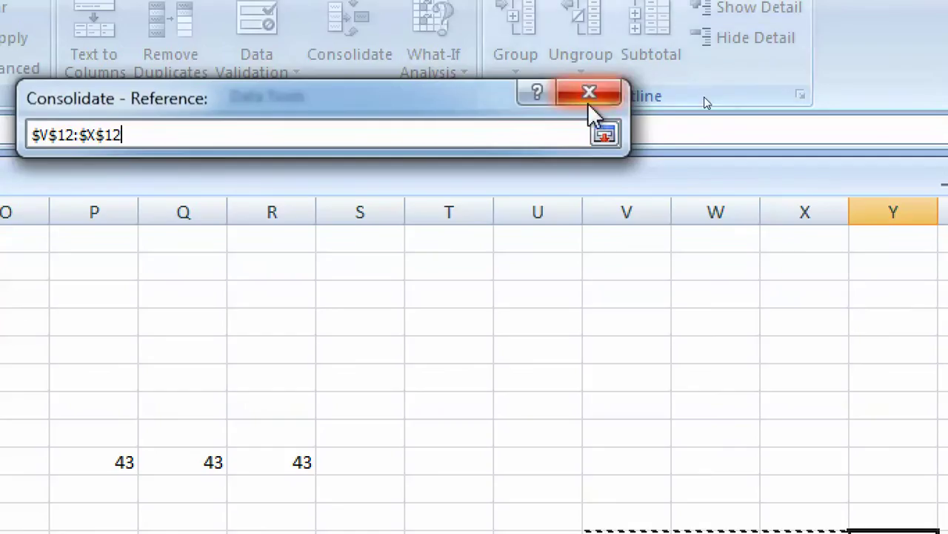
left_click(605, 133)
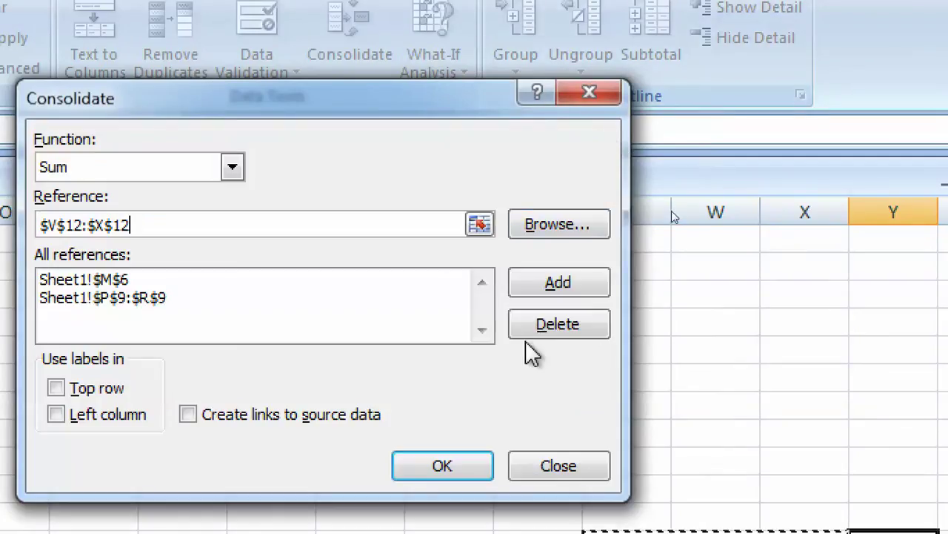
left_click(574, 286)
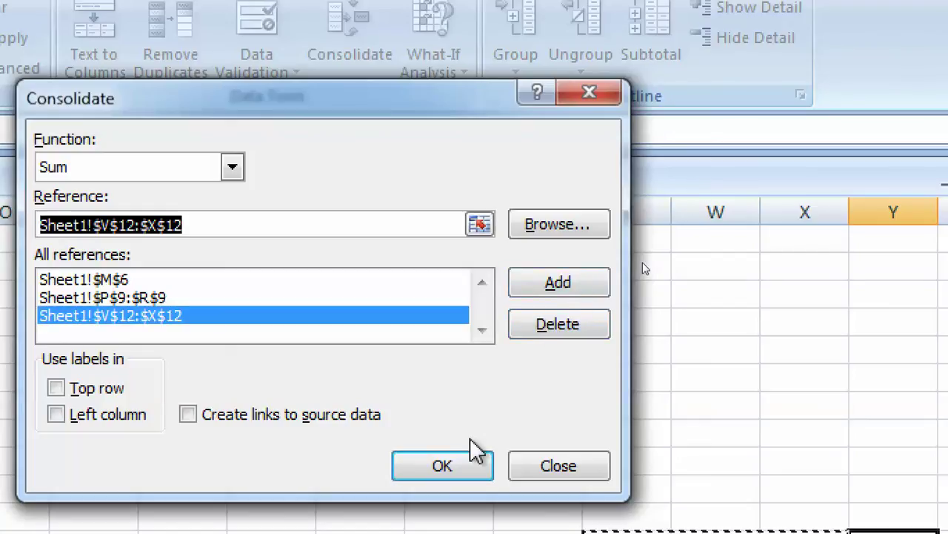
left_click(455, 465)
left_click(454, 457)
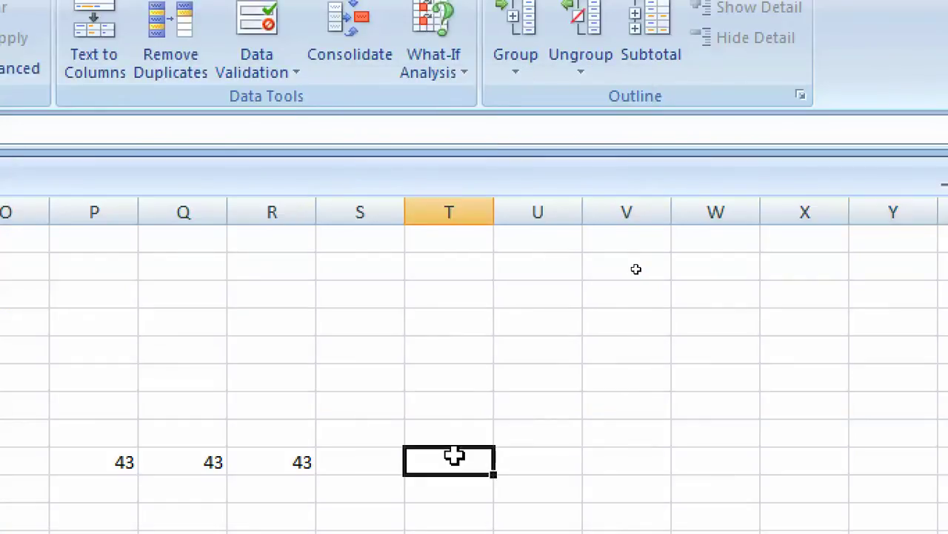
Step: Look over the values entered across Sheet1, back to column A
key("Left")
key("Left")
key("Left")
key("Left")
key("Left")
key("Left")
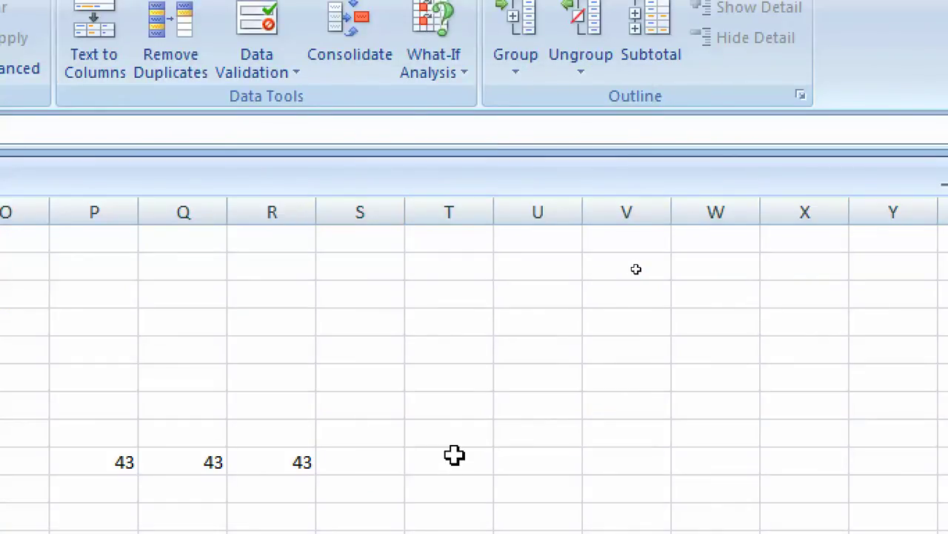
key("Left")
key("Left")
key("Left")
key("Left")
key("Left")
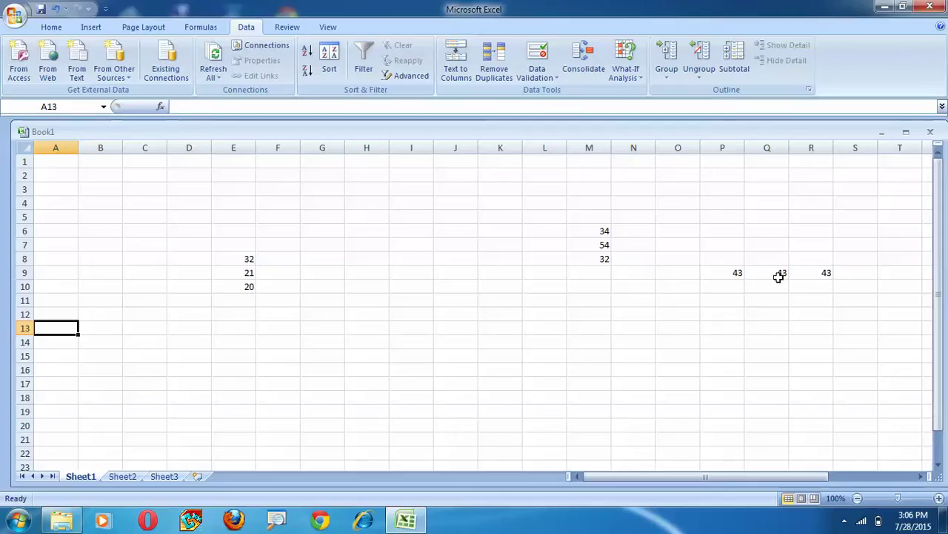
left_click(547, 292)
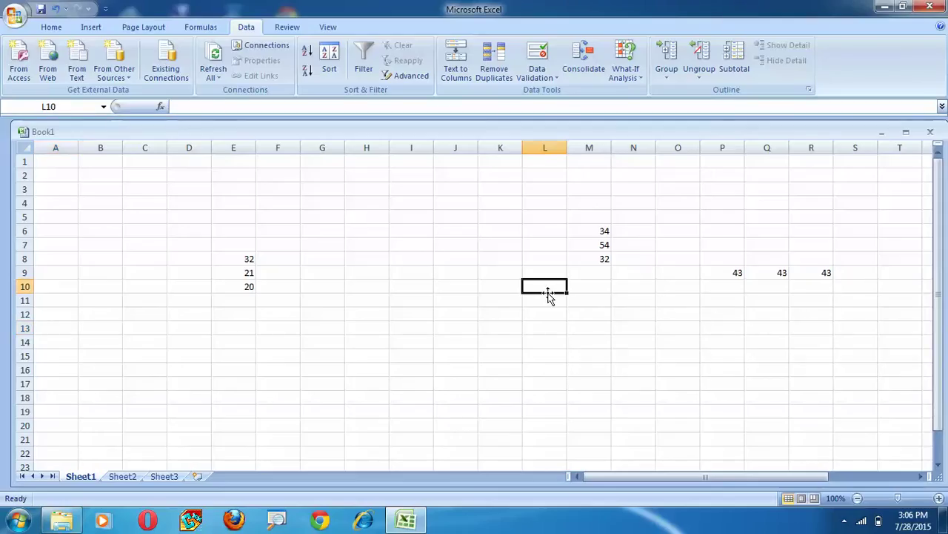
Step: Try to run a Sum consolidation into cells F9:H9 on Sheet2 without any source references
left_click(123, 477)
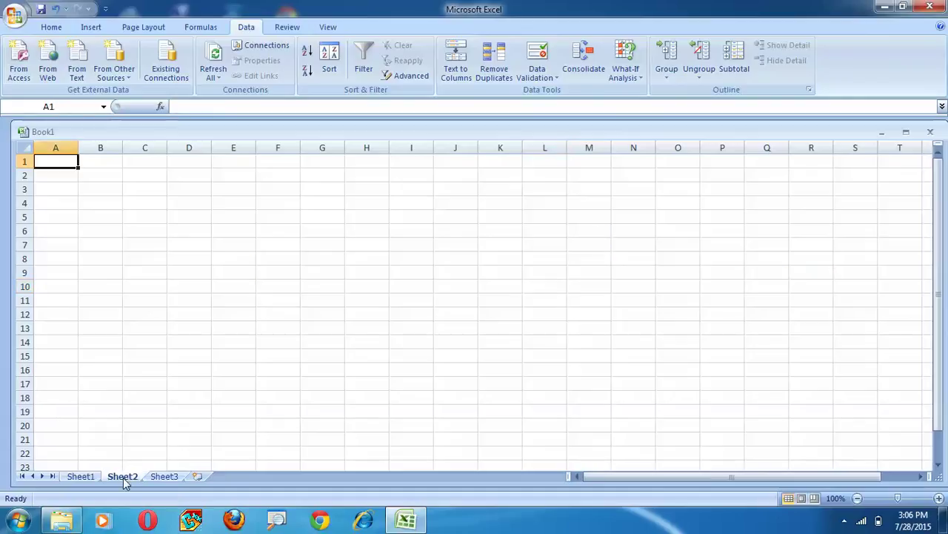
left_click(264, 271)
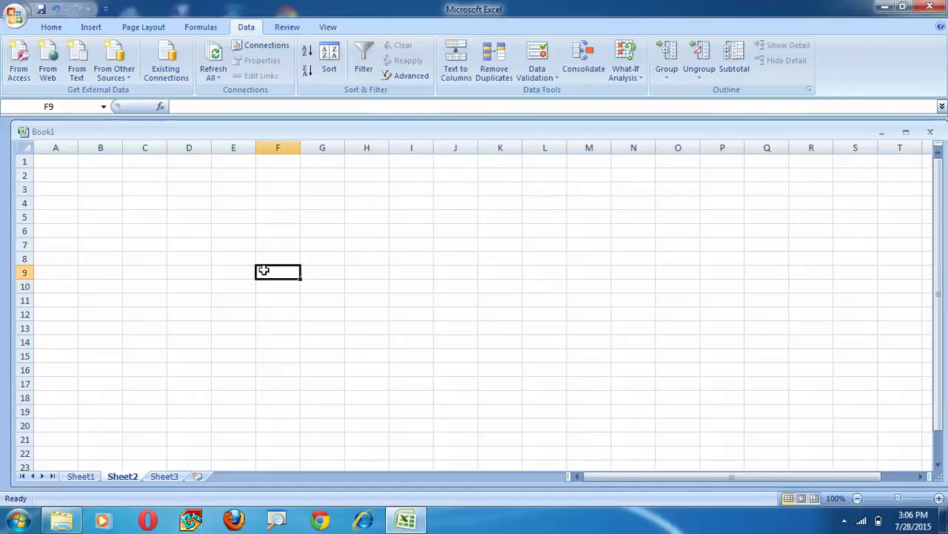
left_click(590, 71)
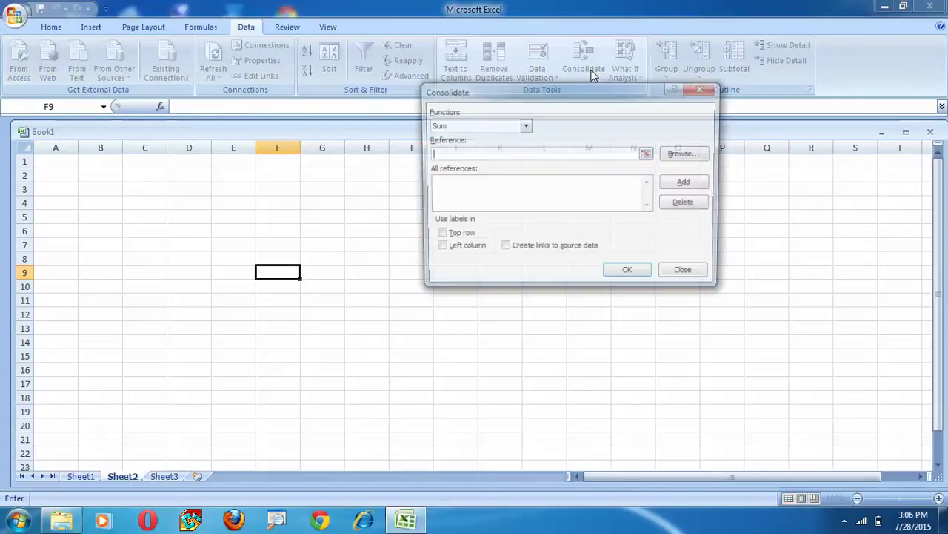
left_click(703, 88)
left_click_drag(271, 274, 354, 275)
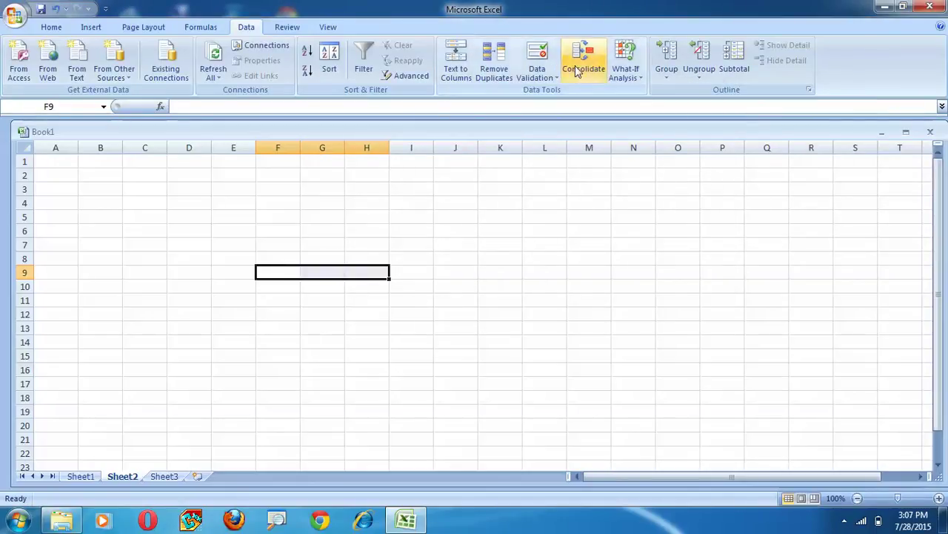
left_click(576, 68)
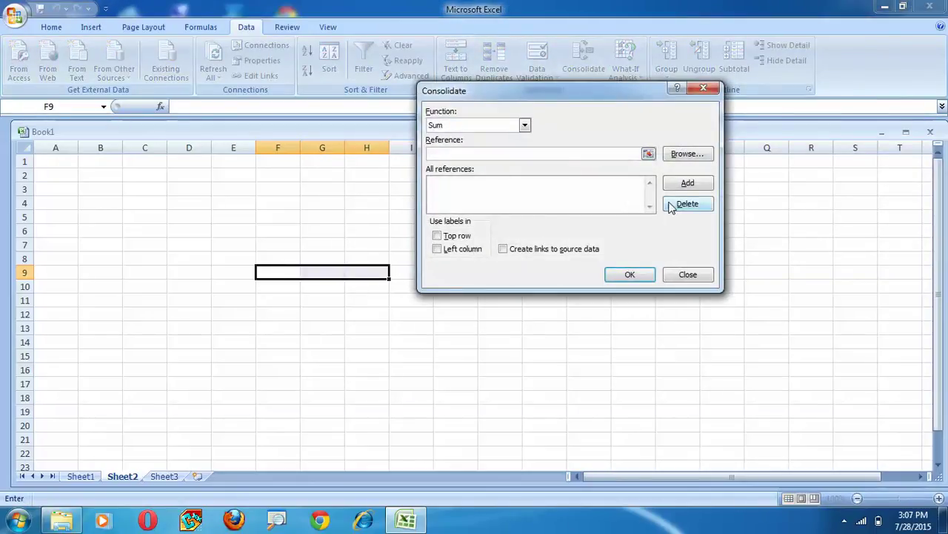
left_click(629, 276)
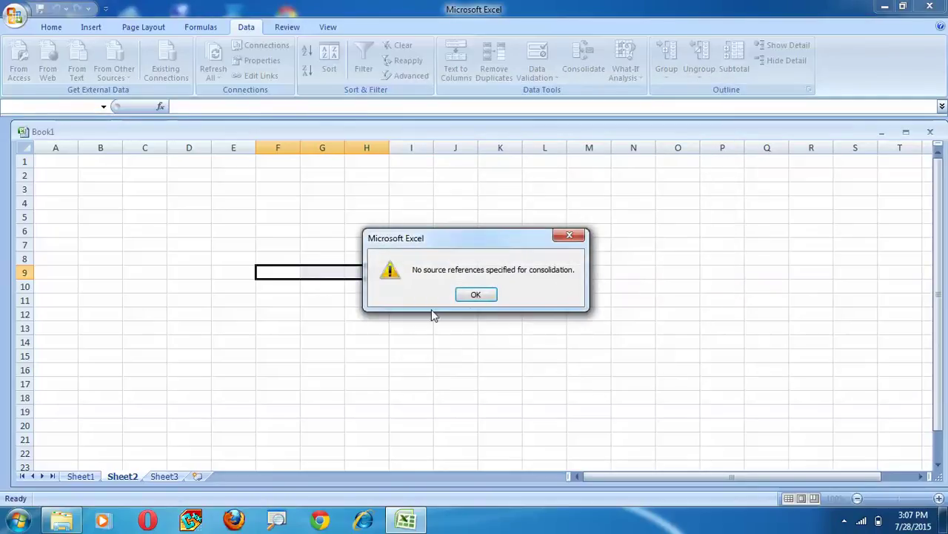
left_click(477, 296)
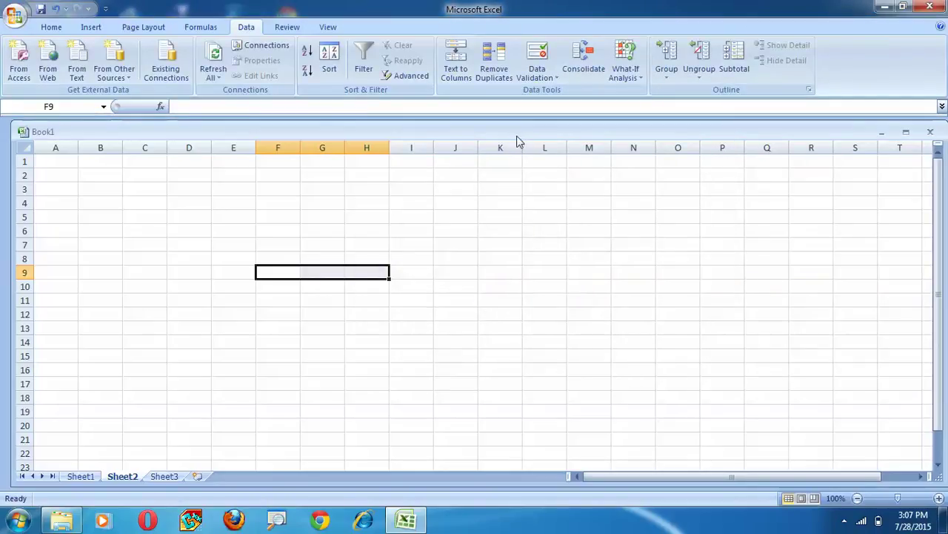
left_click(579, 67)
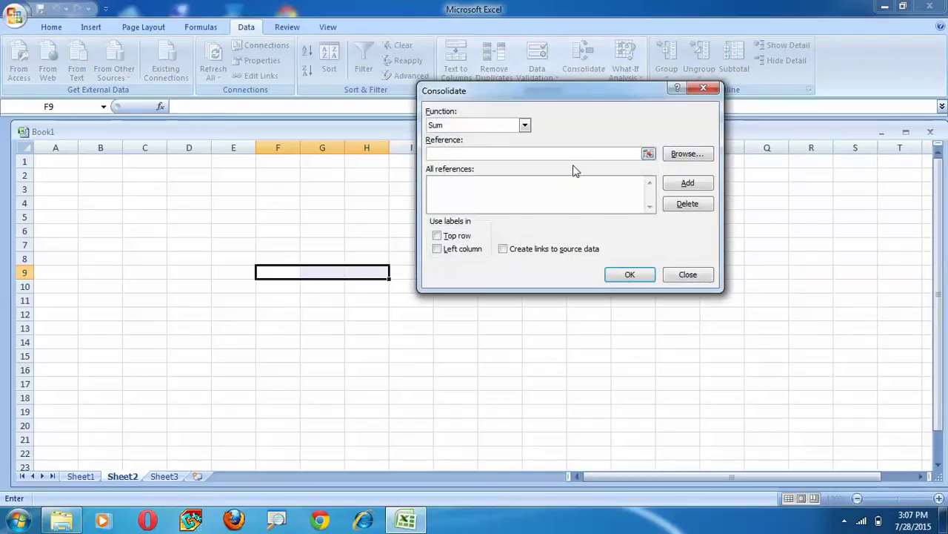
left_click(703, 88)
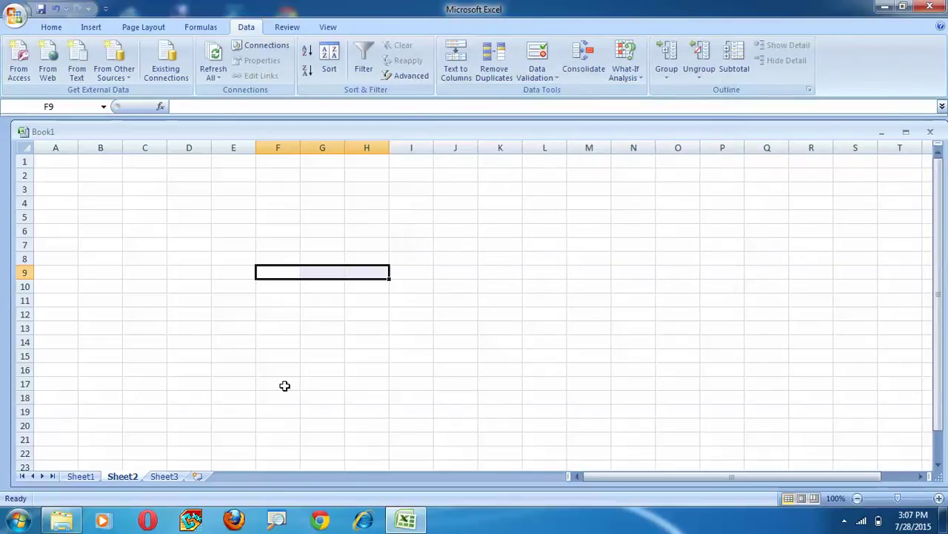
Step: Return to Sheet1 and examine the consolidation output beside the values in row 12
left_click(82, 477)
left_click(391, 368)
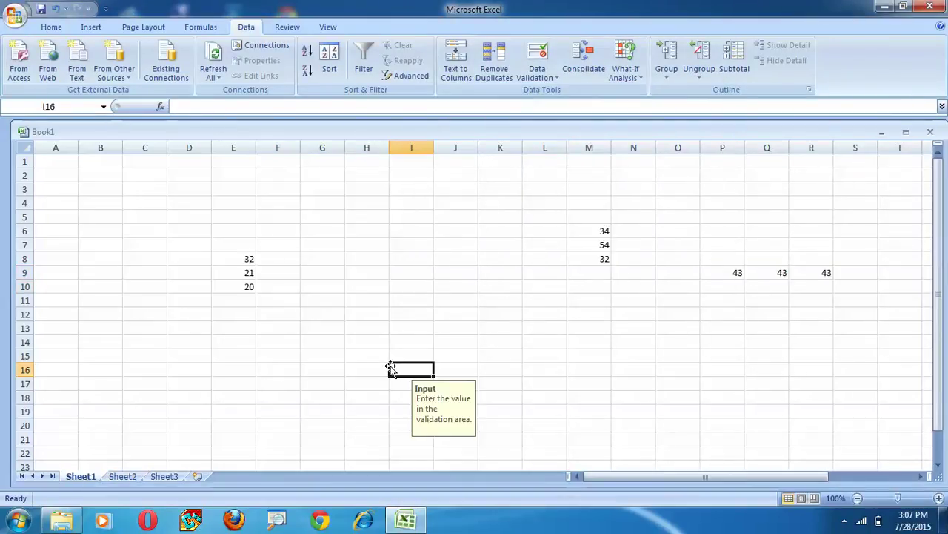
left_click(573, 324)
key("Right")
key("Right")
key("Right")
key("Right")
key("Right")
key("Right")
key("Right")
key("Right")
key("Right")
key("Right")
key("Right")
key("Right")
key("Right")
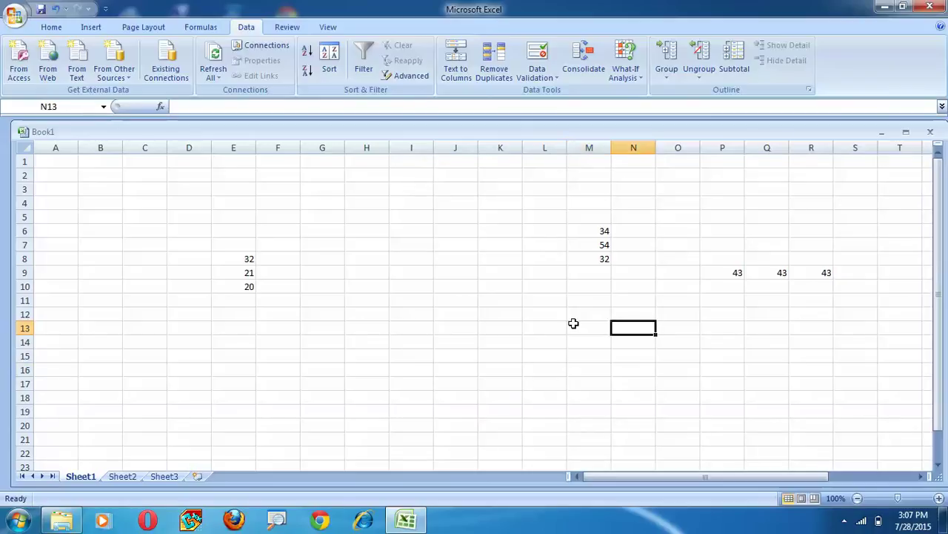
Step: Consolidate the stored references M6, P9:R9 and V12:X12 with Sum into cells R16:T16 on Sheet1
left_click(526, 365)
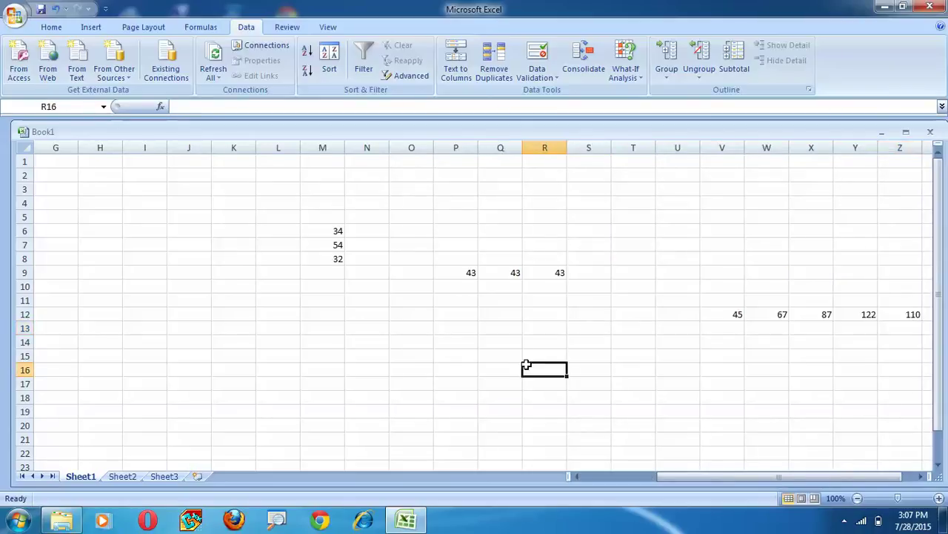
left_click_drag(561, 371, 623, 378)
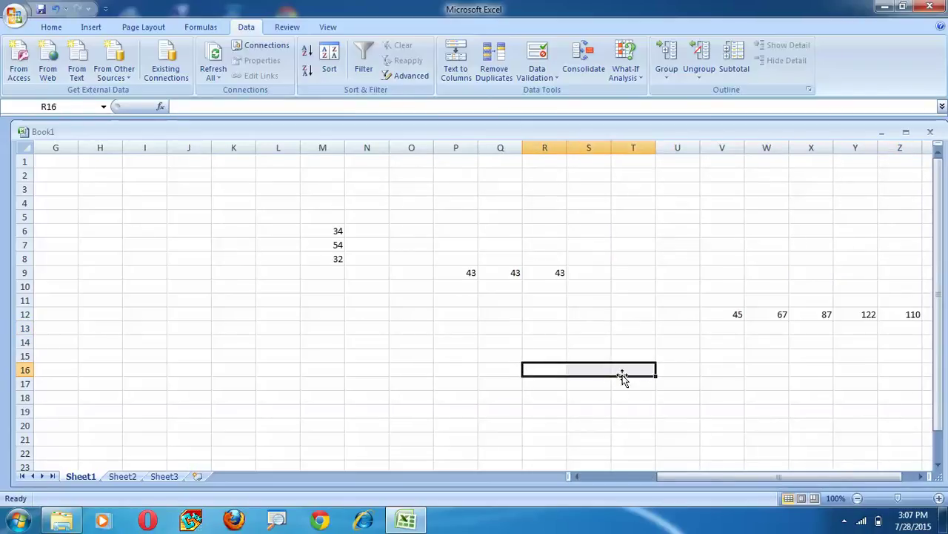
left_click(578, 71)
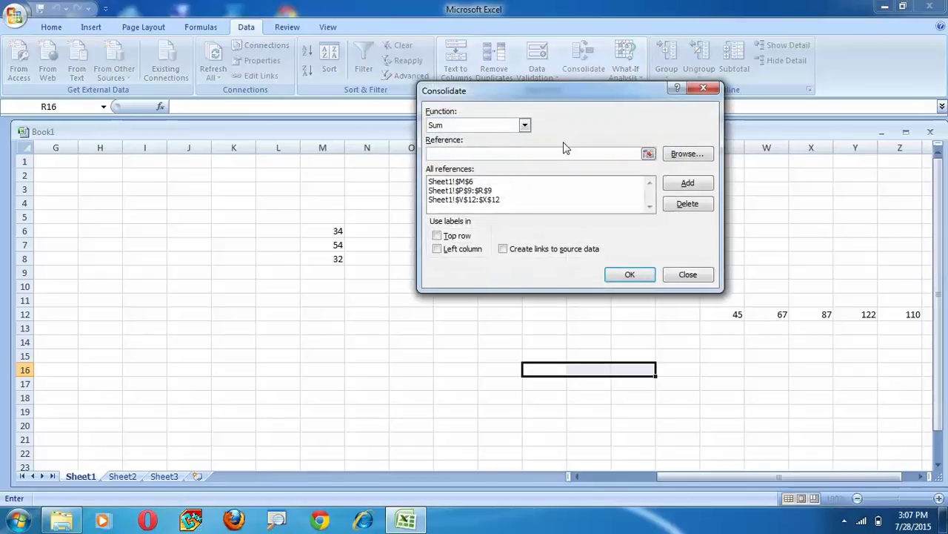
left_click(619, 275)
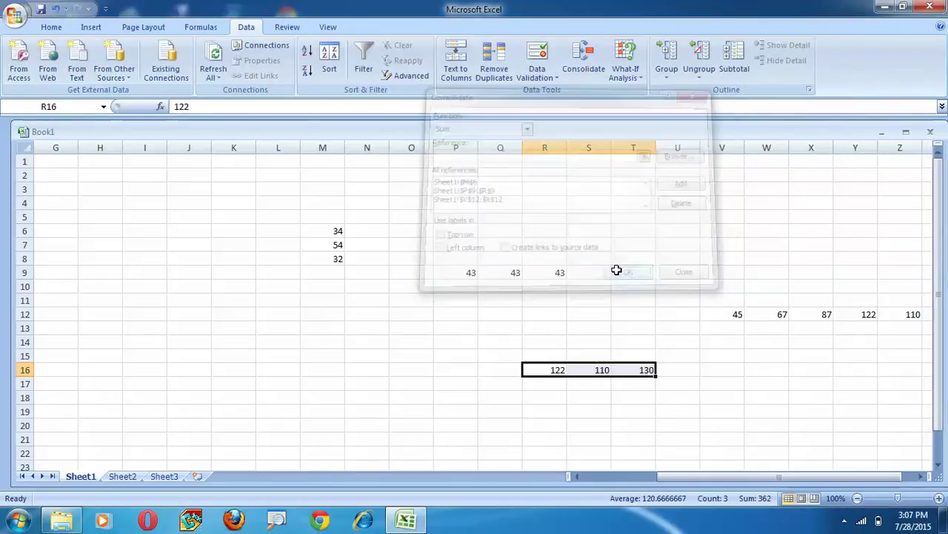
left_click(695, 367)
left_click(744, 379)
key("Right")
key("Right")
key("Right")
key("Right")
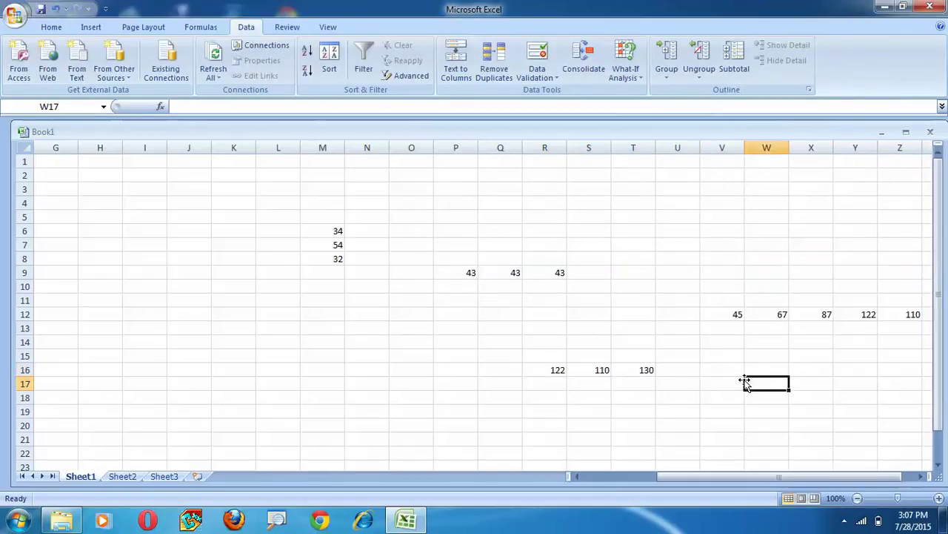
Step: Check the first consolidated value by entering the formula =34+43+45 in cell N14
key("Right")
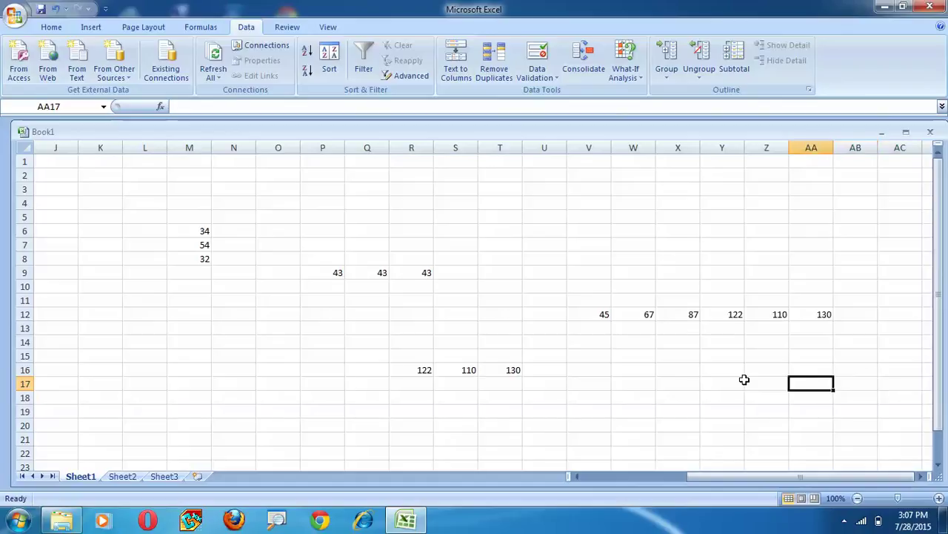
key("Left")
key("Left")
key("Left")
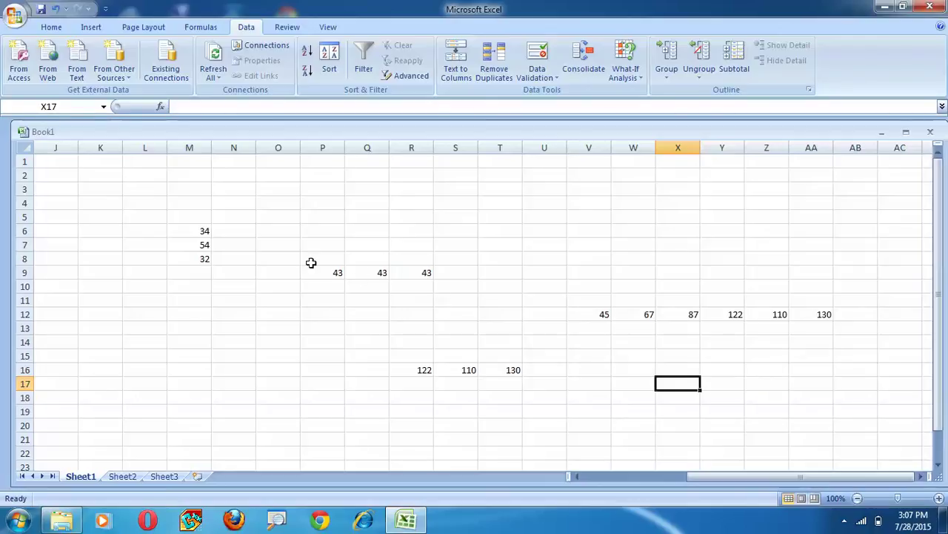
left_click(214, 341)
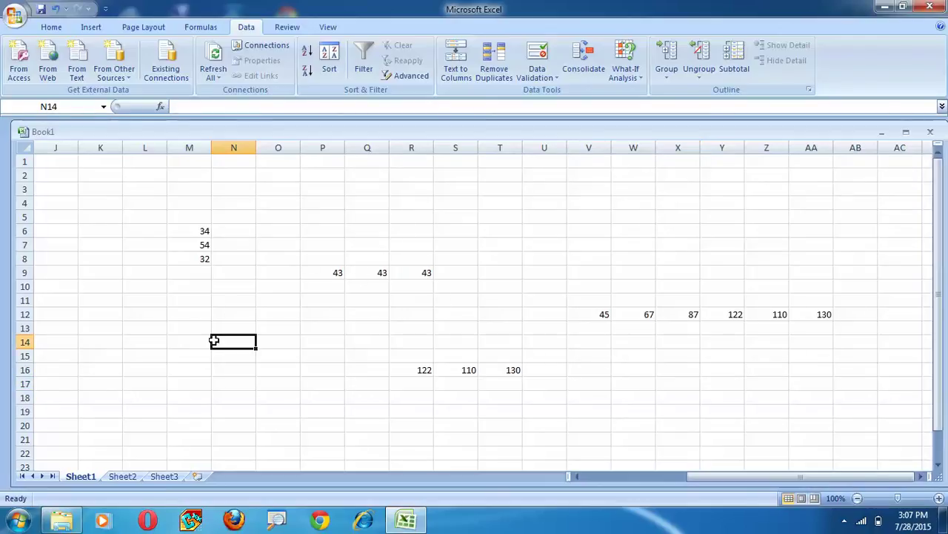
type("=34+43+45")
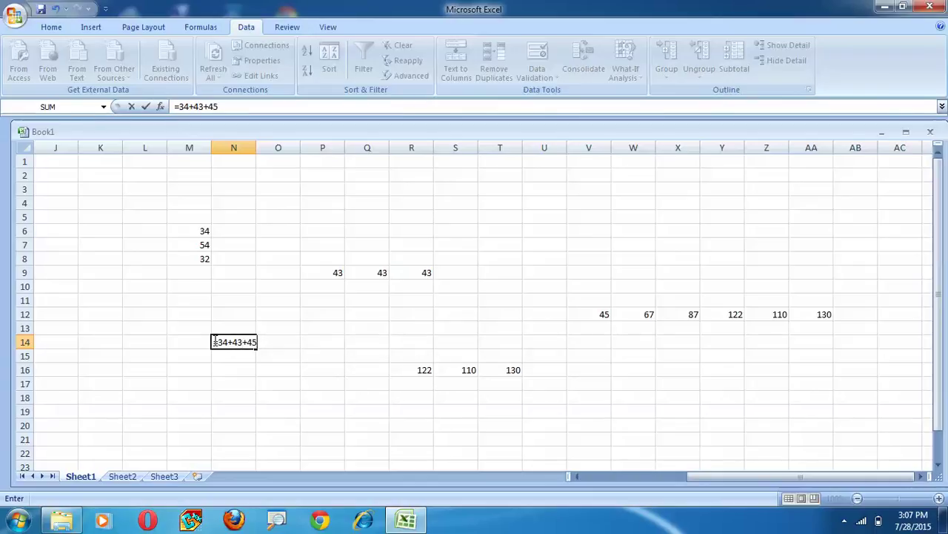
key("Return")
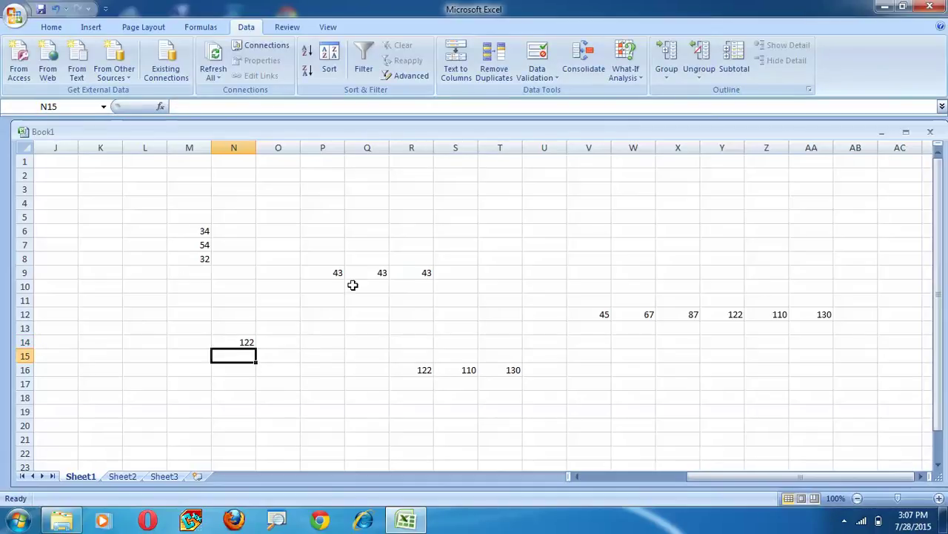
Step: Check the second consolidated value by entering the formula =67+43 in cell P15
left_click(298, 368)
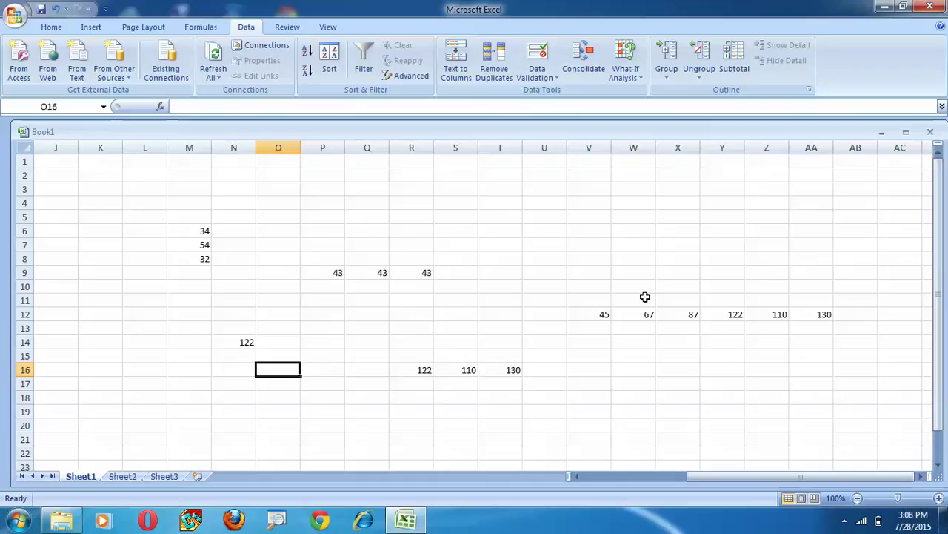
left_click(336, 354)
type("=")
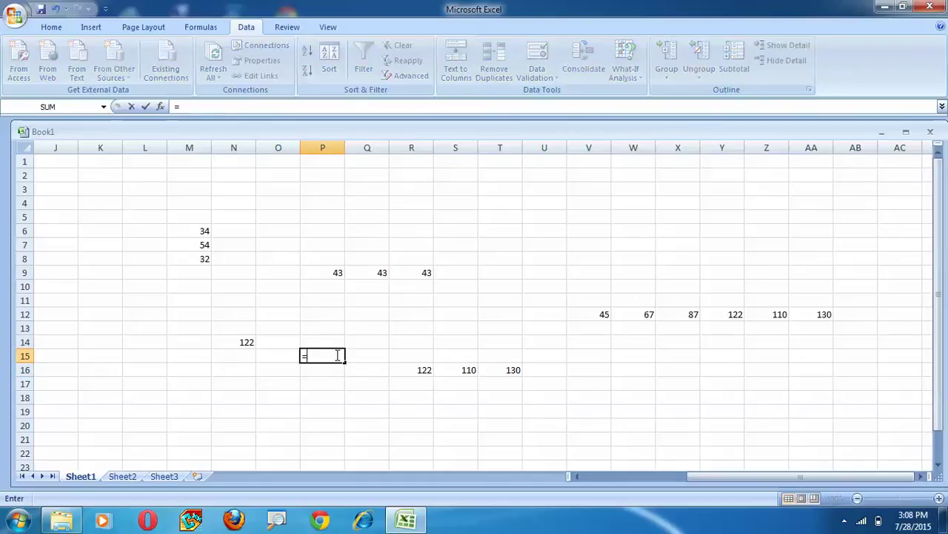
type("67+43")
key("Return")
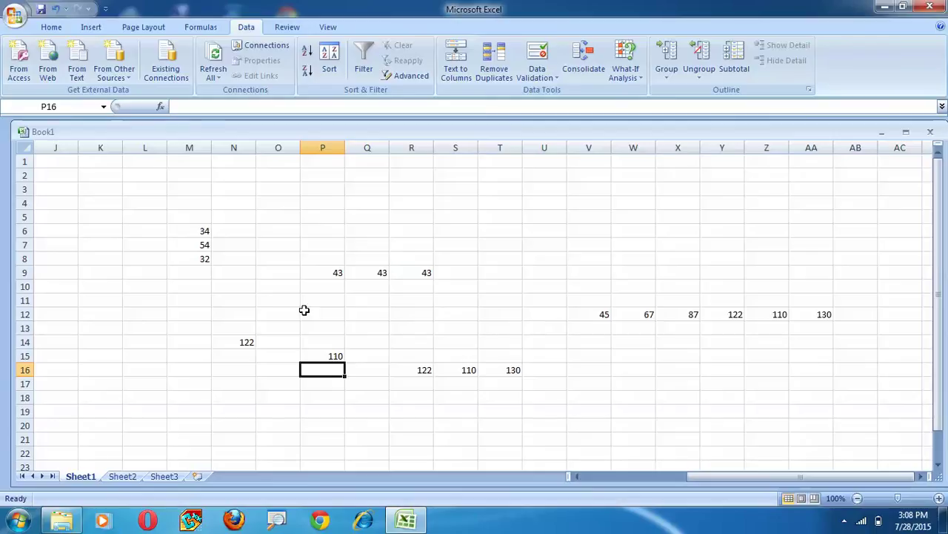
Step: Consolidate the stored references M6, P9:R9 and V12:X12 with Sum into cells AD12:AF12
left_click(612, 343)
key("Right")
key("Right")
key("Right")
key("Right")
key("Right")
key("Right")
key("Right")
key("Right")
key("Right")
key("Right")
key("Right")
key("Right")
key("Right")
key("Right")
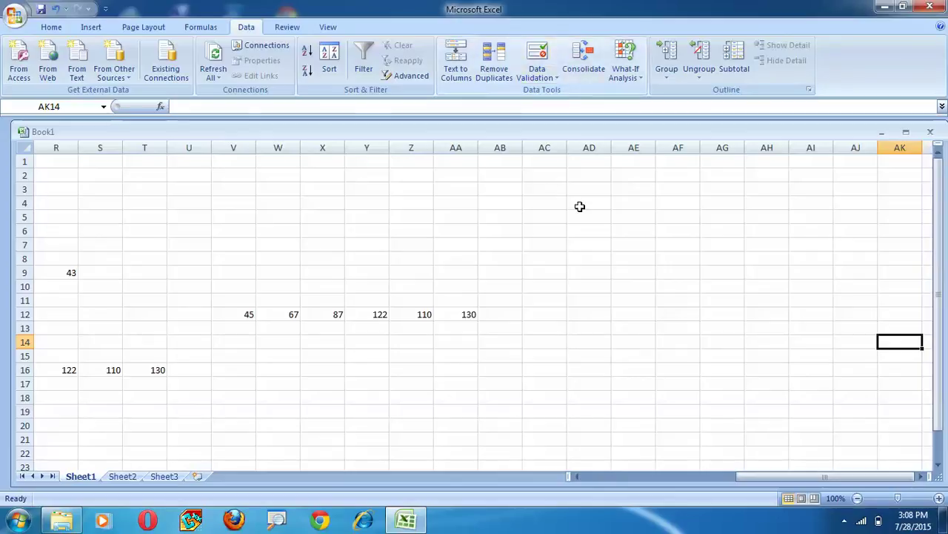
left_click(584, 316)
left_click_drag(584, 315, 689, 303)
left_click(604, 315)
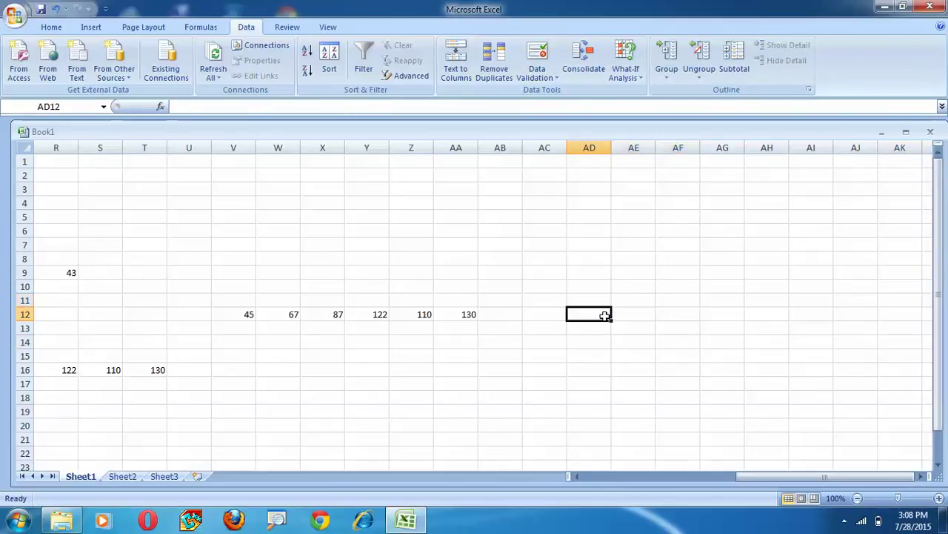
left_click_drag(605, 315, 675, 312)
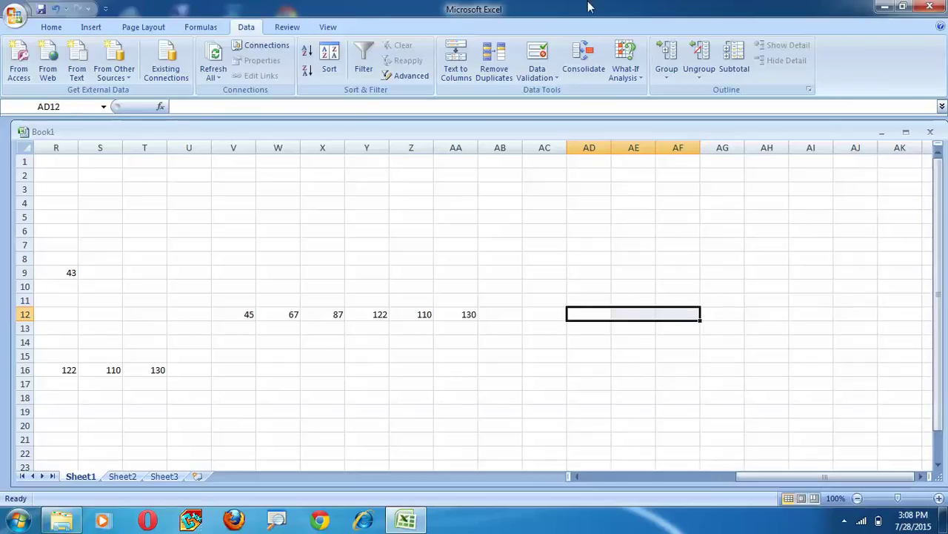
left_click(586, 65)
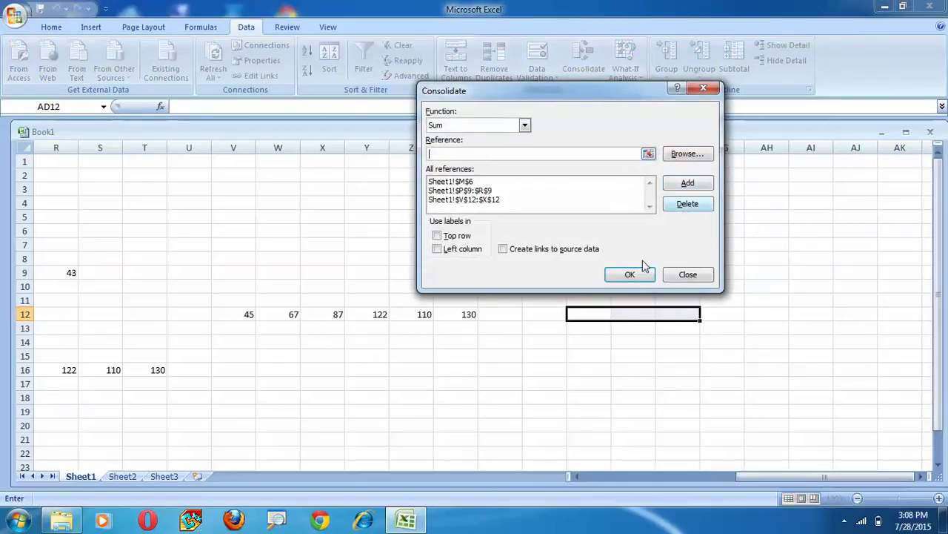
left_click(630, 275)
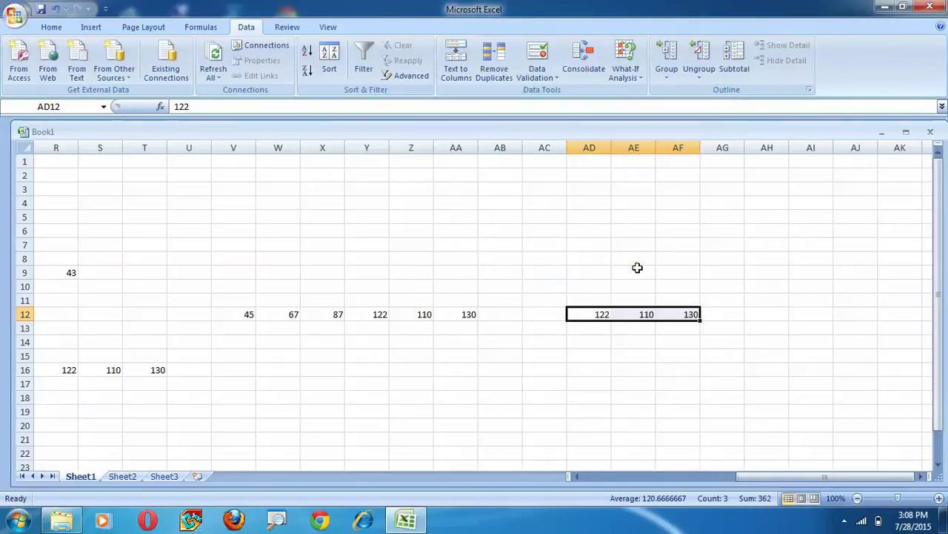
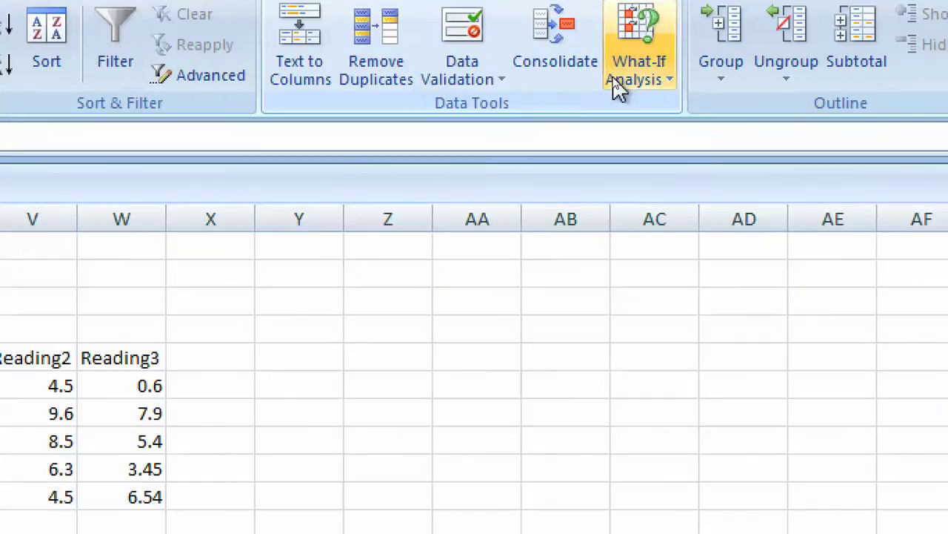
left_click(615, 77)
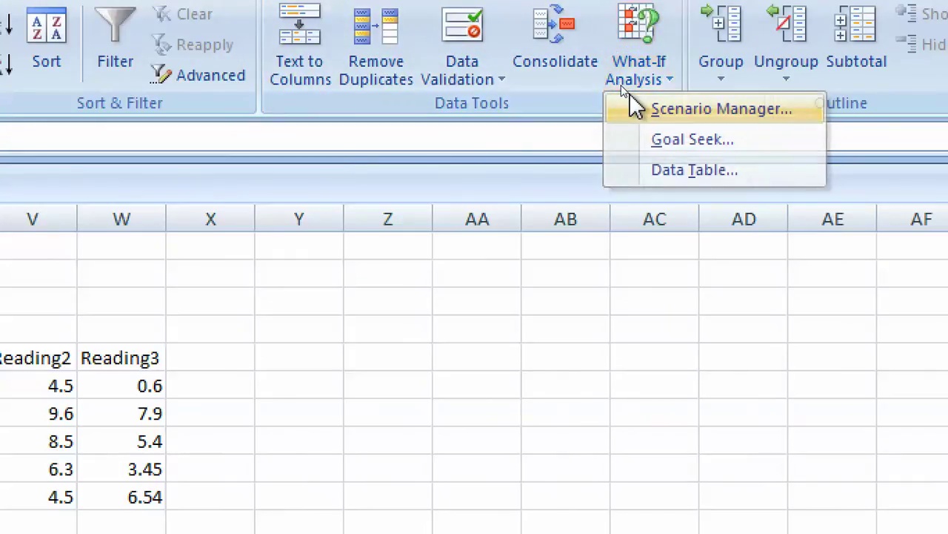
left_click(629, 100)
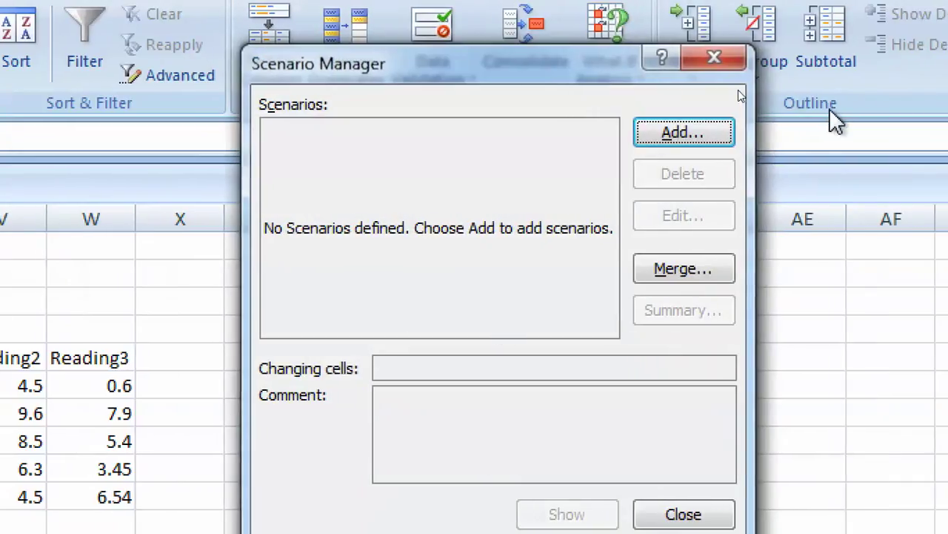
left_click(720, 147)
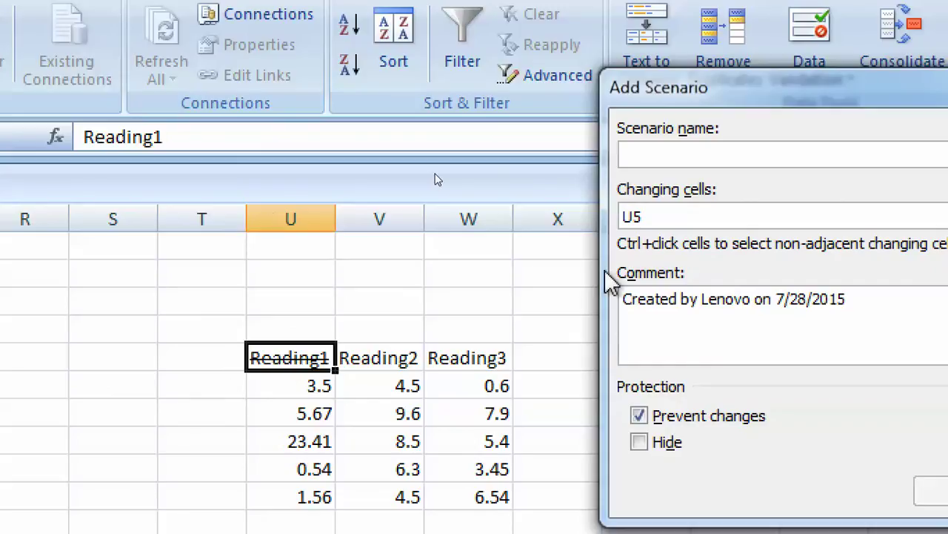
type("First")
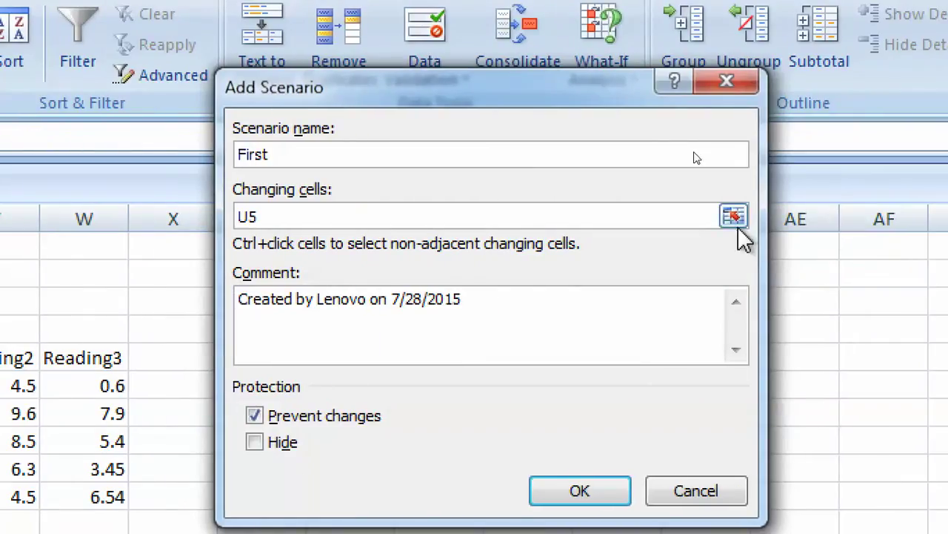
key("Tab")
left_click(734, 217)
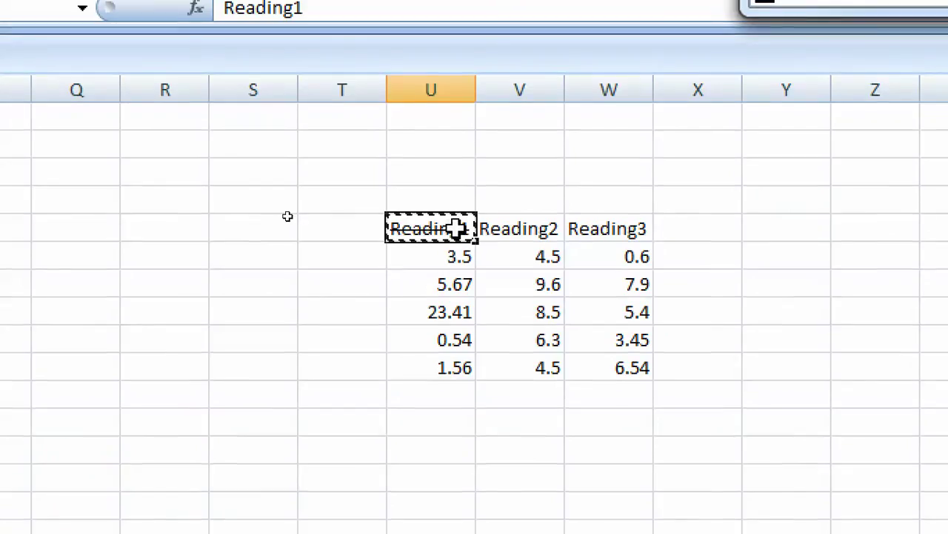
left_click_drag(437, 223, 621, 361)
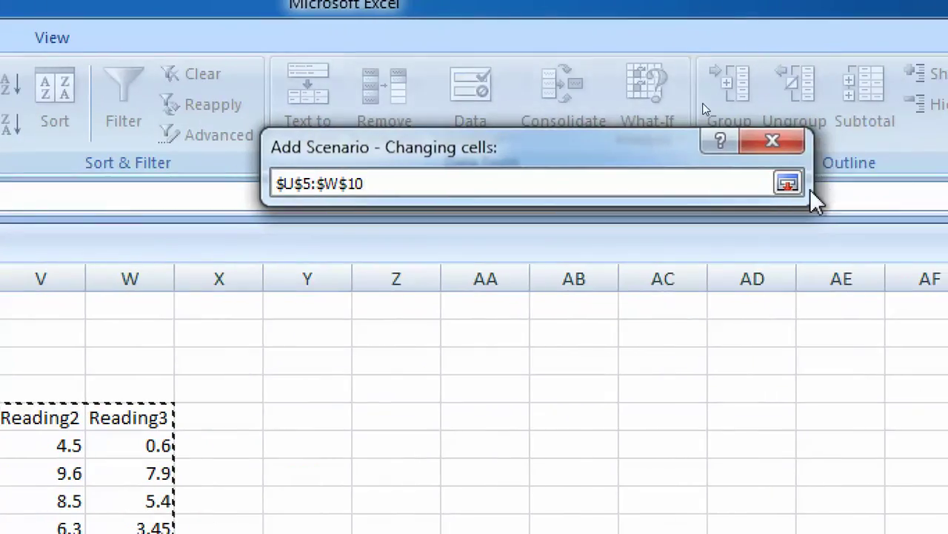
left_click(788, 183)
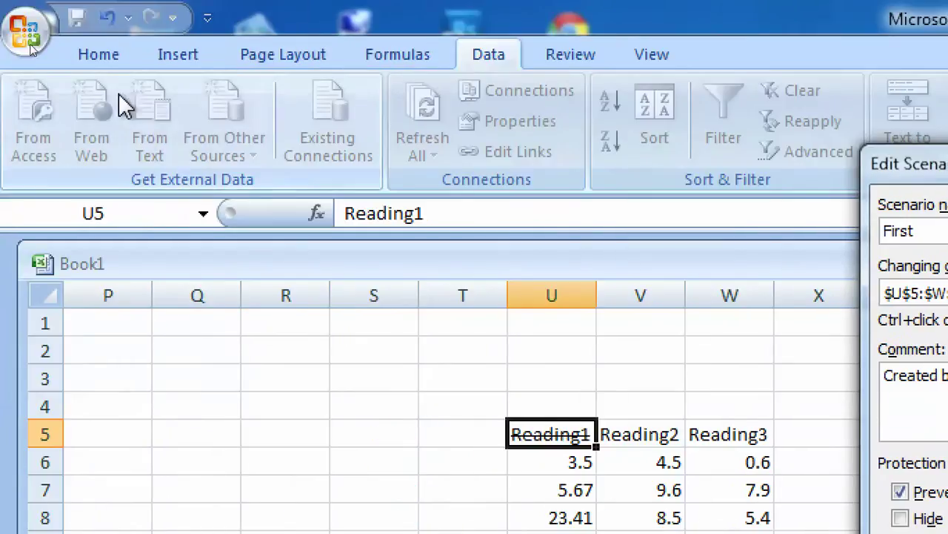
left_click(101, 59)
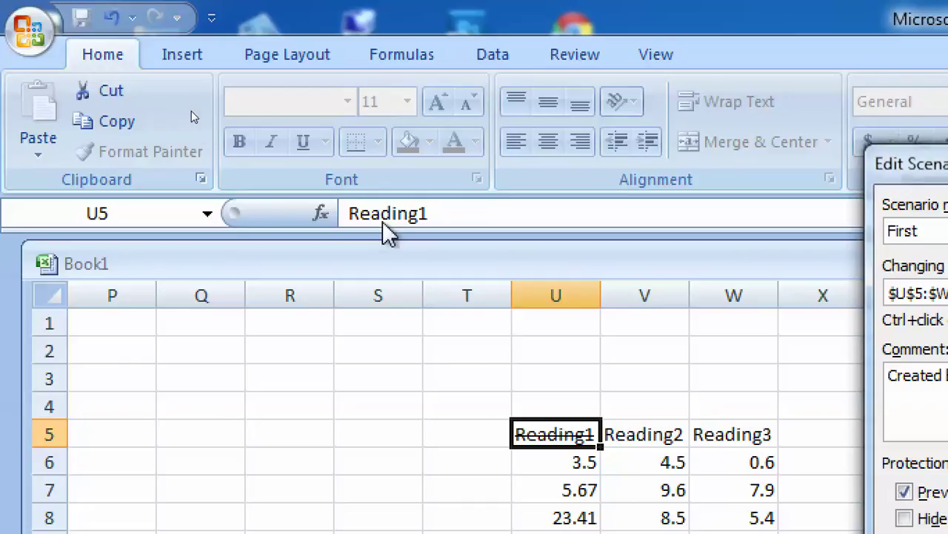
left_click(583, 456)
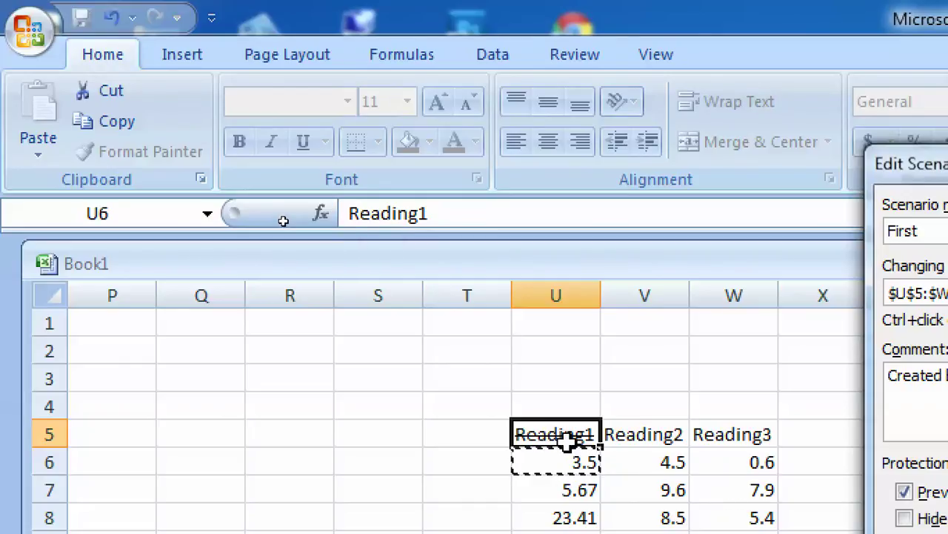
key("Escape")
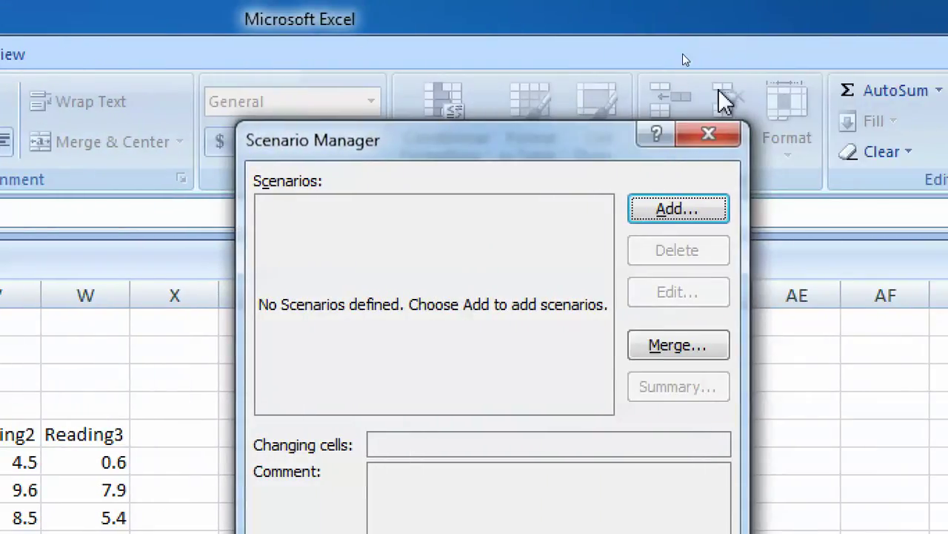
left_click(709, 138)
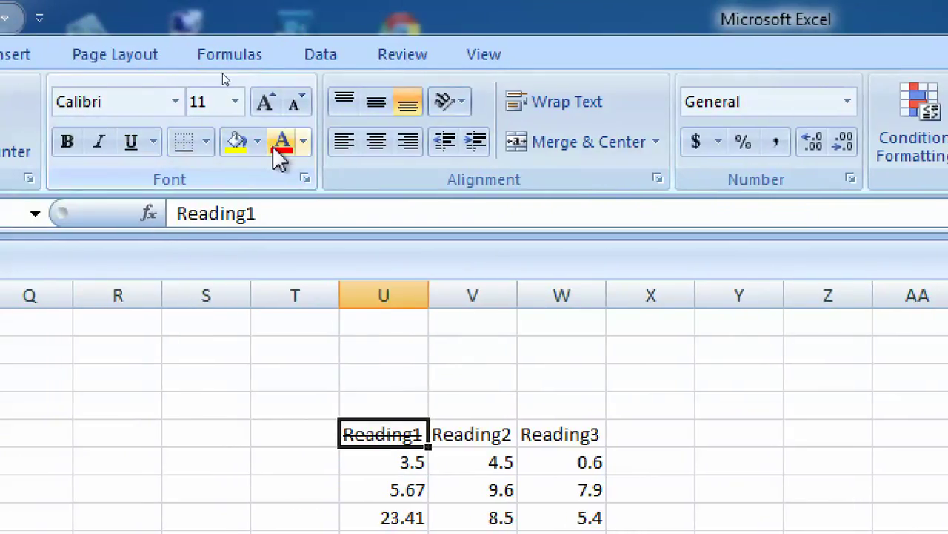
Step: Create a What-If scenario named first with changing cells U5:W10, keeping the current cell values
left_click(411, 58)
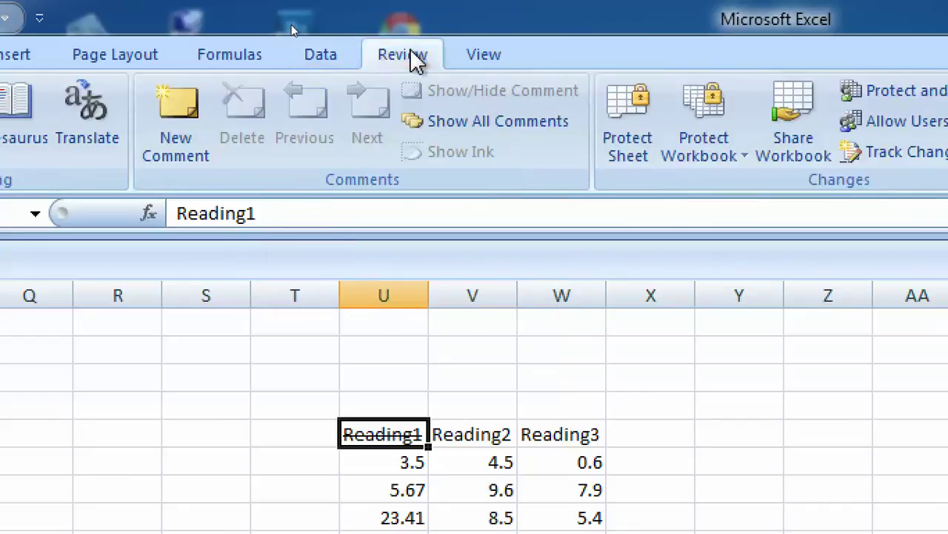
left_click(328, 58)
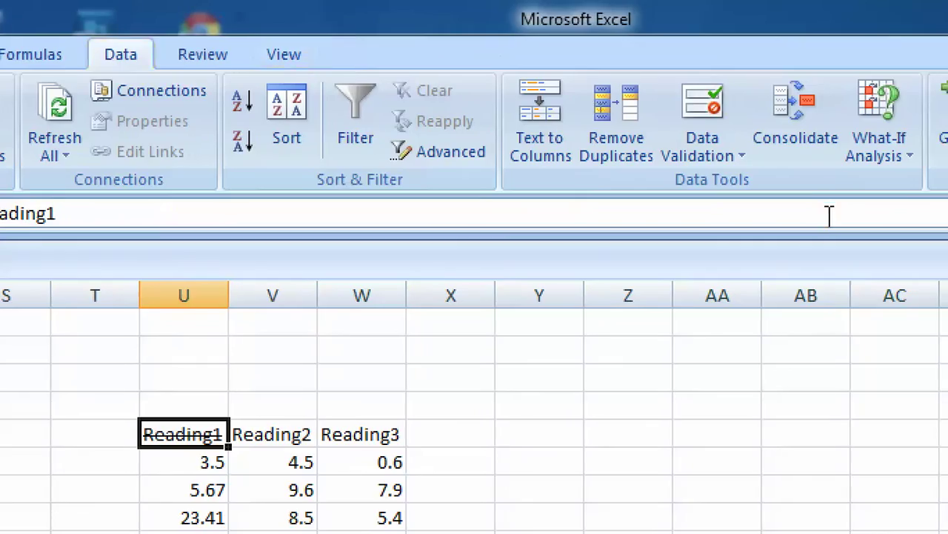
left_click(905, 154)
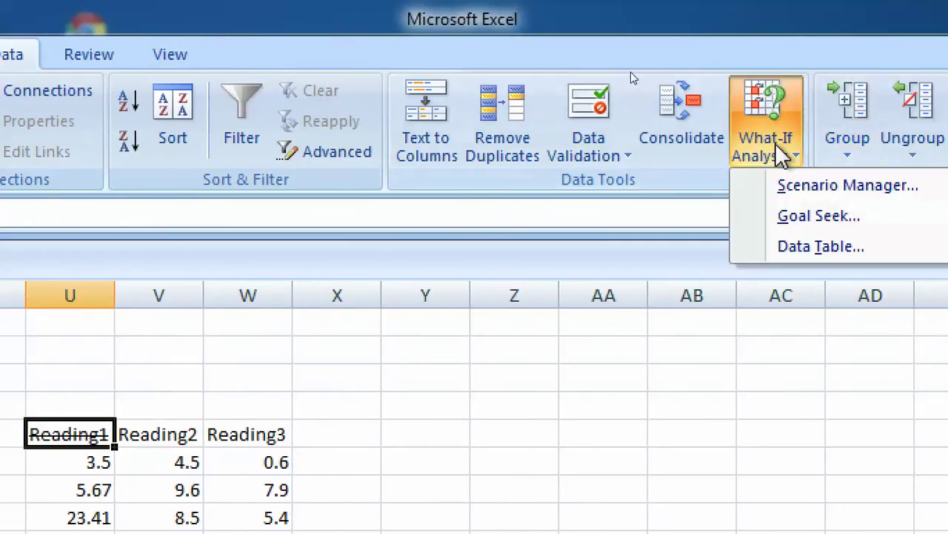
left_click(775, 185)
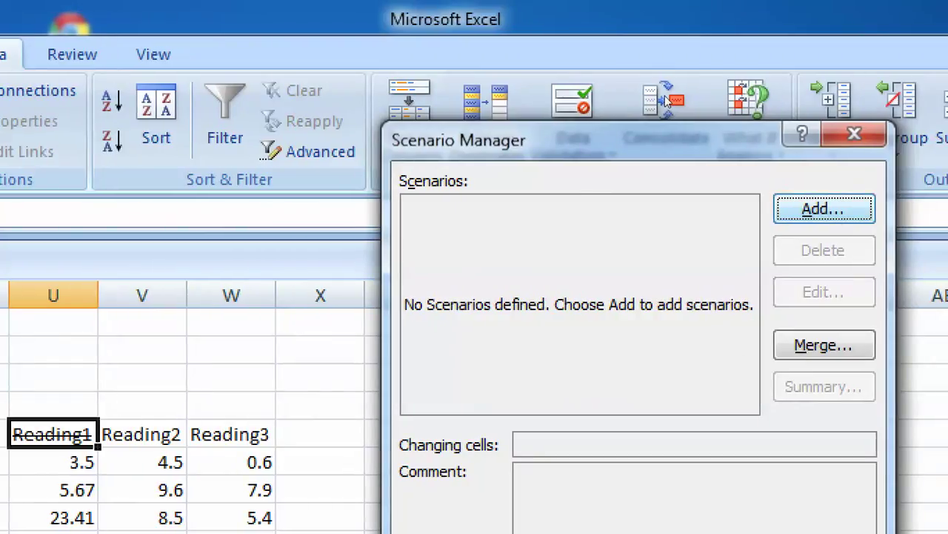
left_click(824, 207)
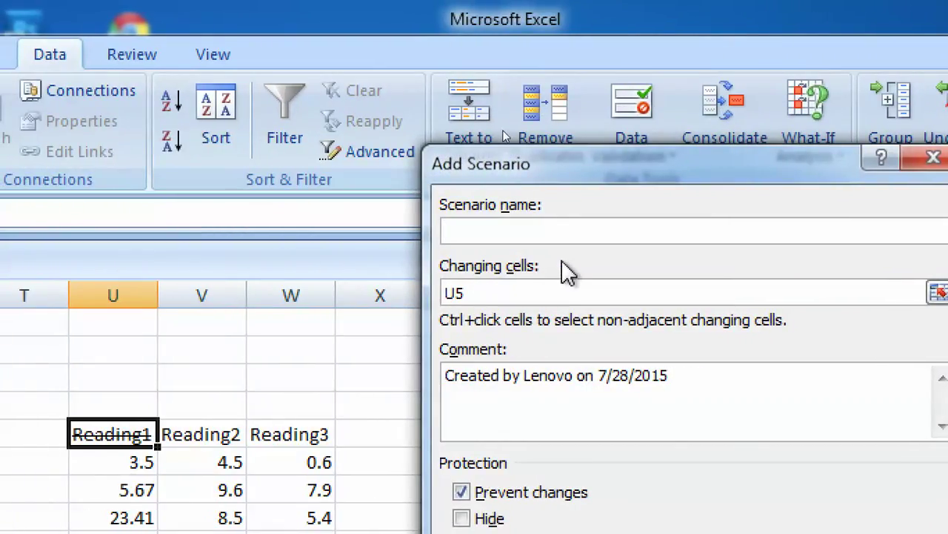
type("firr")
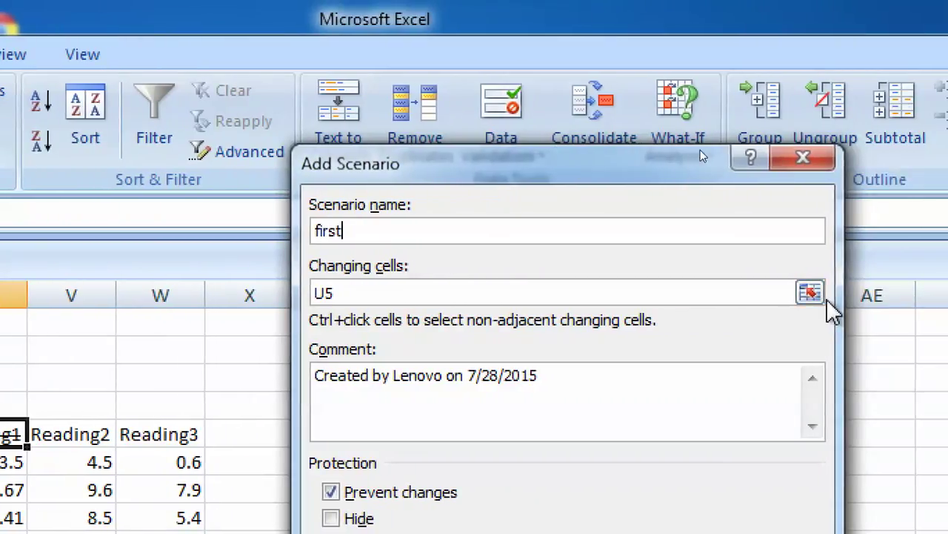
left_click(810, 293)
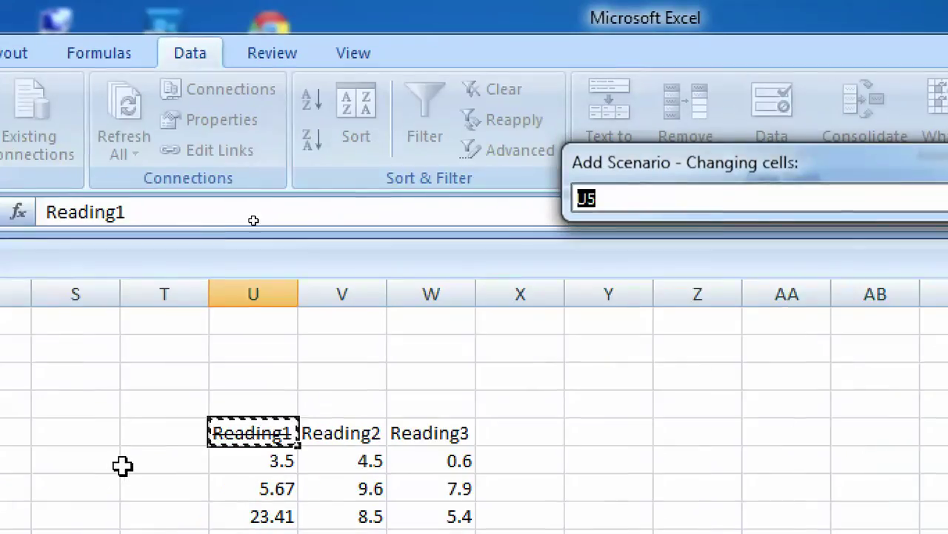
left_click_drag(245, 432, 403, 533)
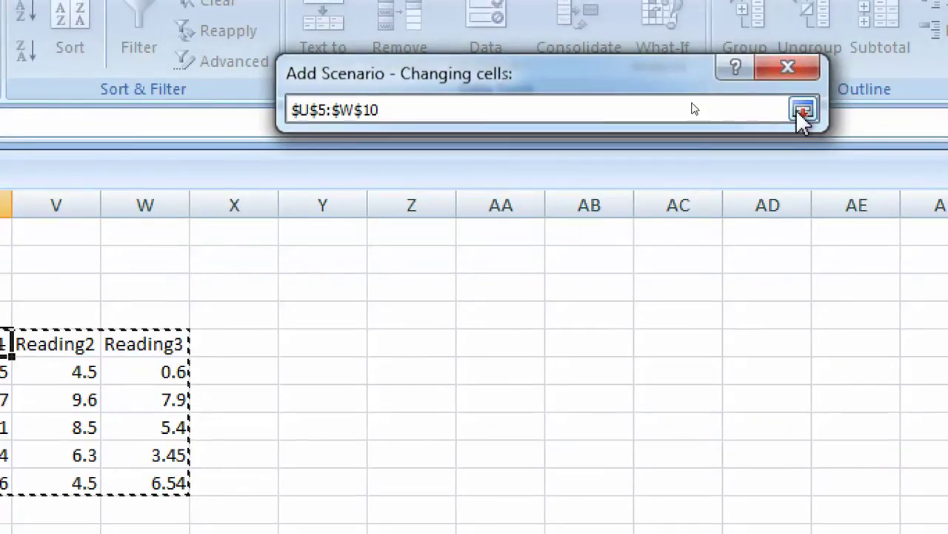
left_click(800, 116)
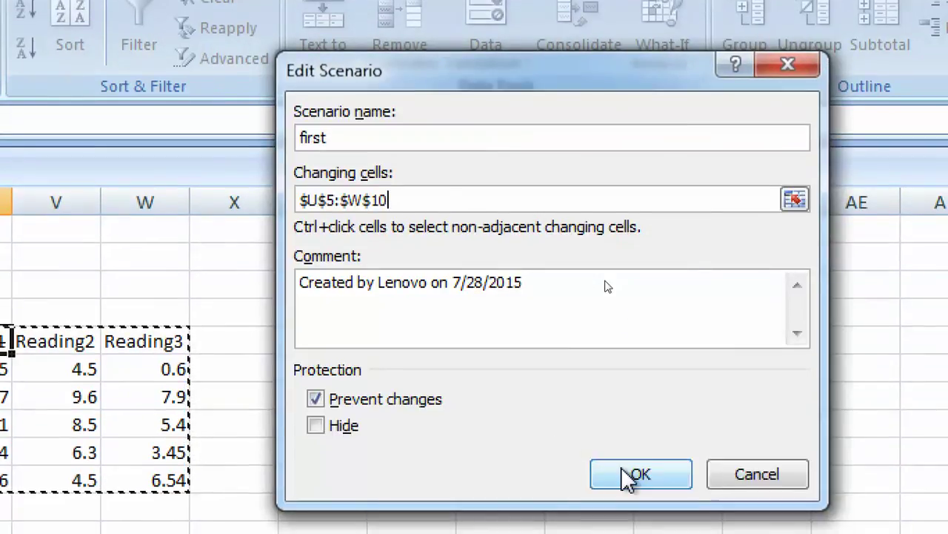
left_click(626, 478)
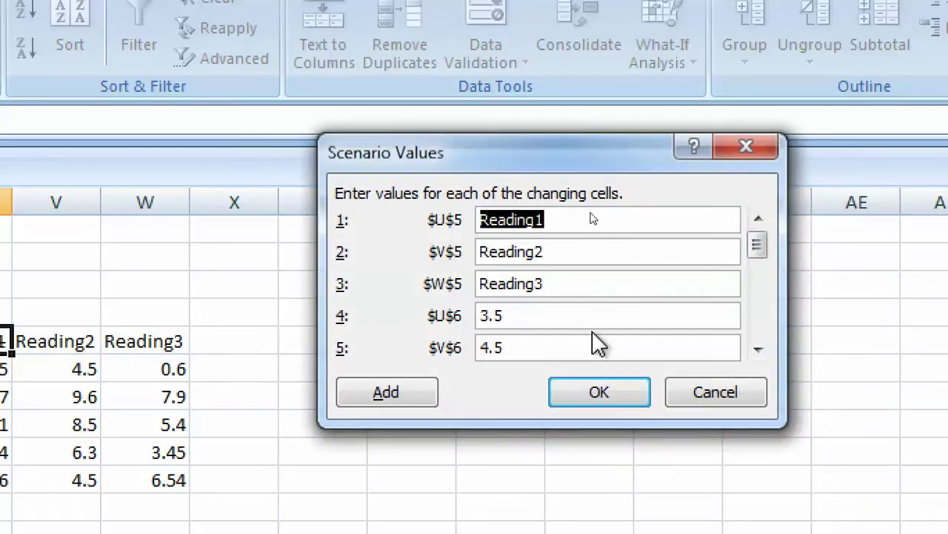
left_click(602, 394)
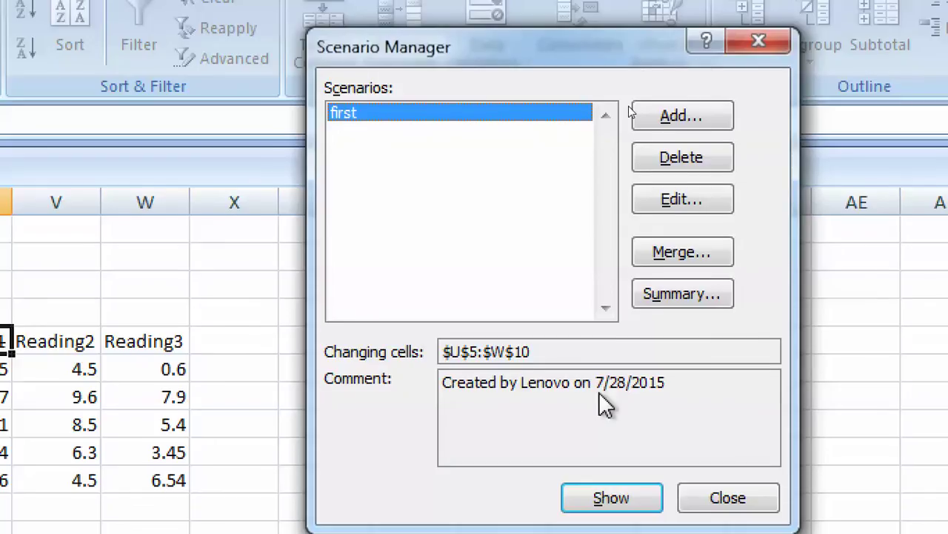
Step: Add another scenario named second with the same changing cells U5:W10 and proceed to its values
left_click(662, 123)
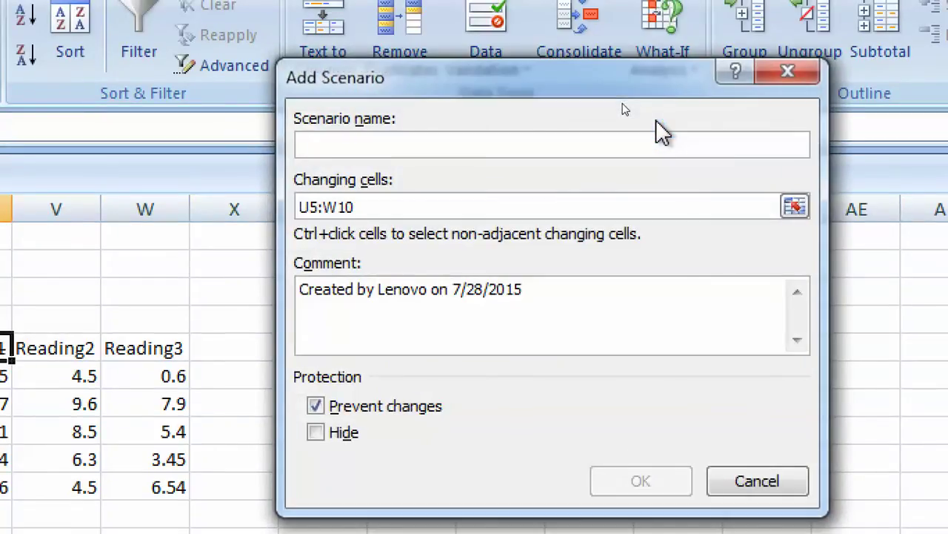
type("second")
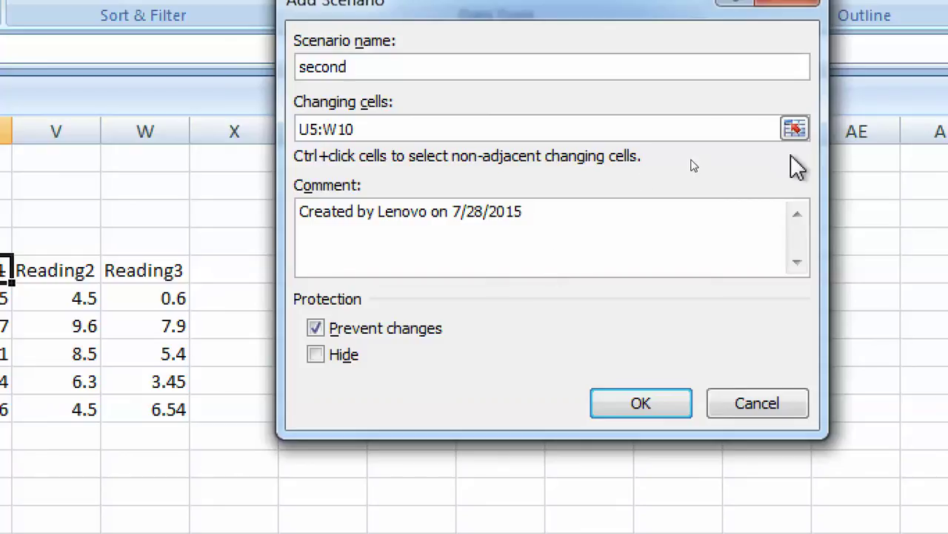
left_click(794, 129)
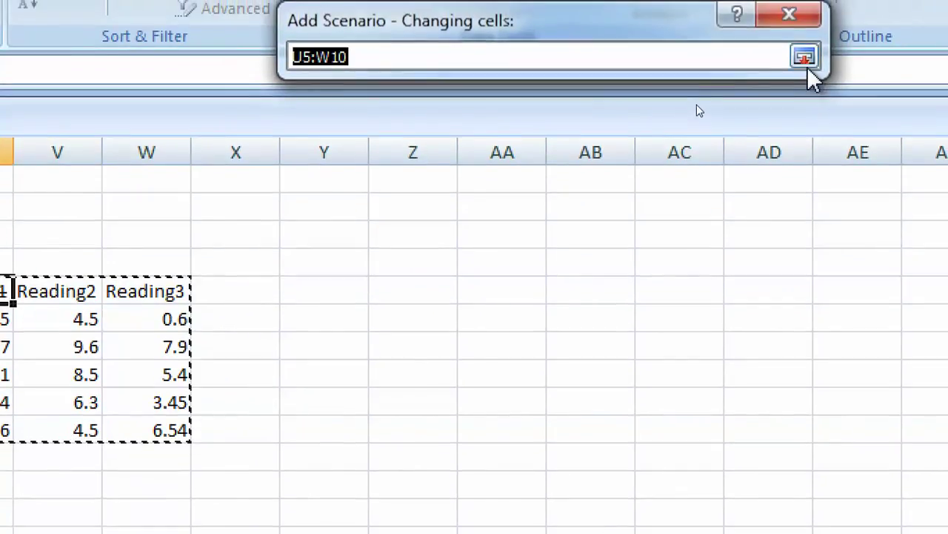
left_click(805, 57)
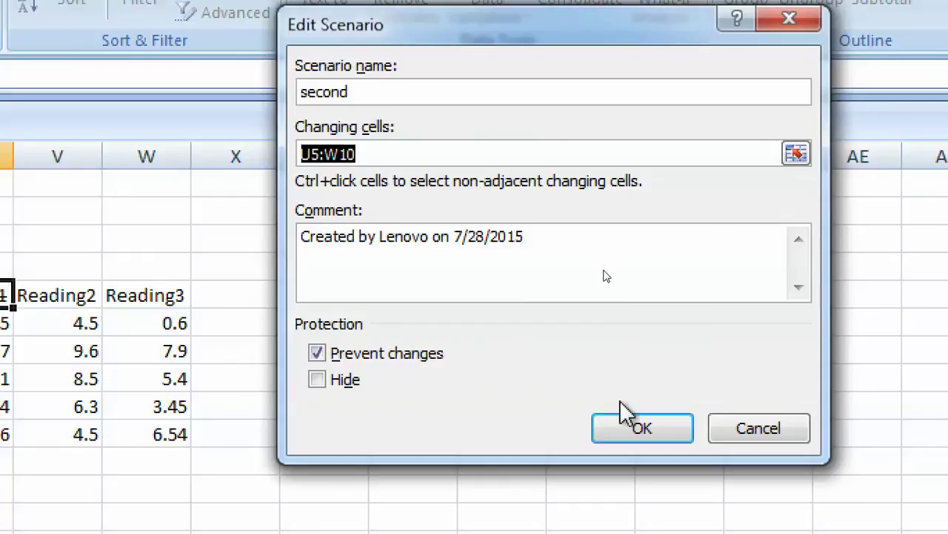
left_click(618, 432)
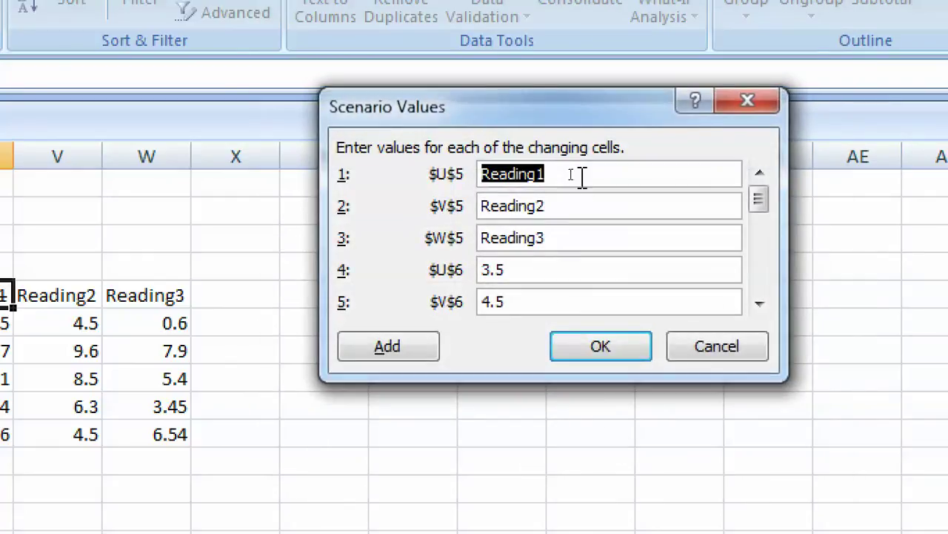
Step: Set the second scenario's values to 4.5 for U6, 8.9 for V6, 5.8 for W6 and 0.76 for U7, and save it
left_click(516, 270)
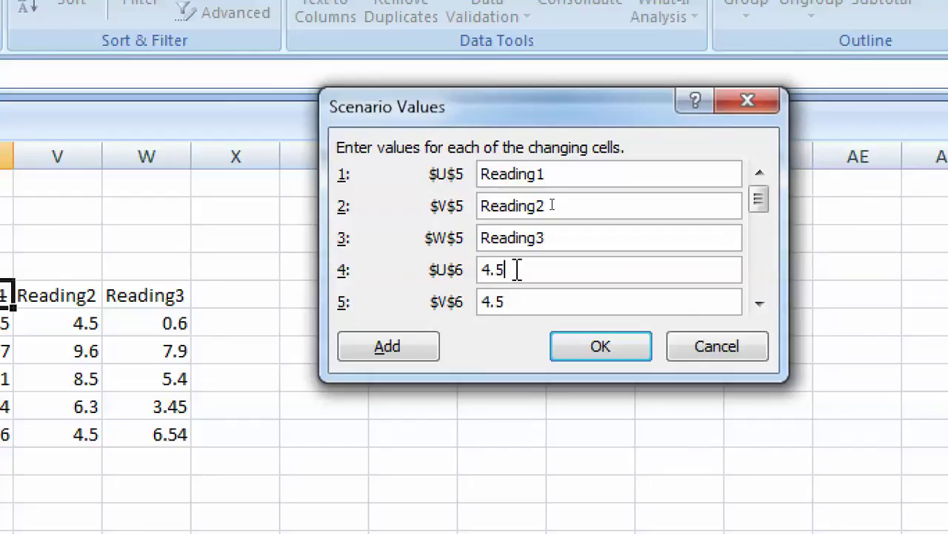
type("4.5")
key("Tab")
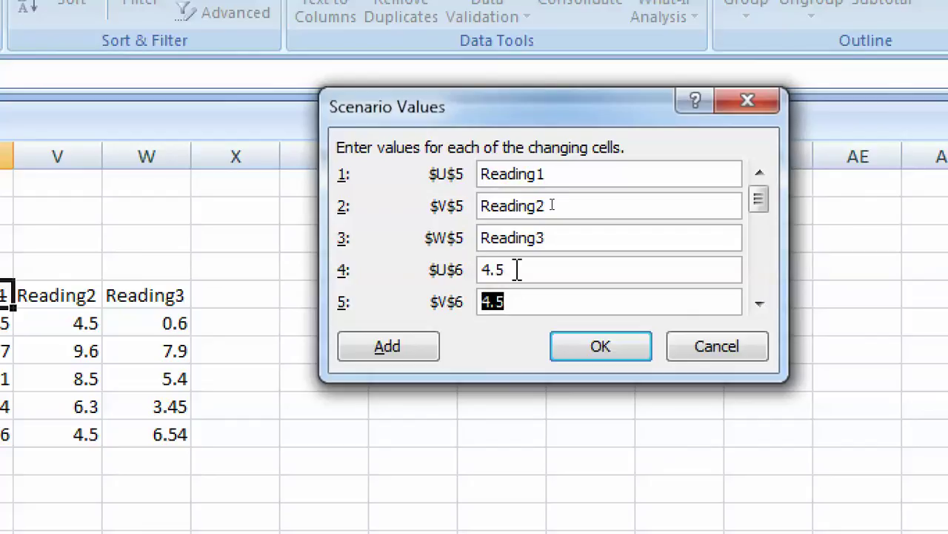
type("8.9")
key("Tab")
type("5")
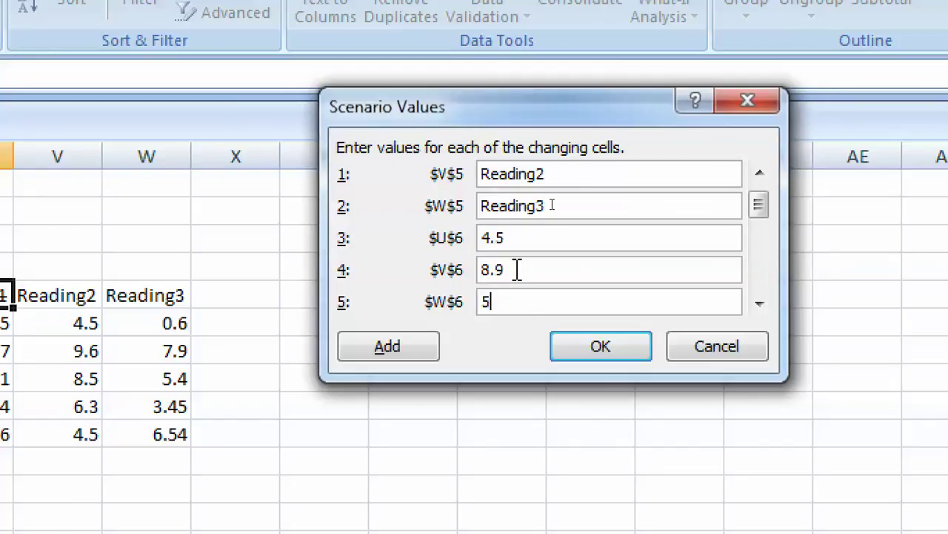
type(".8")
key("Tab")
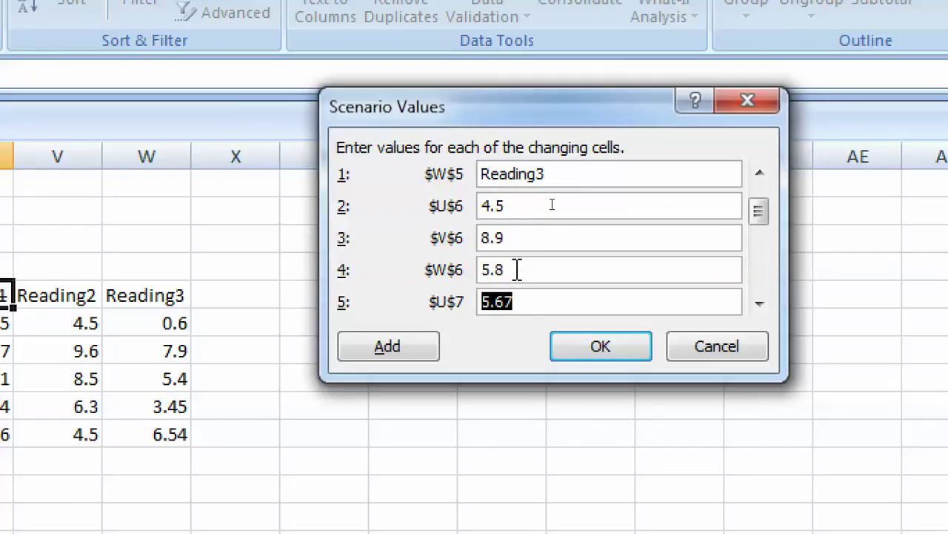
type("0.76")
key("Return")
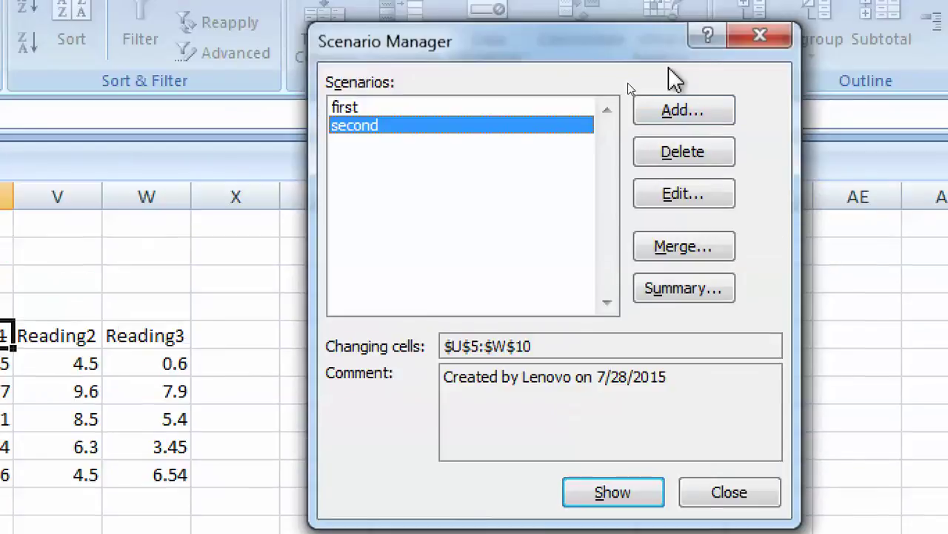
Step: Edit the scenario named second, setting V7 to 8.9 and W7 to 6.5
left_click(675, 194)
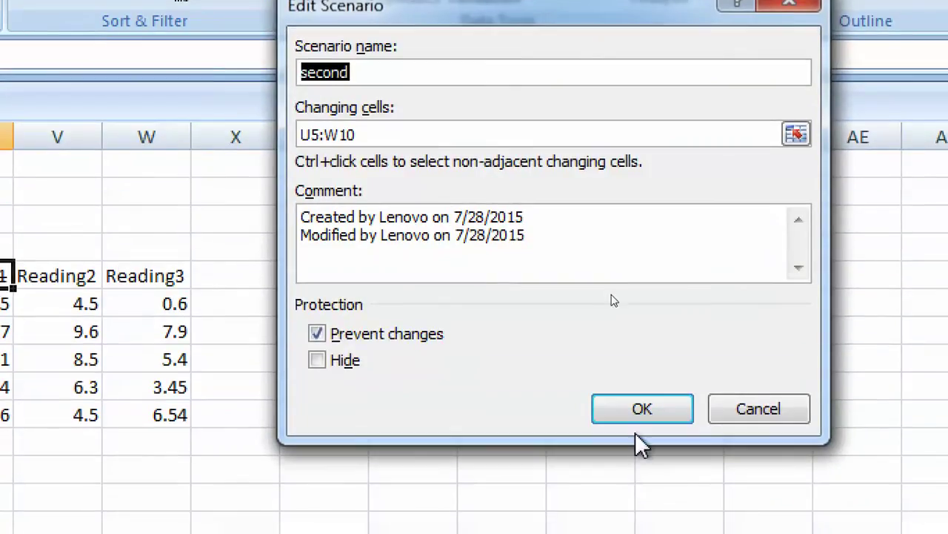
left_click(634, 415)
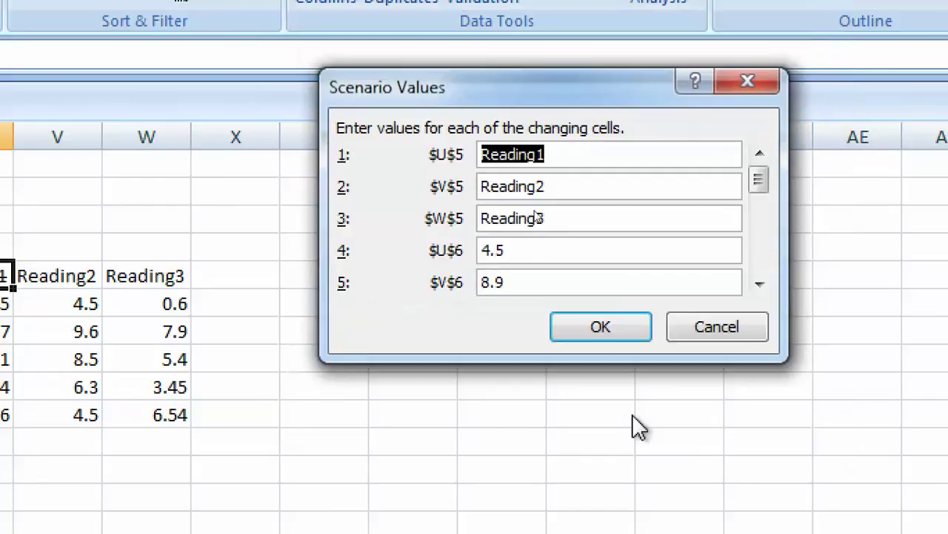
left_click(499, 242)
key("Tab")
key("Tab")
key("Tab")
key("Tab")
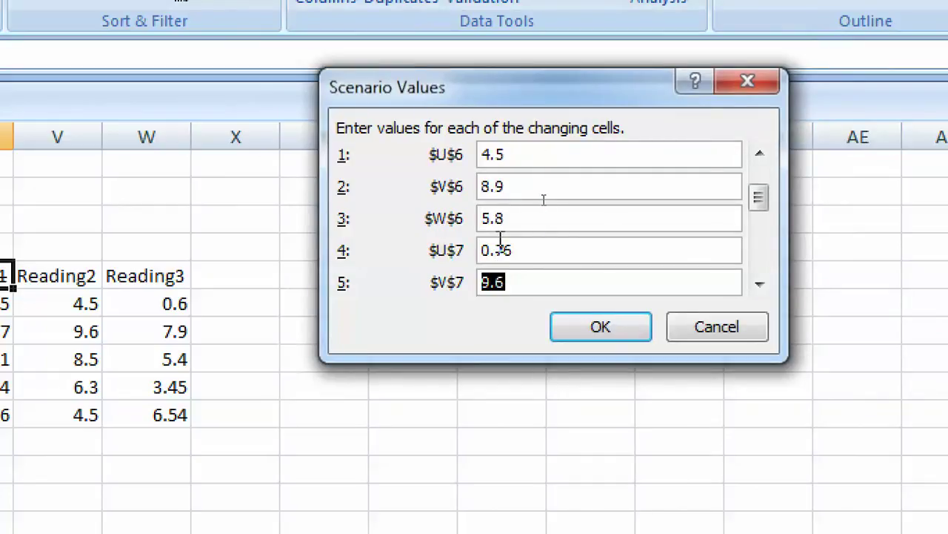
type("8.9")
key("Tab")
type("6")
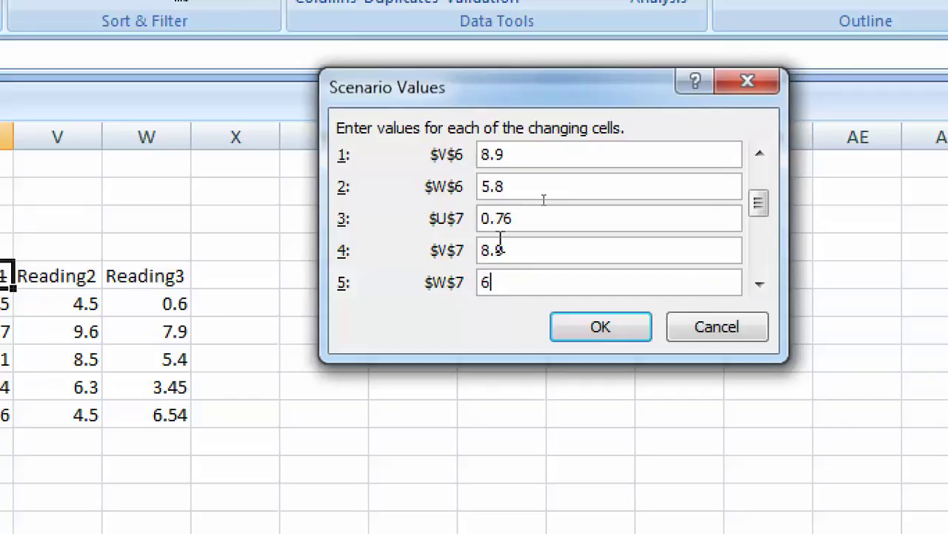
type(".5")
key("Tab")
Step: Set the second scenario's row 8 values to 4.6 for U8, 8.9 for V8 and 3.4 for W8
type("4.5")
key("Tab")
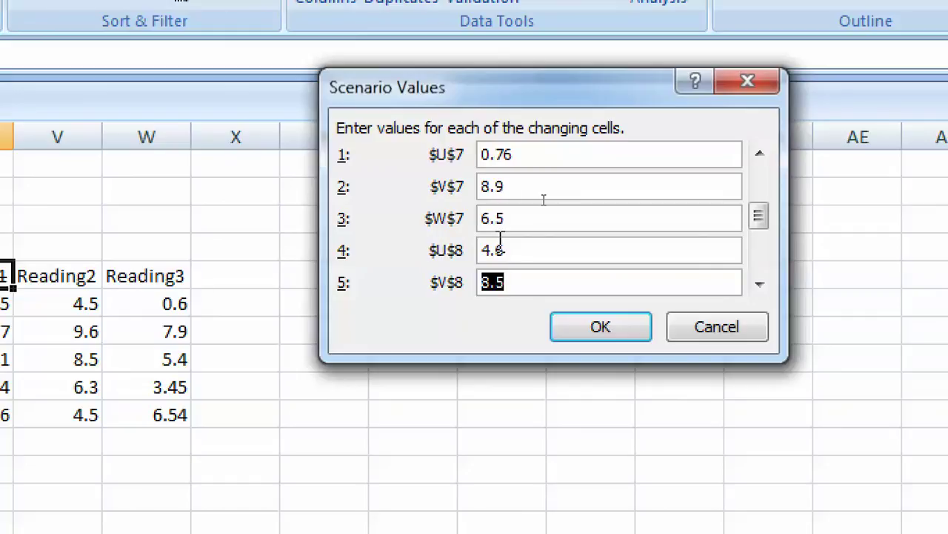
type("8.9")
key("Tab")
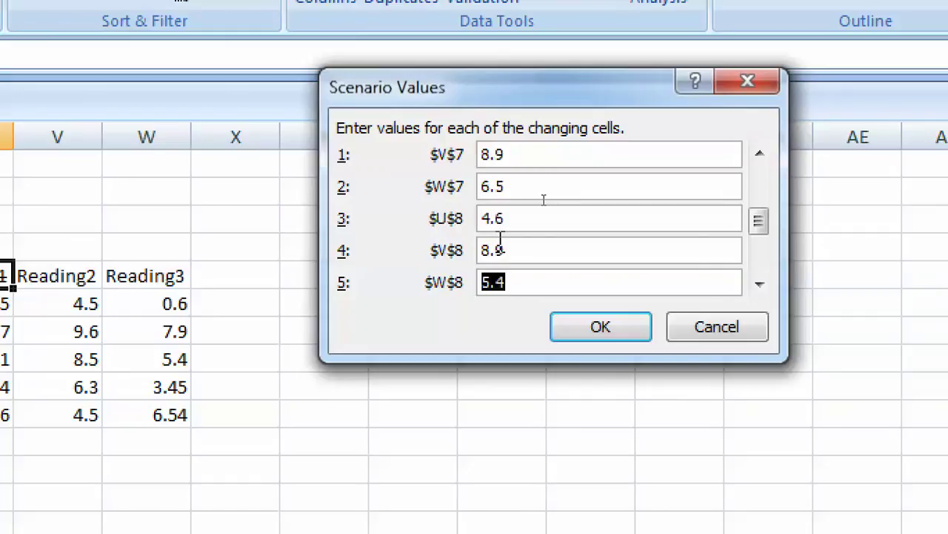
type("3.4")
key("Tab")
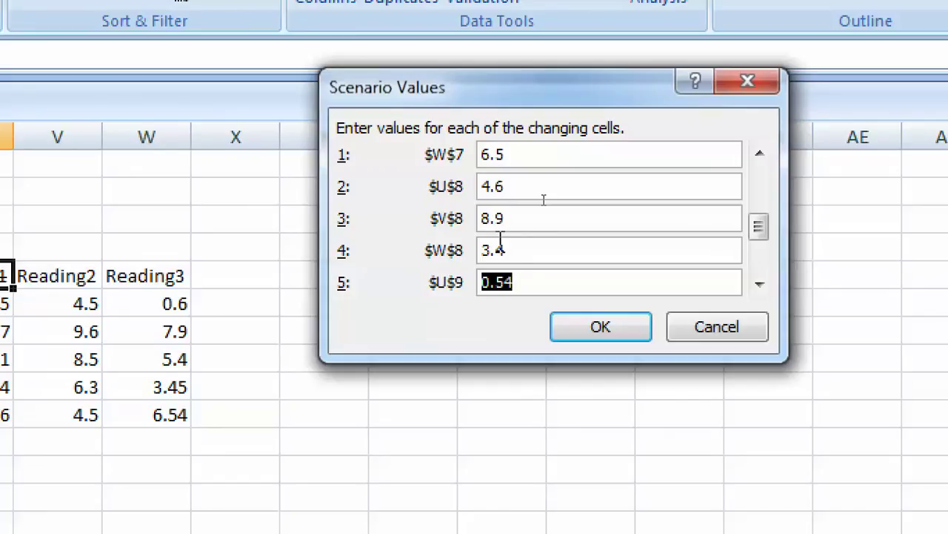
Step: Set the second scenario's row 9 values to 8.9 for U9, 3.6 for V9 and 8.4 for W9
type("8.9")
key("Tab")
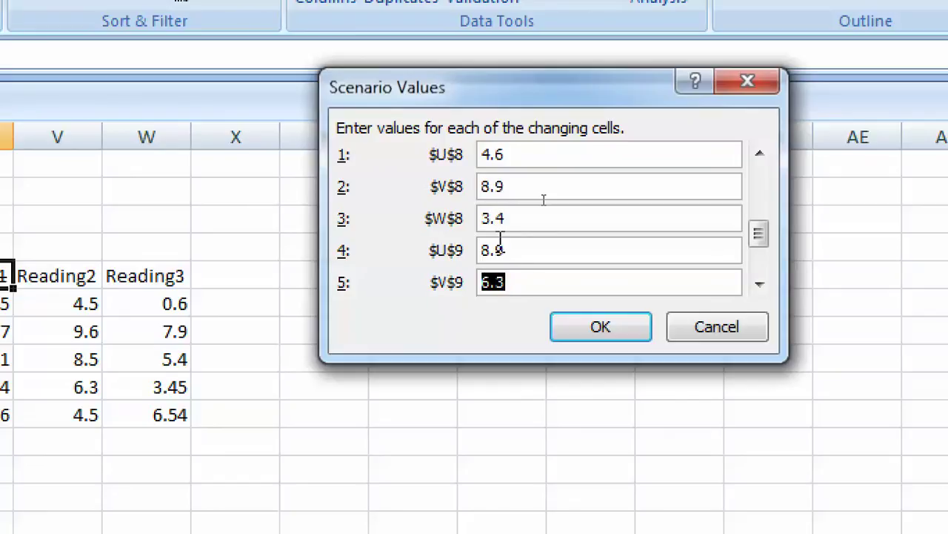
type("3.6")
key("Tab")
type("8")
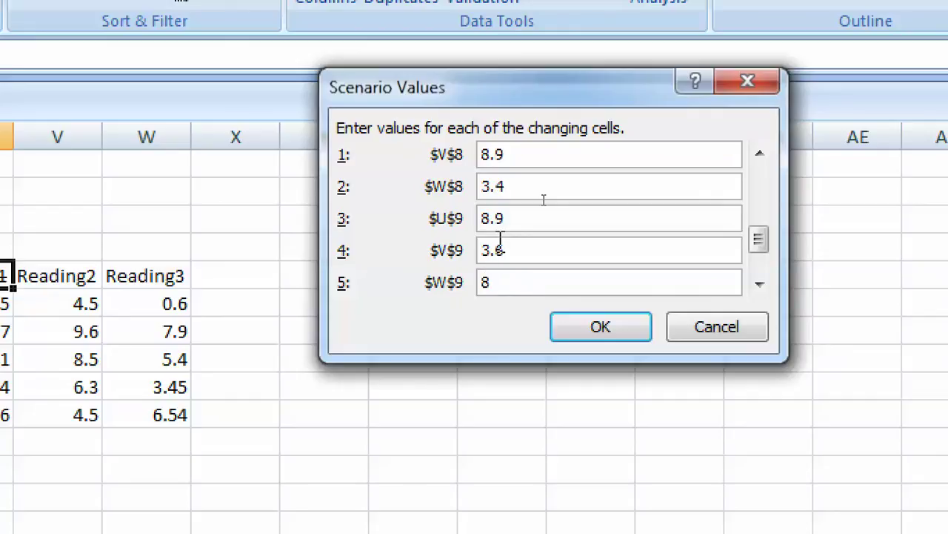
key("Tab")
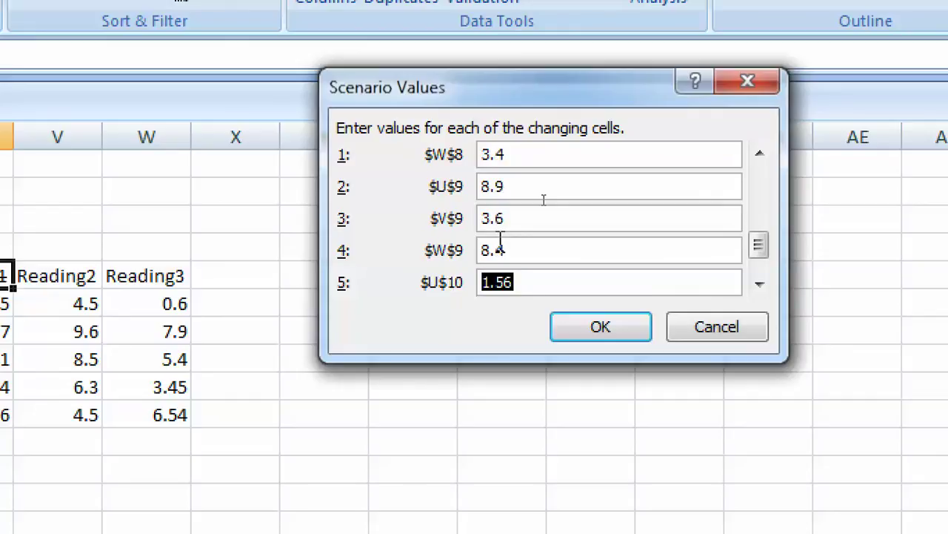
Step: Set the second scenario's row 10 values to 4.8 for U10, 9.3 for V10 and 6.7 for W10
type("4.8")
key("Tab")
type("9")
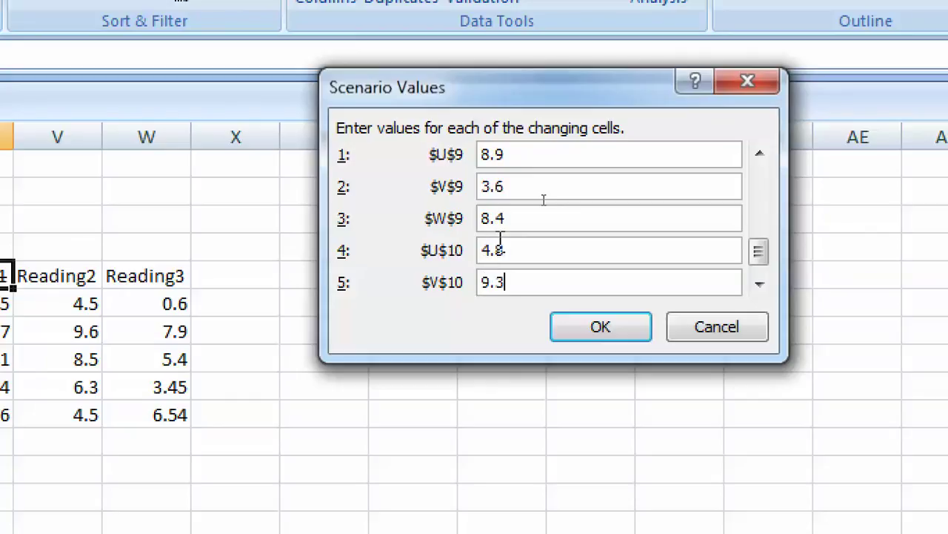
type(".3")
key("Tab")
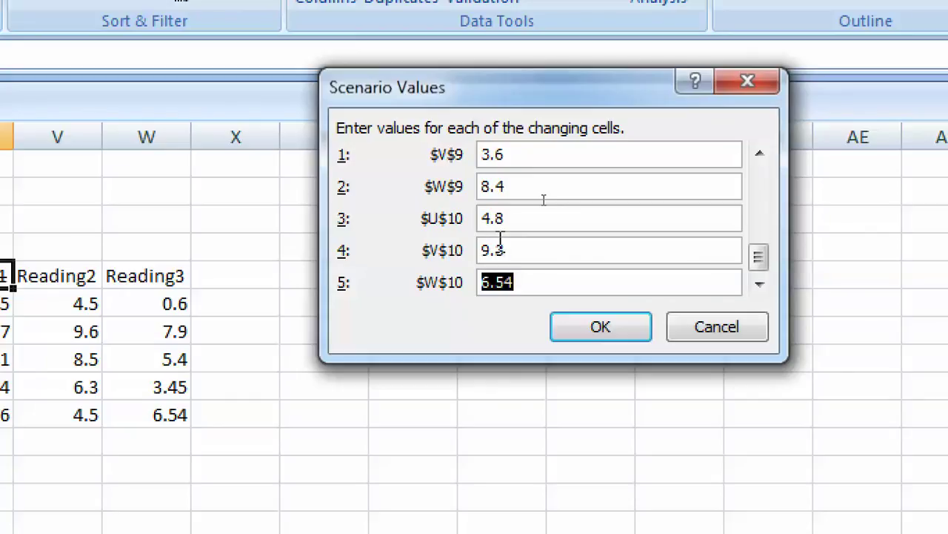
type("6")
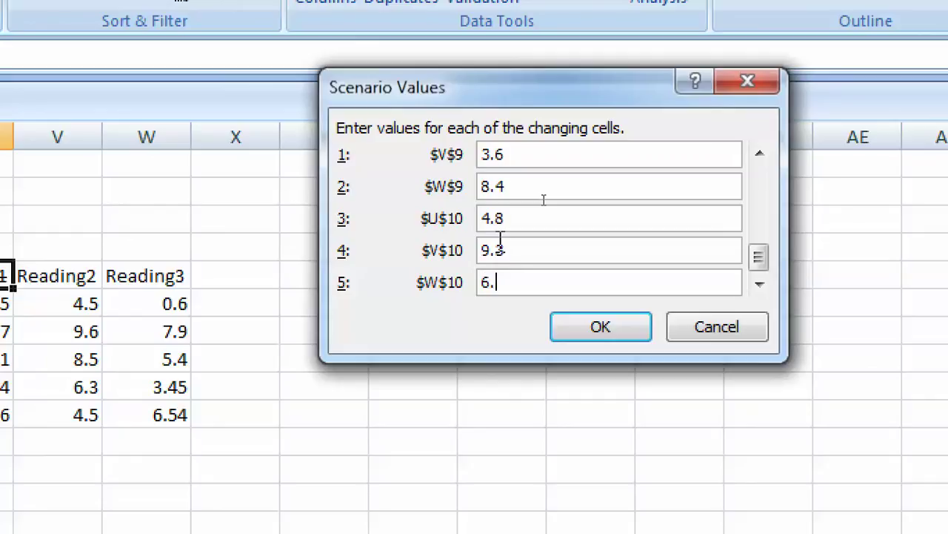
key("Tab")
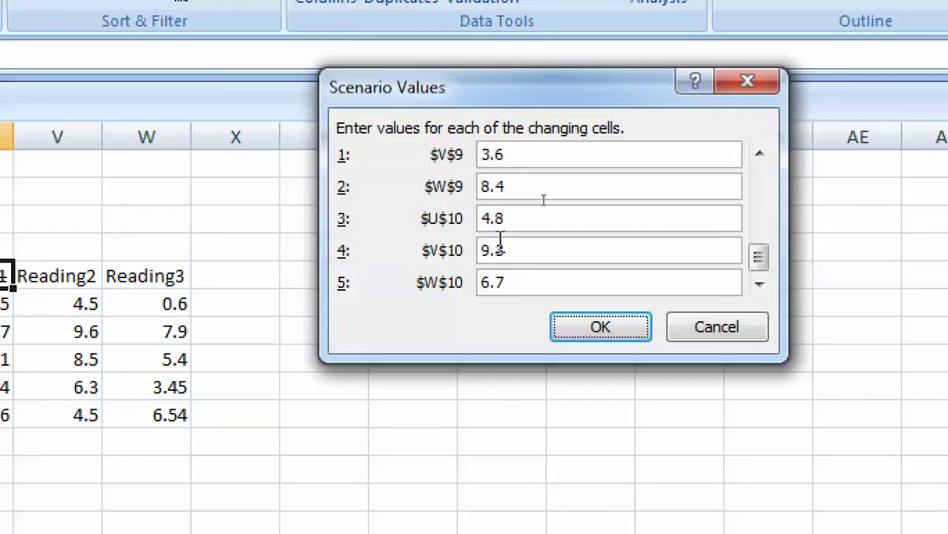
Step: Confirm the second scenario's values, then show the second scenario followed by the first one in the readings table
left_click(596, 331)
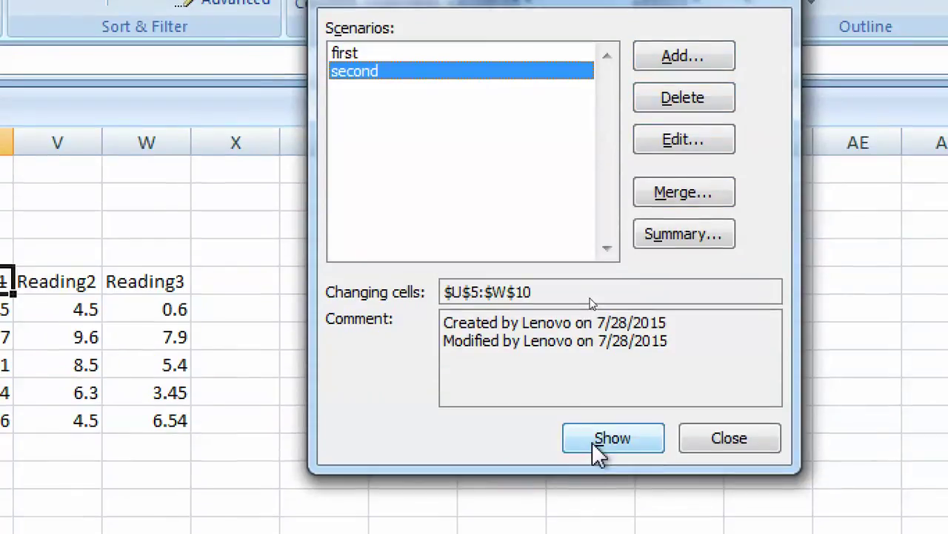
left_click(593, 478)
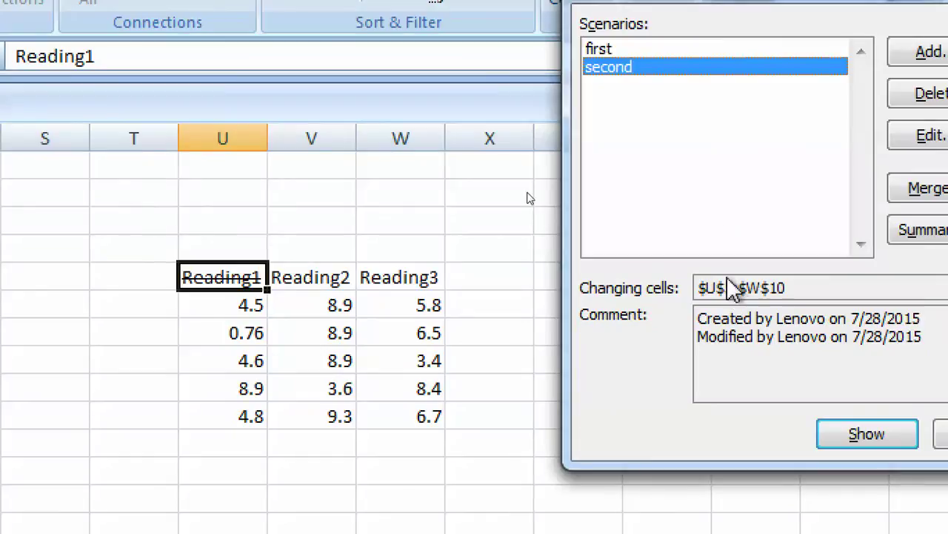
key("Up")
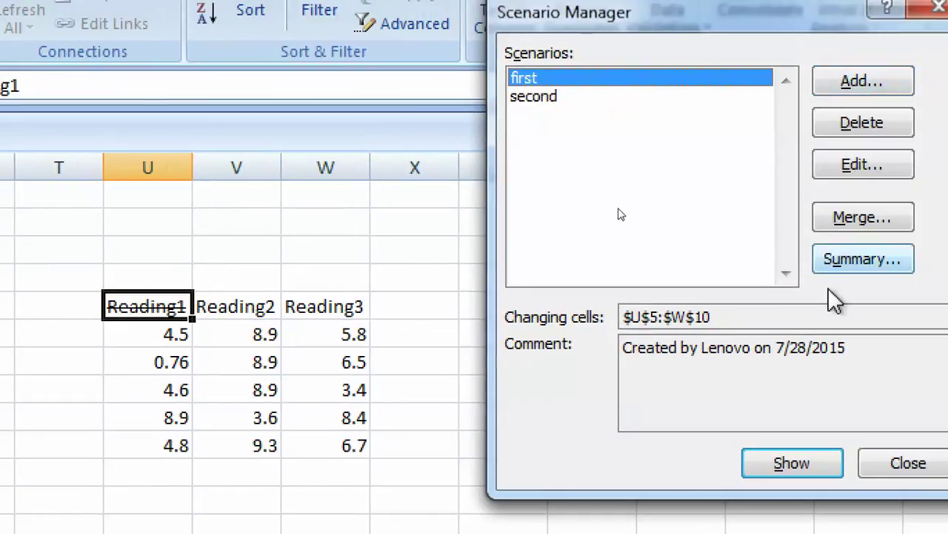
left_click(774, 459)
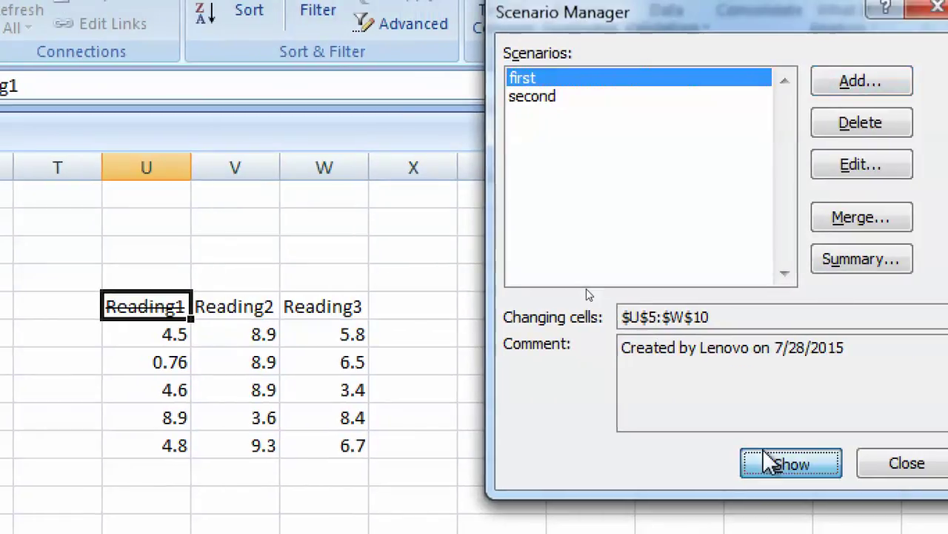
Step: Show the second scenario's values in the readings table again and close the Scenario Manager
left_click(511, 102)
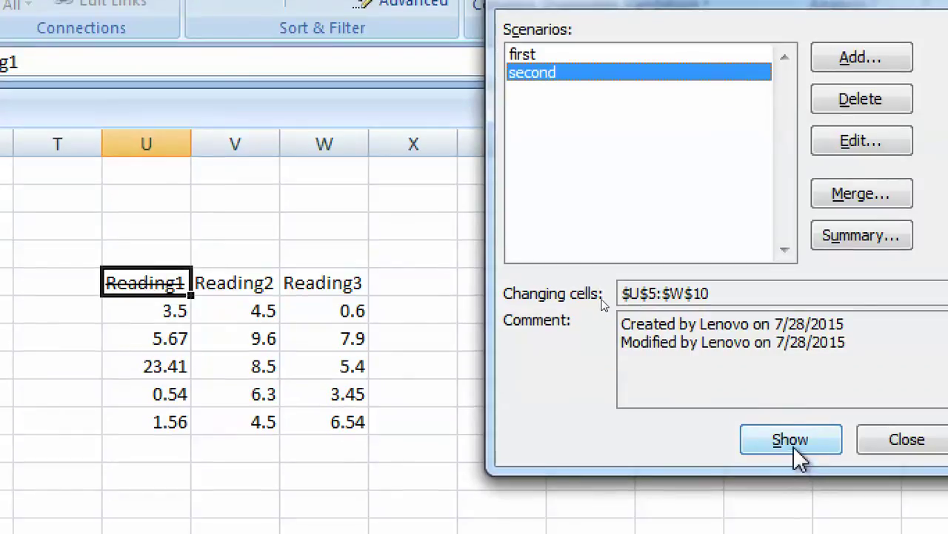
left_click(793, 446)
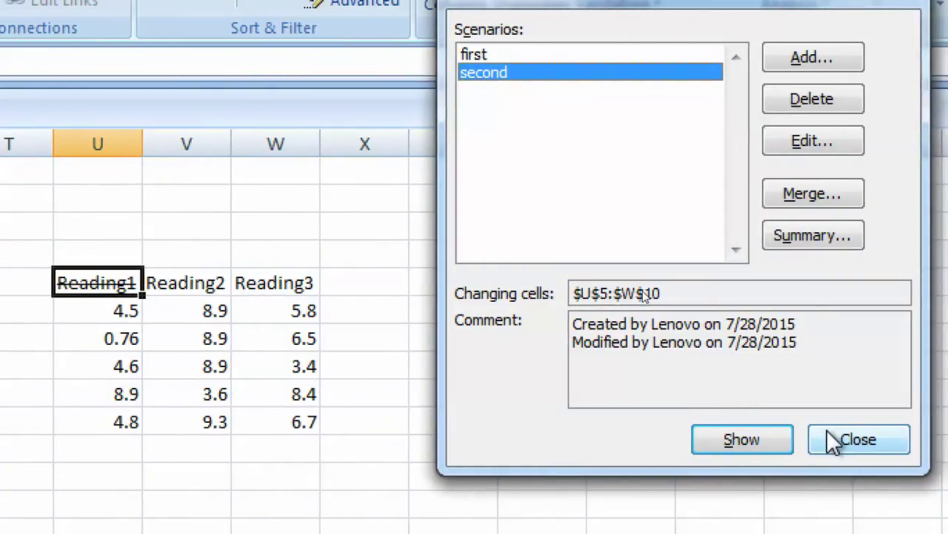
left_click(877, 431)
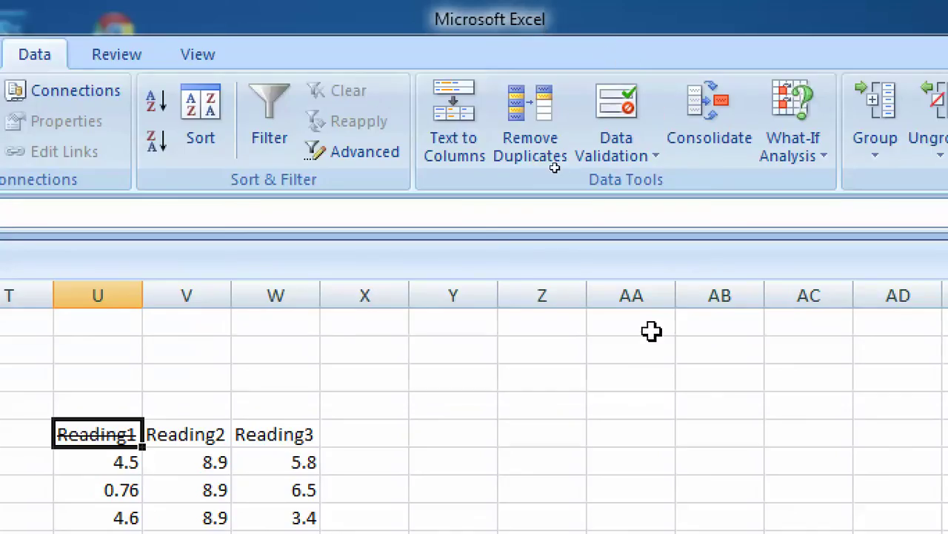
Step: Enter the values 23, 65 and 67 in cells AA7 to AA9
left_click(644, 432)
left_click(643, 383)
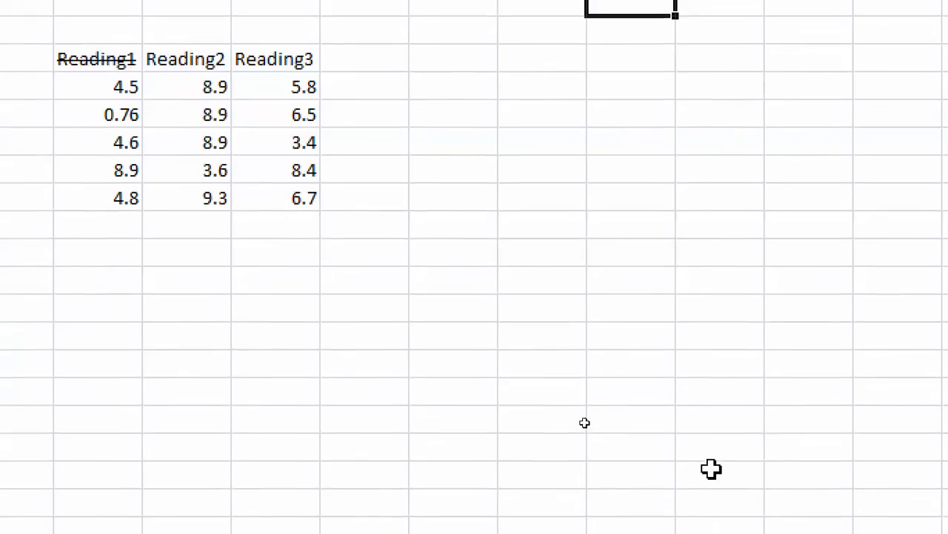
left_click(591, 488)
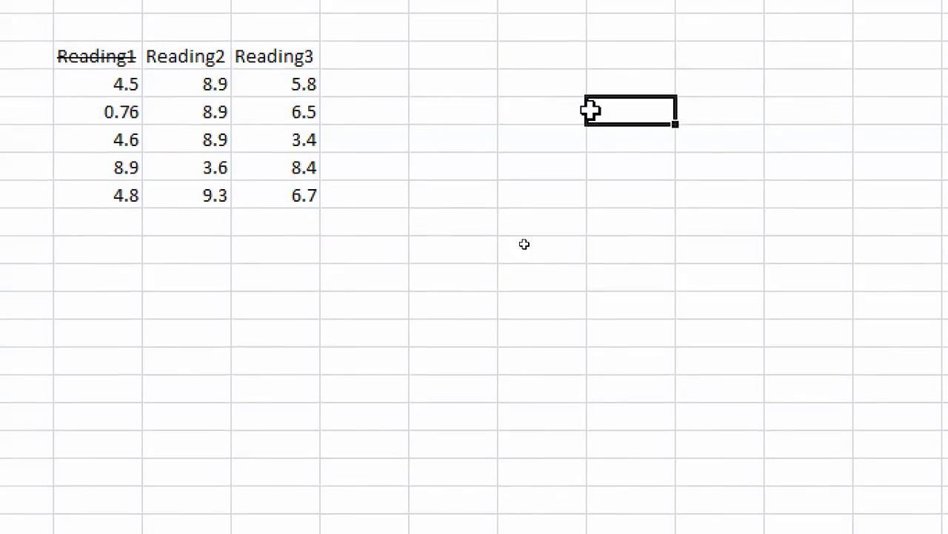
type("23")
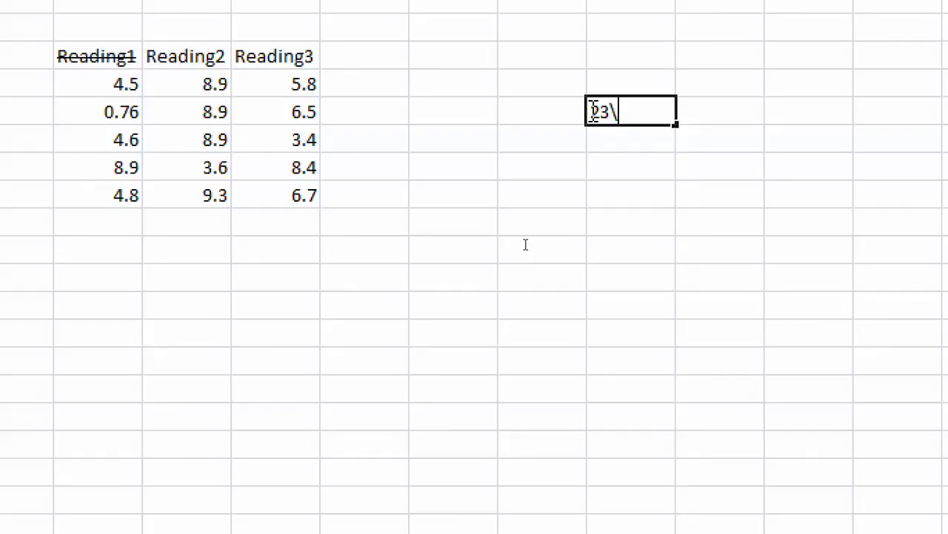
key("Return")
type("5")
key("Return")
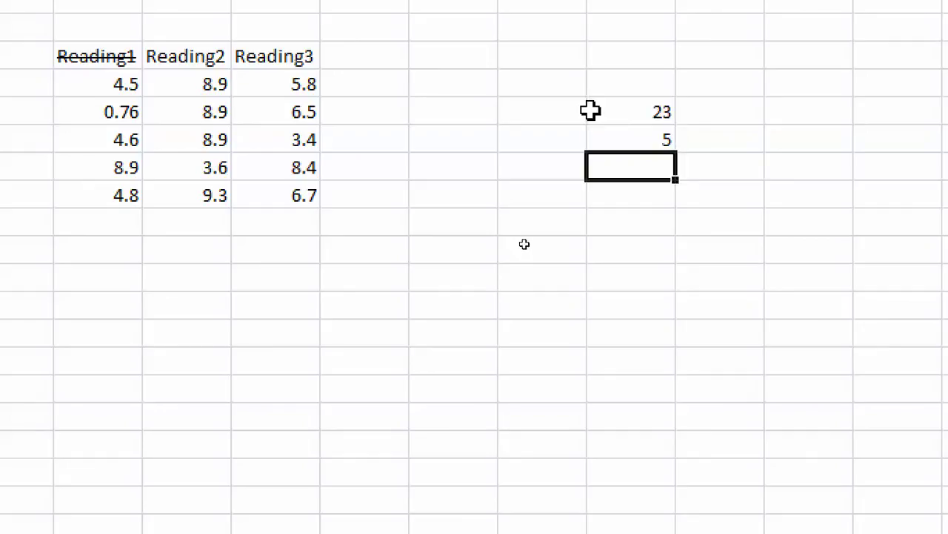
key("Up")
type("65")
key("Return")
type("67")
key("Return")
Step: Total cells AA7 to AA9 with a SUM formula in AA10
type("=")
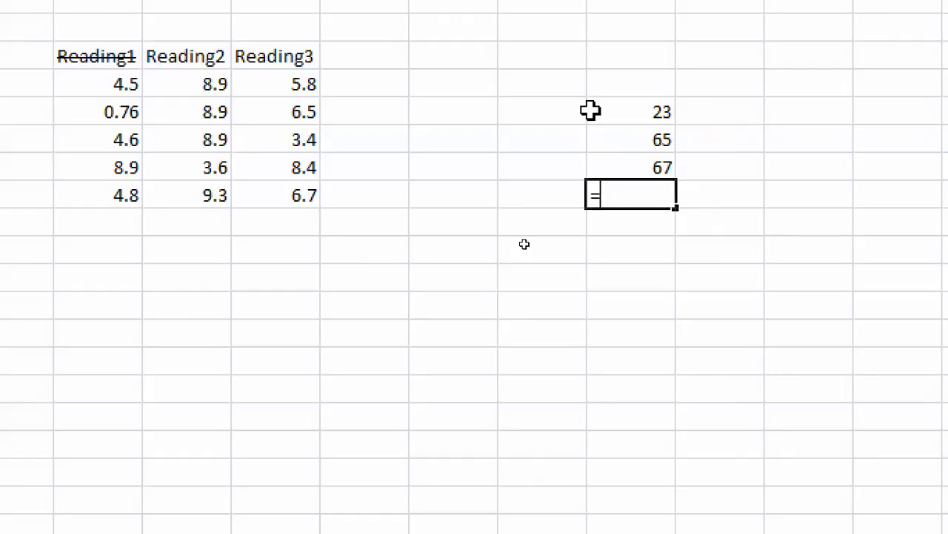
type("sum(")
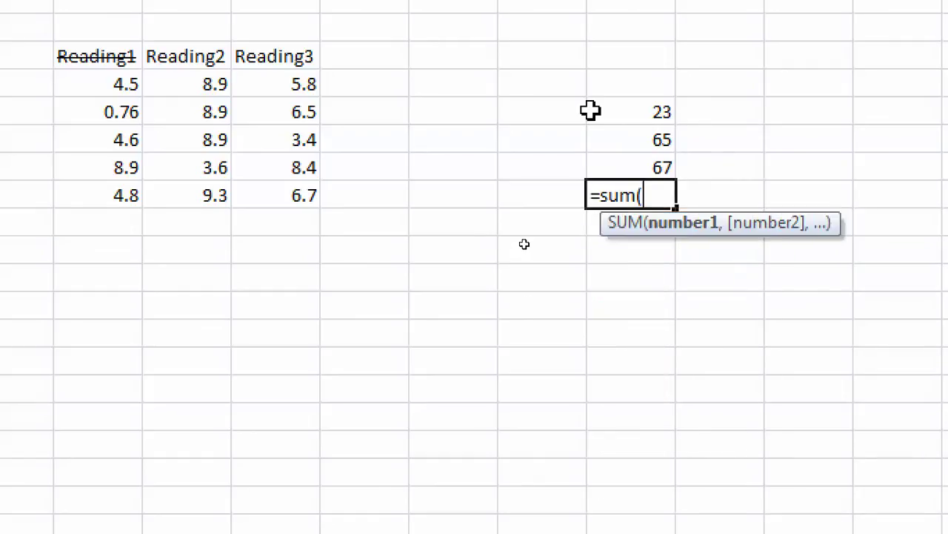
left_click_drag(642, 134, 629, 185)
type(")")
key("Return")
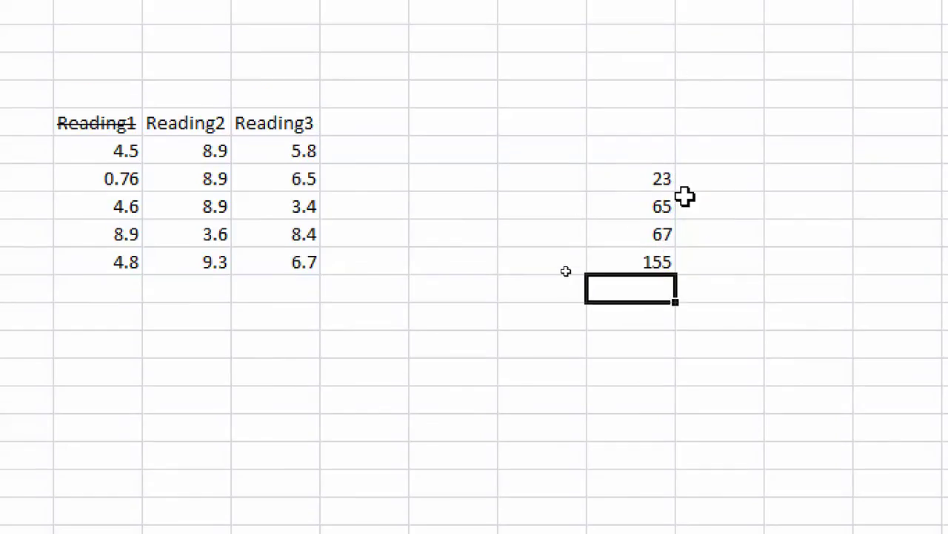
Step: Start a Goal Seek on the sum, with AA10 as the set cell
left_click(646, 262)
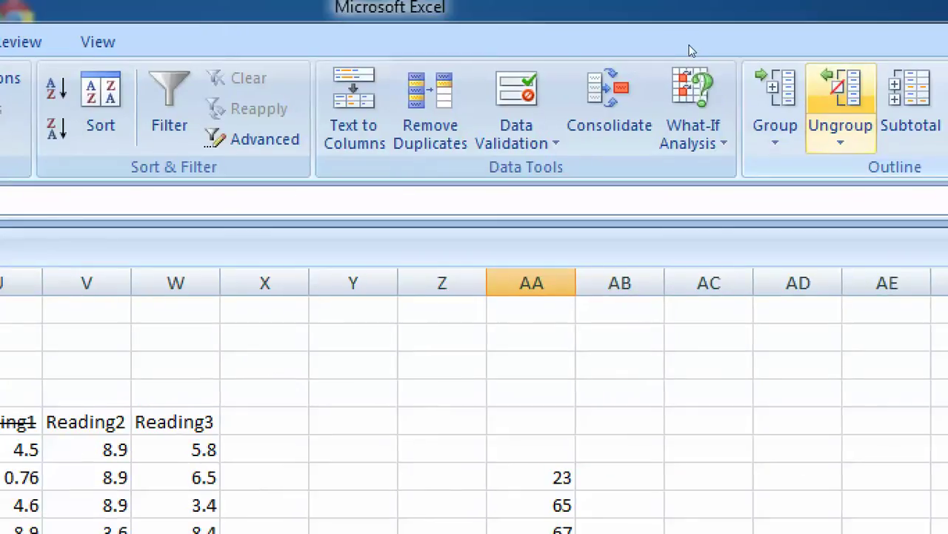
left_click(725, 144)
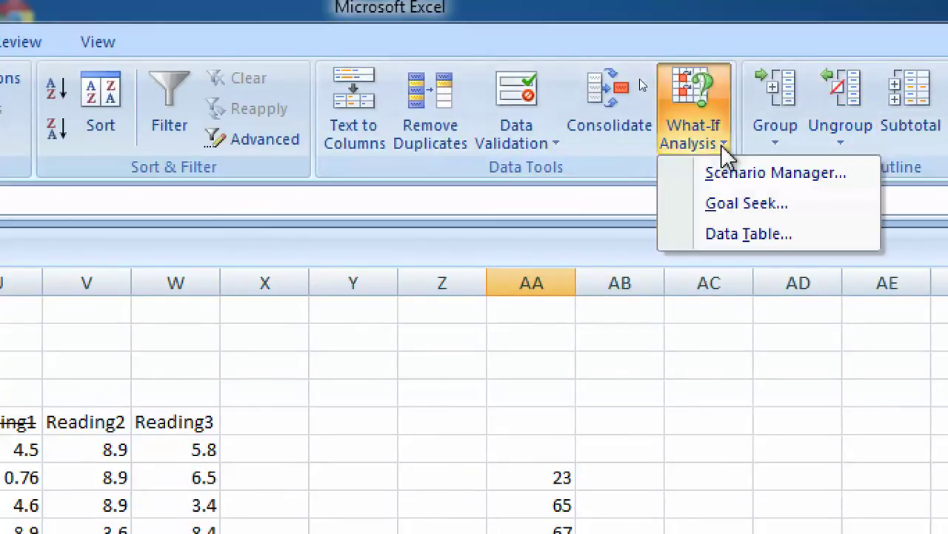
left_click(715, 210)
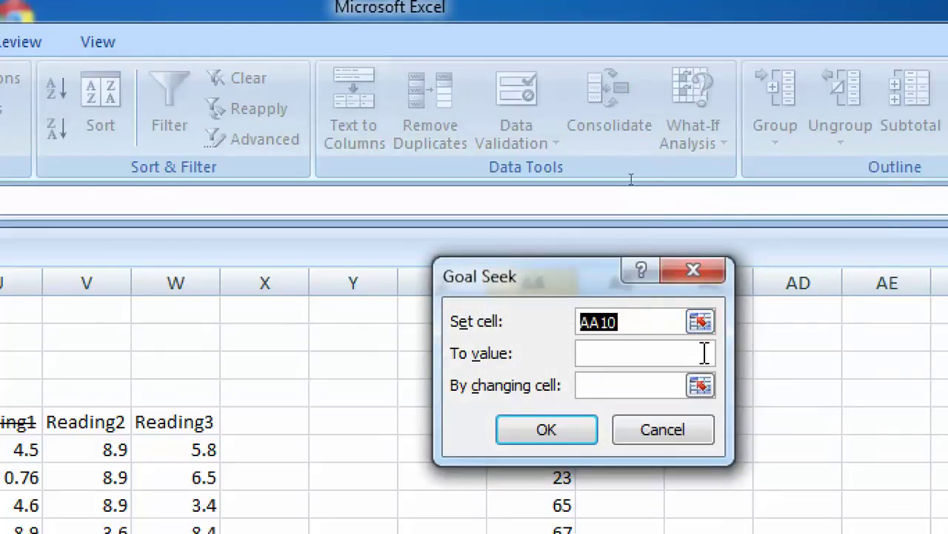
left_click_drag(599, 286, 519, 204)
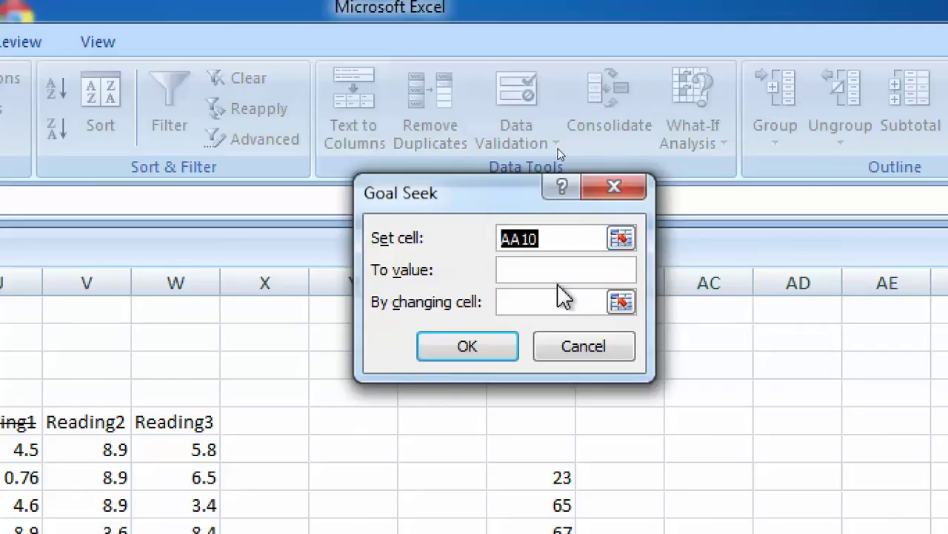
left_click(622, 238)
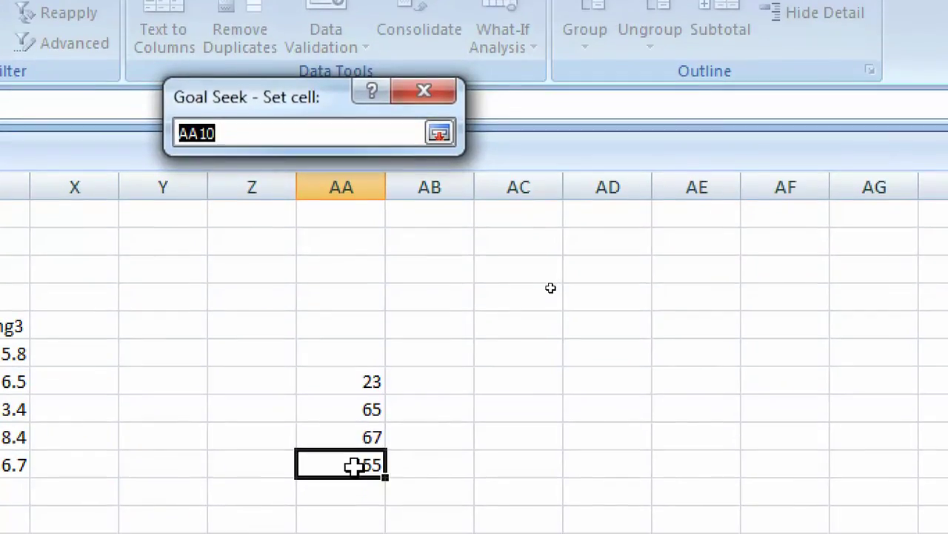
left_click(354, 465)
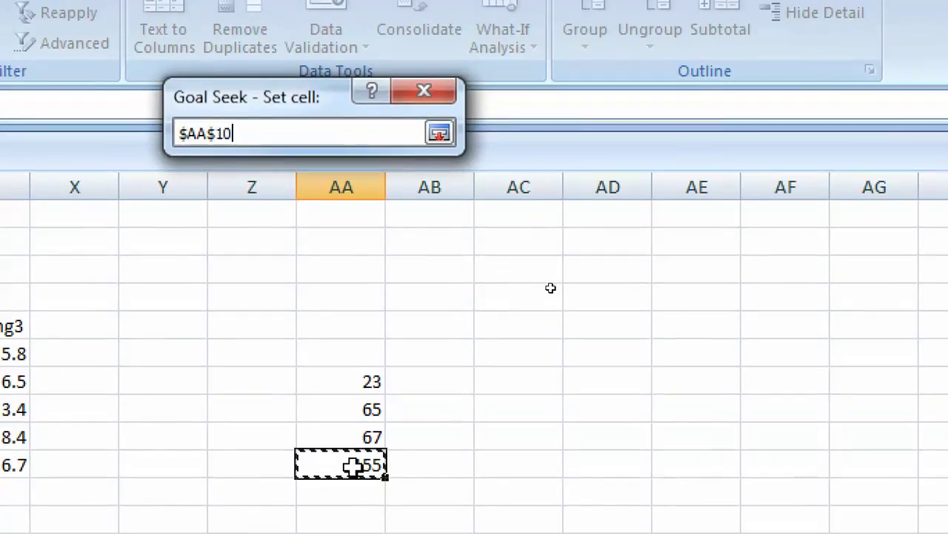
left_click(440, 133)
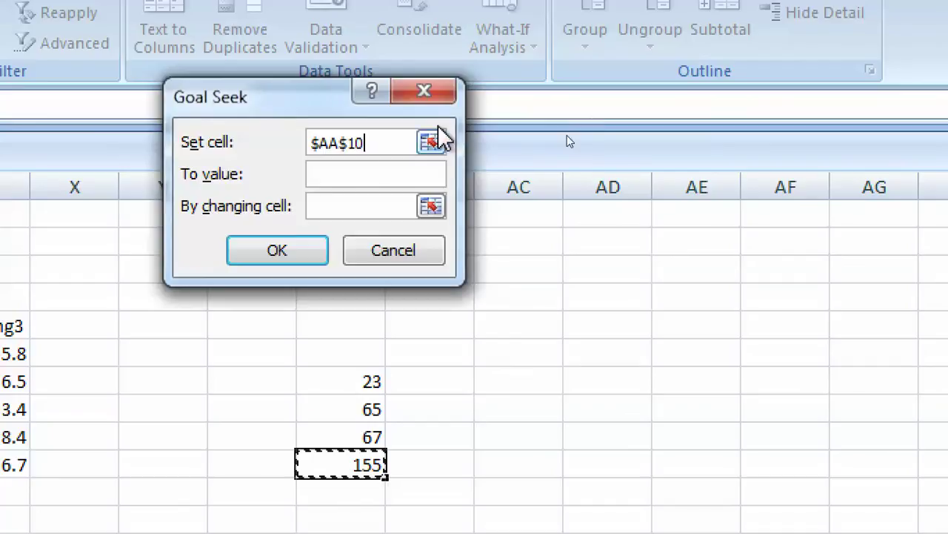
Step: Run the Goal Seek to value 500 by changing cell AA7 and accept the solution
left_click(354, 176)
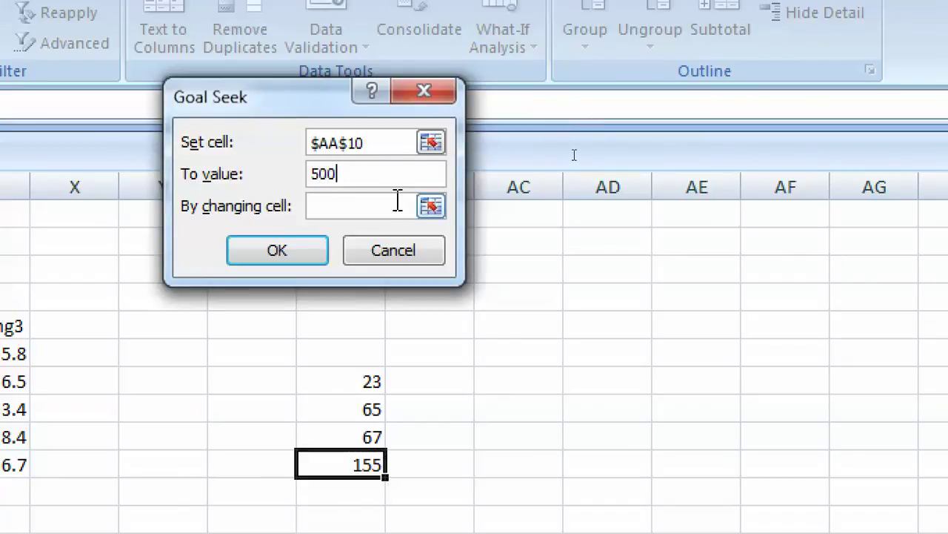
left_click(431, 207)
left_click(329, 378)
left_click(439, 133)
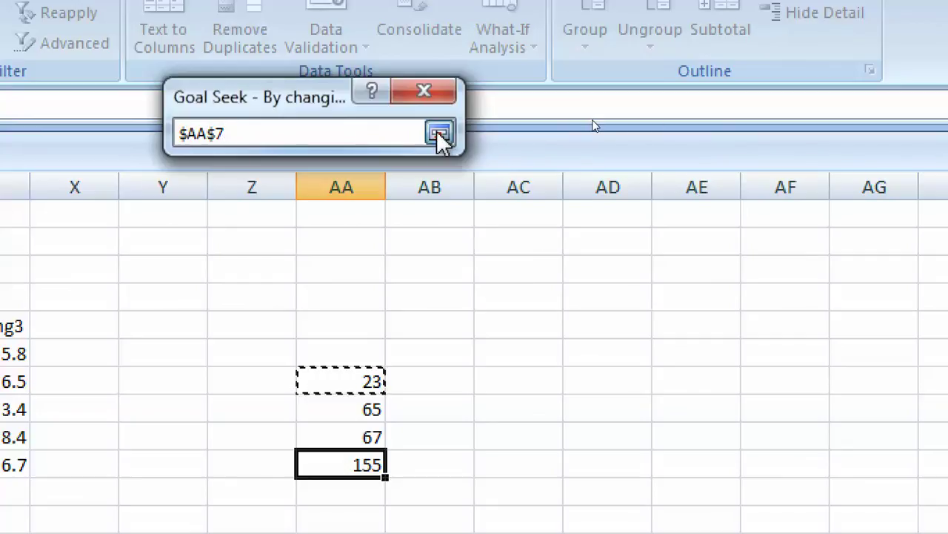
left_click(311, 250)
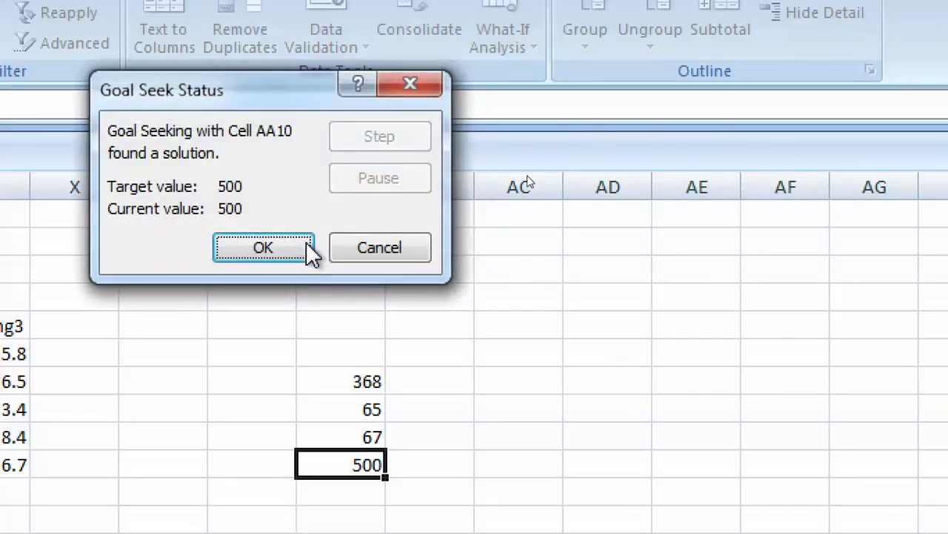
left_click(276, 250)
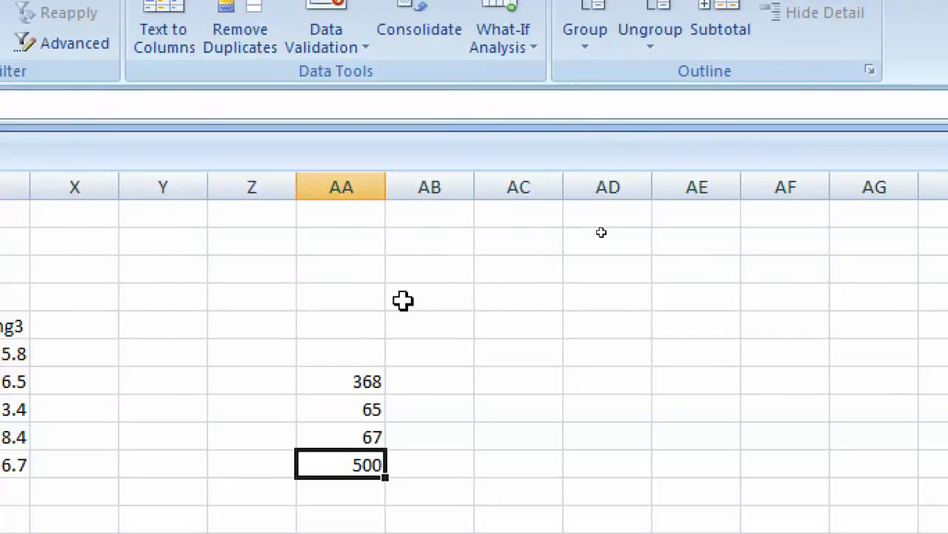
left_click(459, 356)
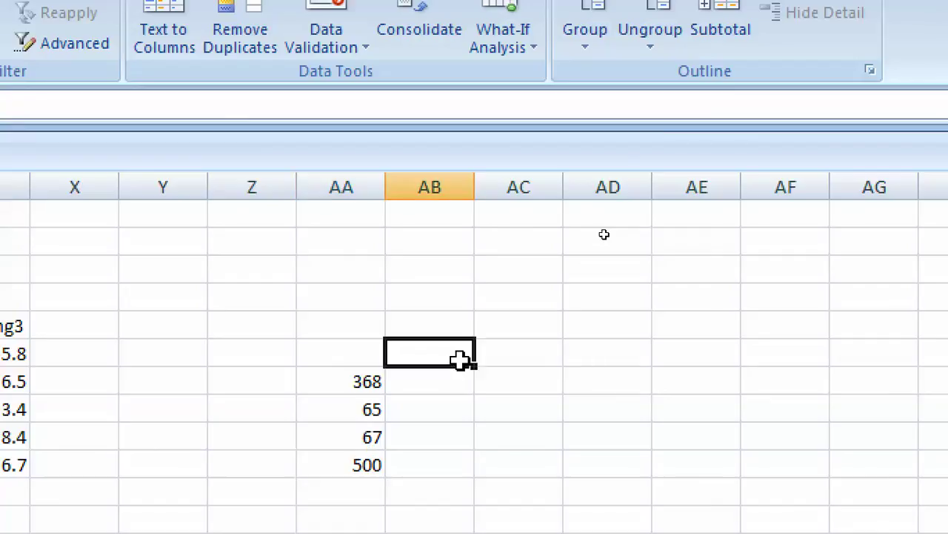